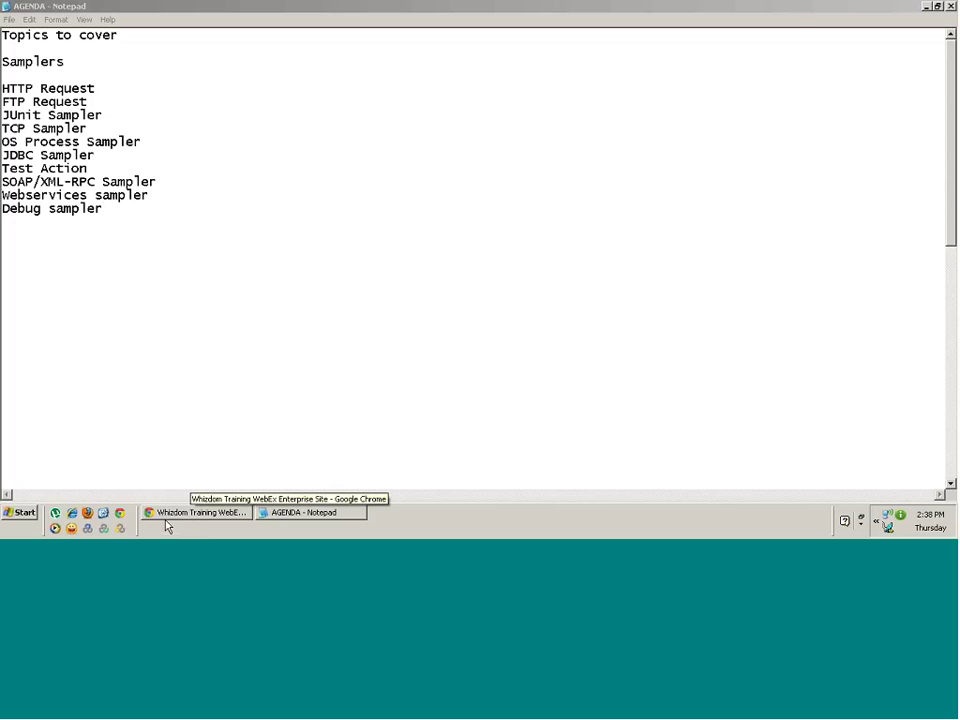
# - Launch JMeter 2.8 from the jmeter batch file in Jmeter download > apache-jmeter-2.8 > bin
pyautogui.click(108, 516)
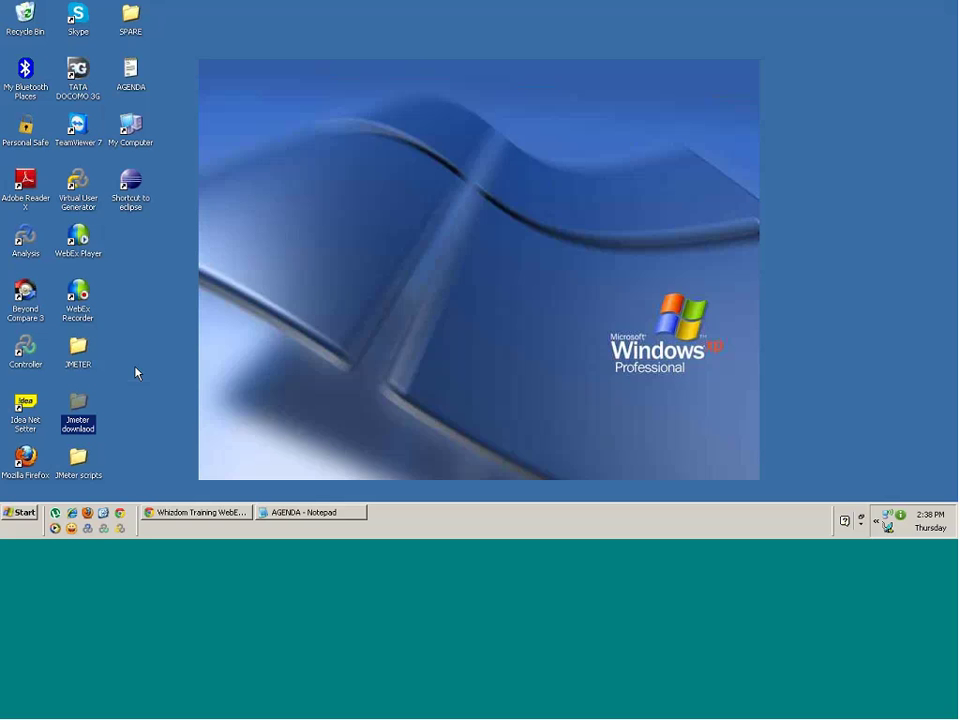
pyautogui.press('Return')
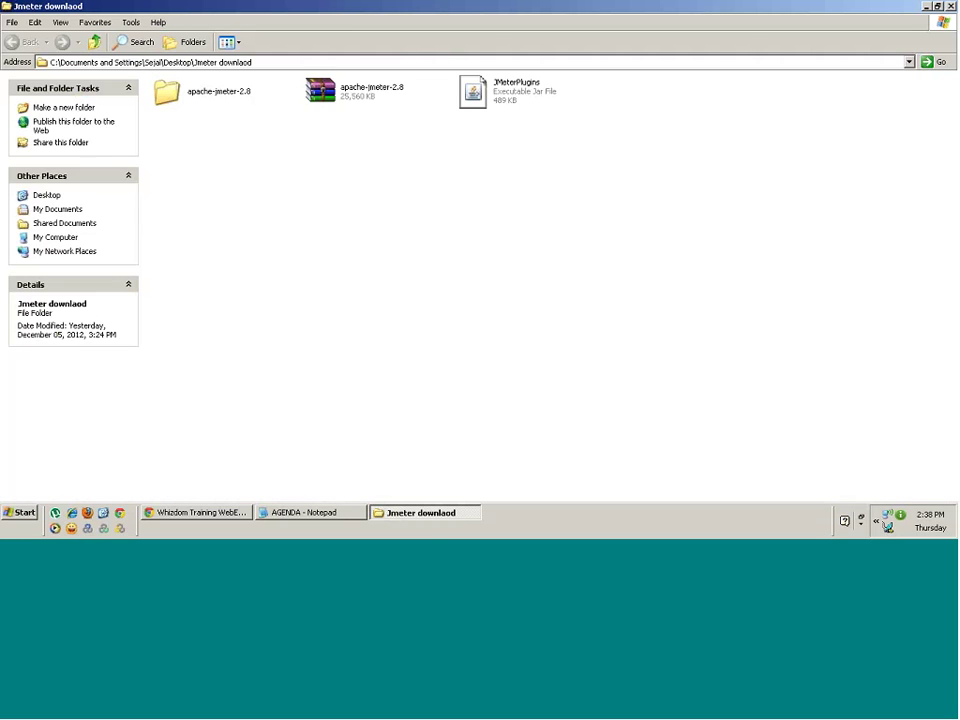
pyautogui.doubleClick(169, 93)
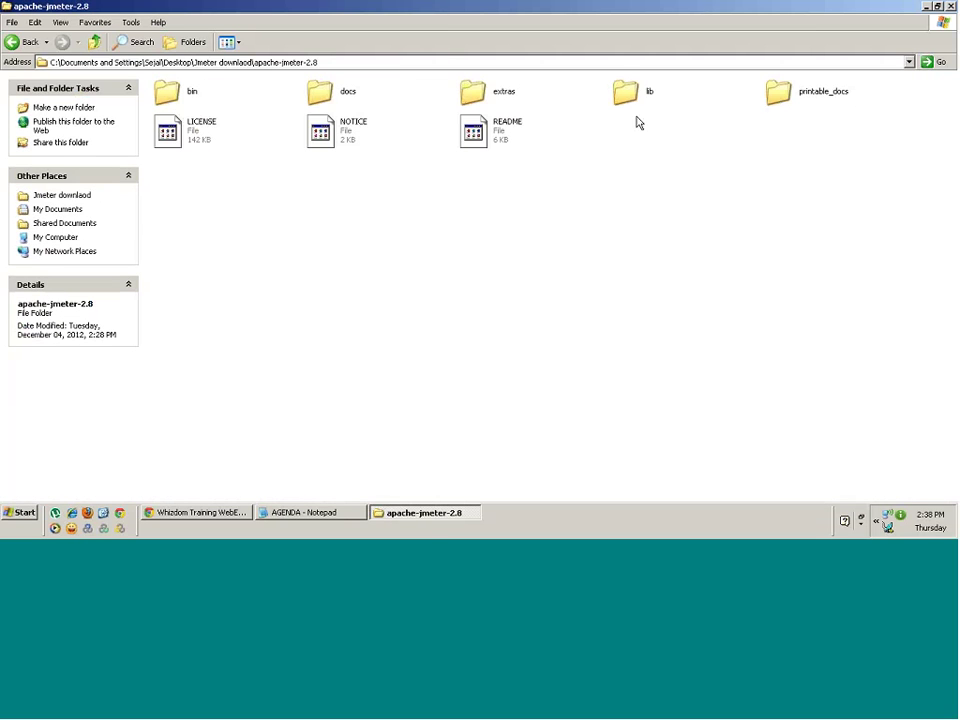
pyautogui.doubleClick(180, 98)
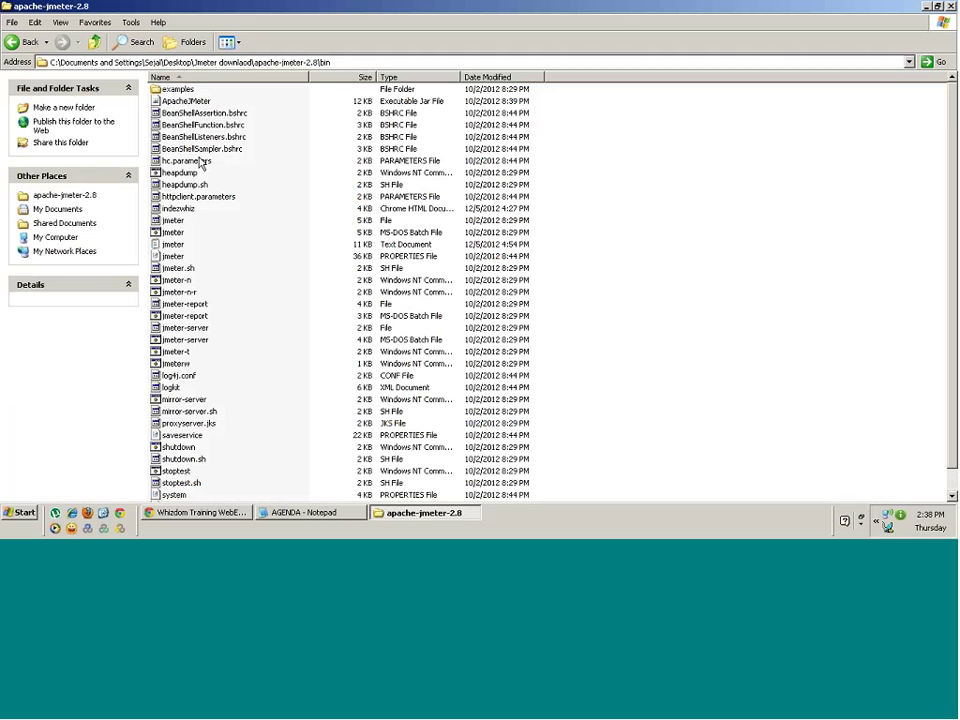
pyautogui.doubleClick(176, 235)
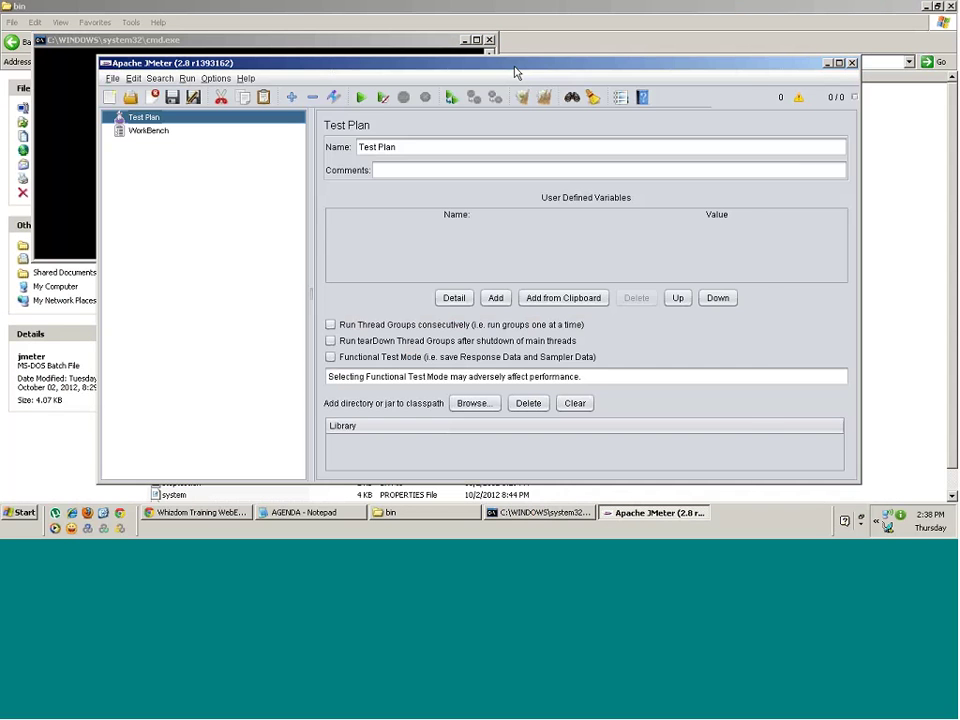
# - Maximize JMeter and add a Thread Group (1 thread, loop count 1) under the Test Plan
pyautogui.doubleClick(515, 72)
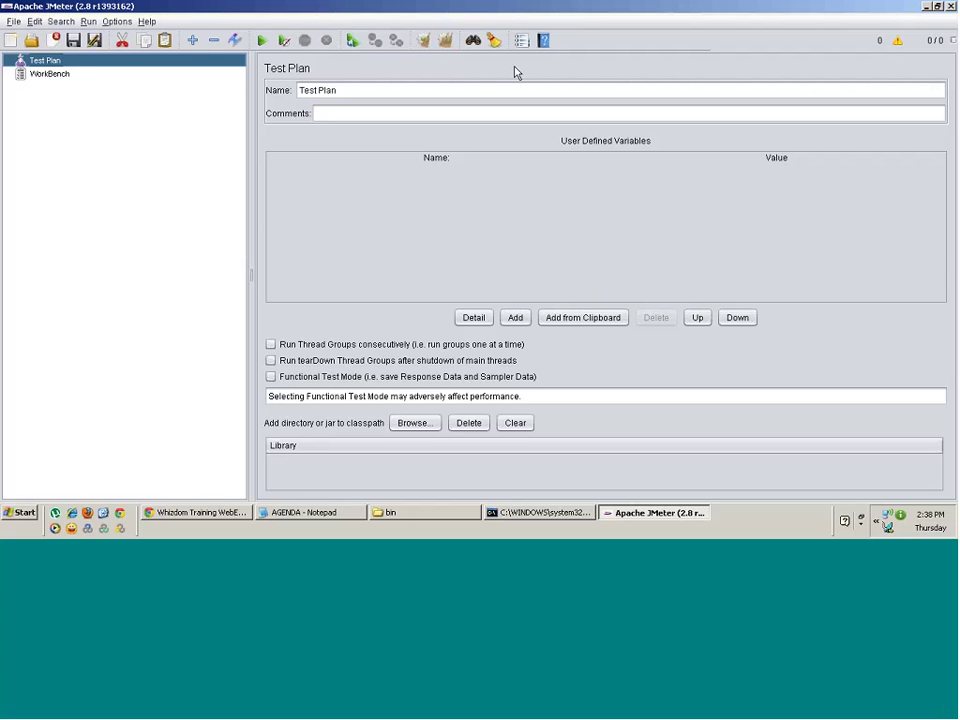
pyautogui.rightClick(51, 66)
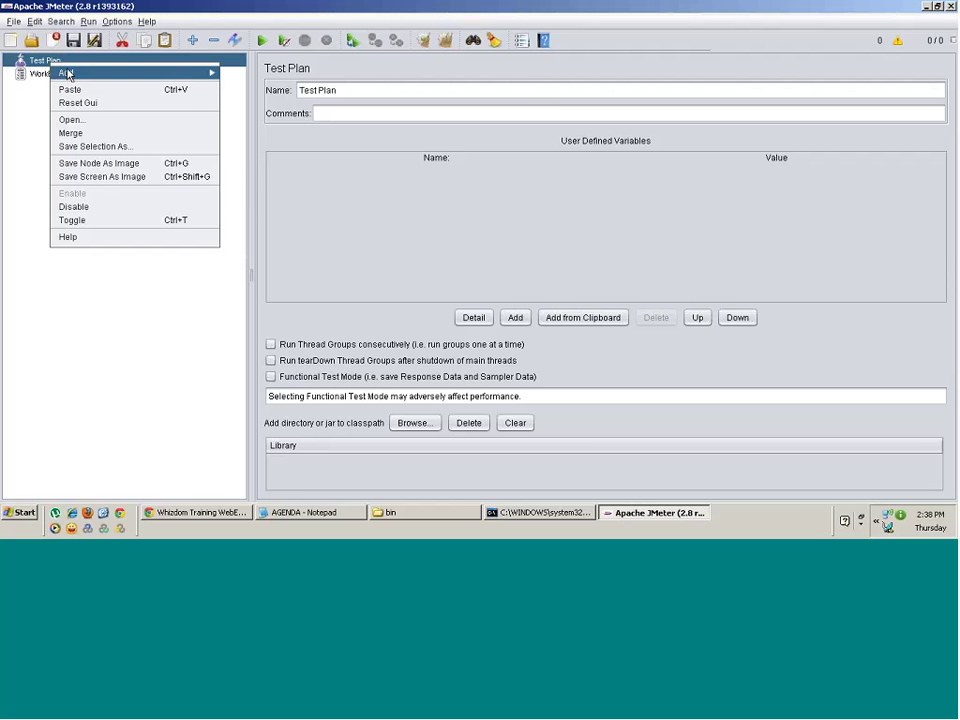
pyautogui.moveTo(65, 73)
pyautogui.moveTo(262, 77)
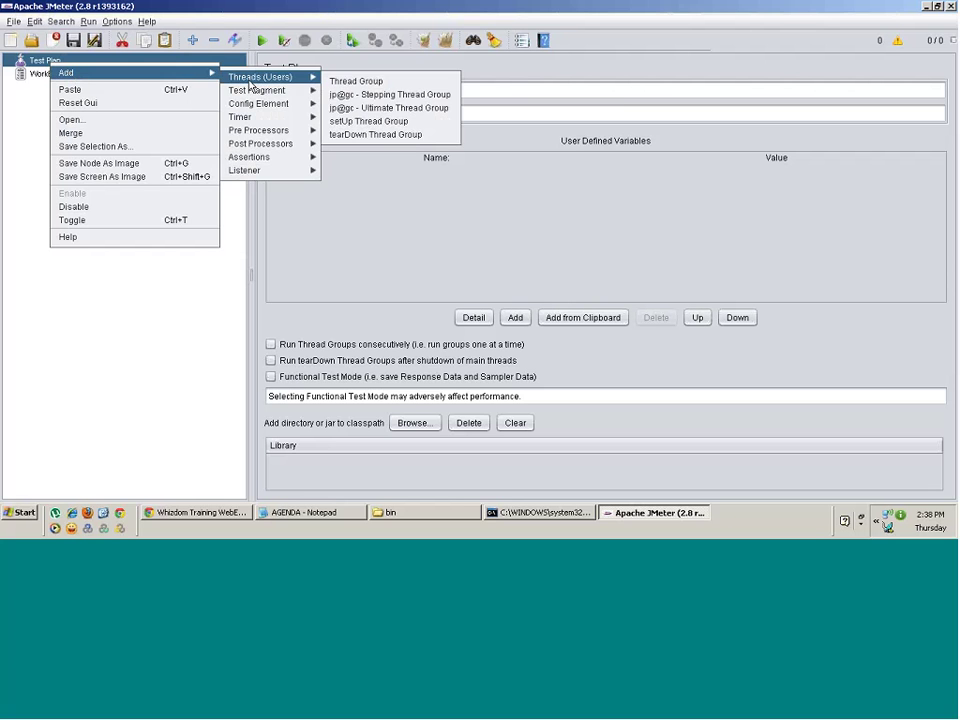
pyautogui.click(359, 81)
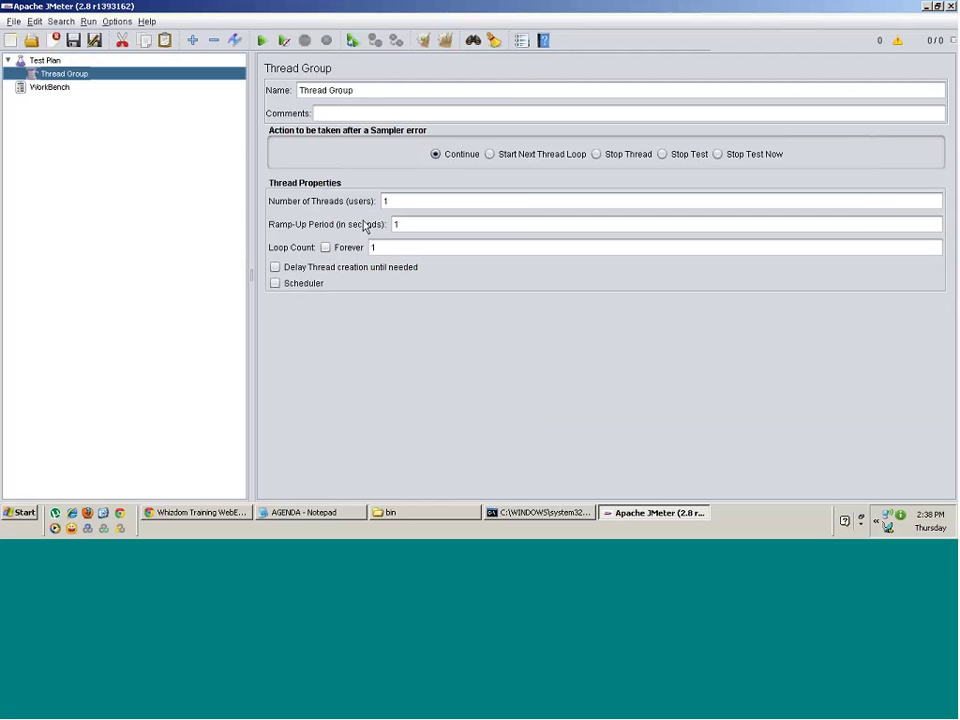
# - Add an empty HTTP Request sampler with method GET under the Thread Group
pyautogui.rightClick(52, 78)
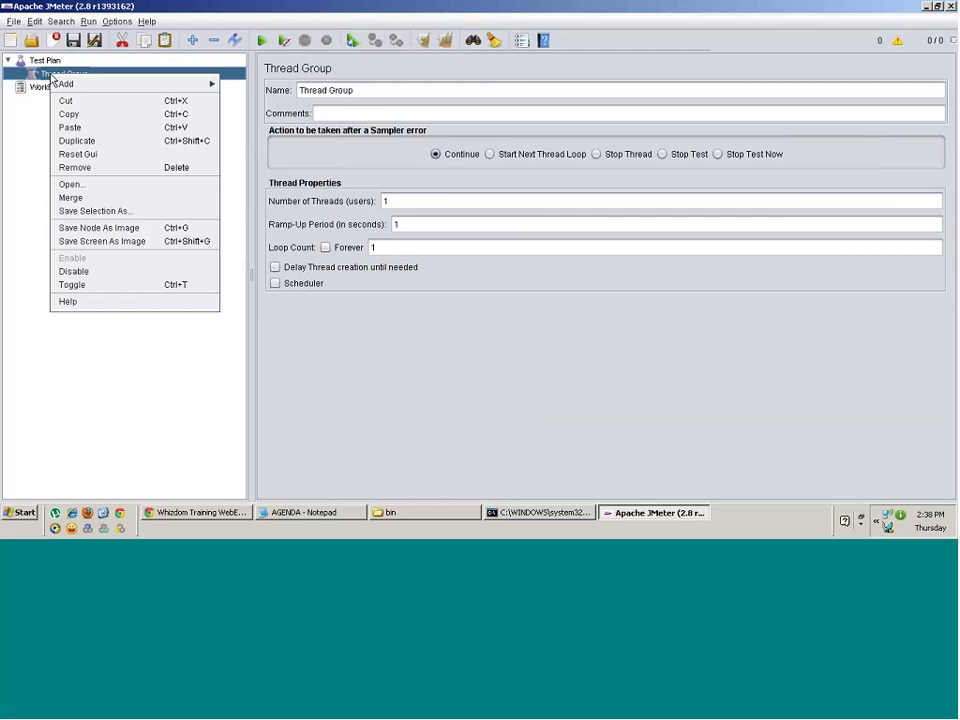
pyautogui.moveTo(183, 88)
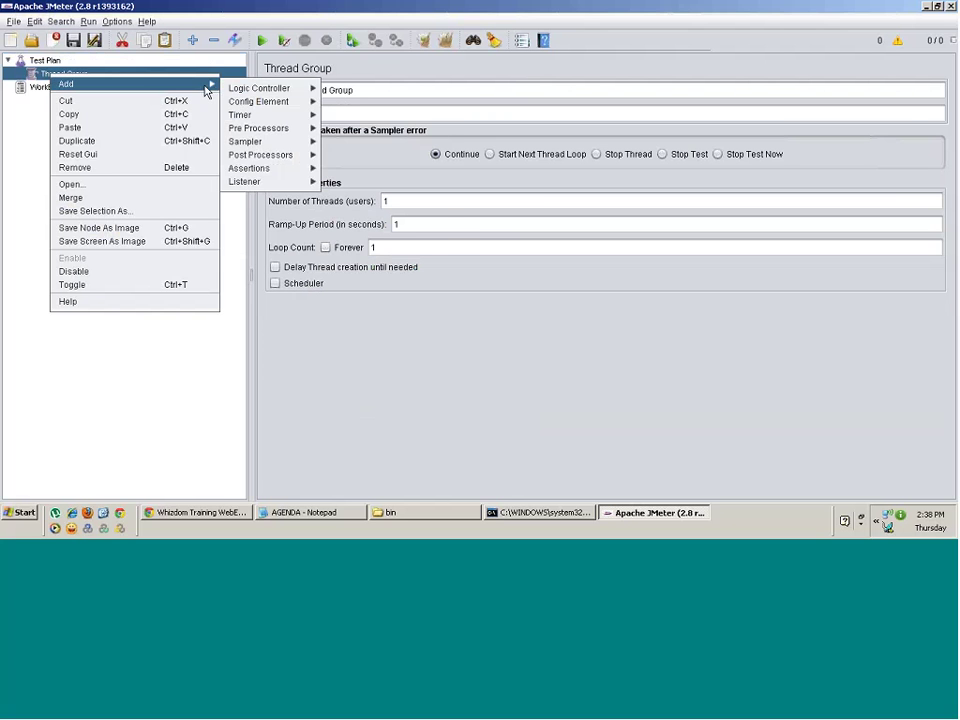
pyautogui.moveTo(268, 142)
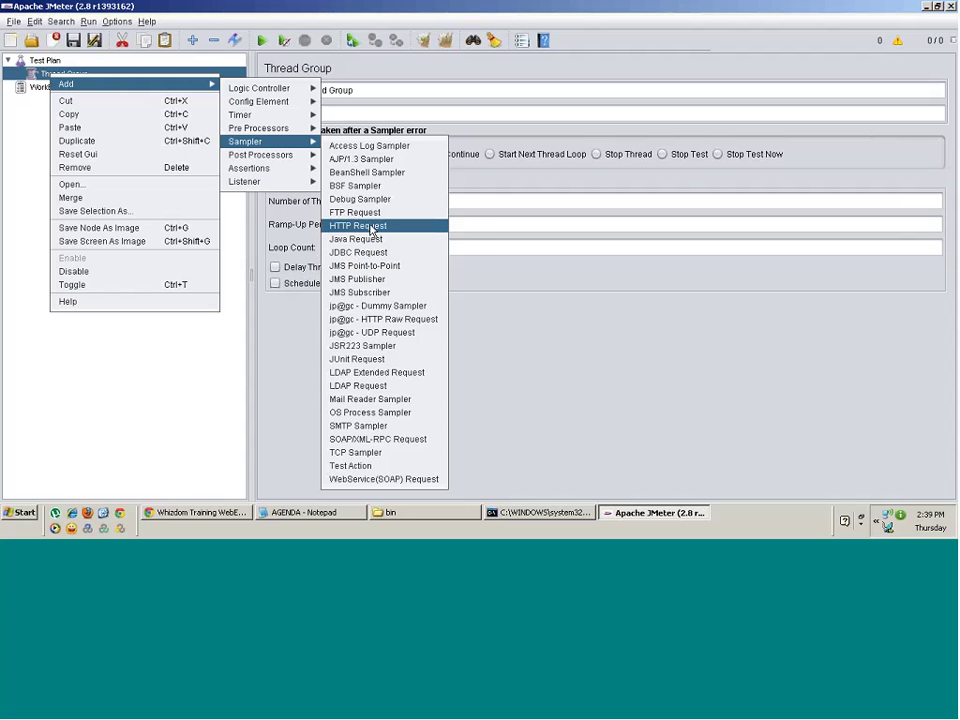
pyautogui.click(358, 226)
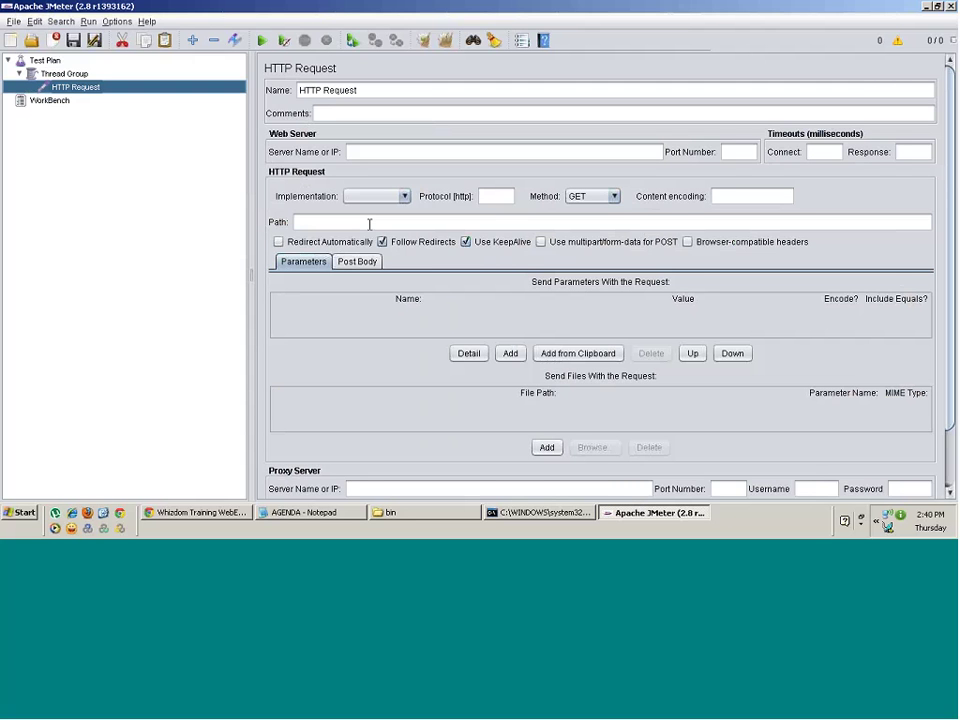
# - Duplicate the HTTP Request sampler so the Thread Group holds three copies
pyautogui.click(70, 78)
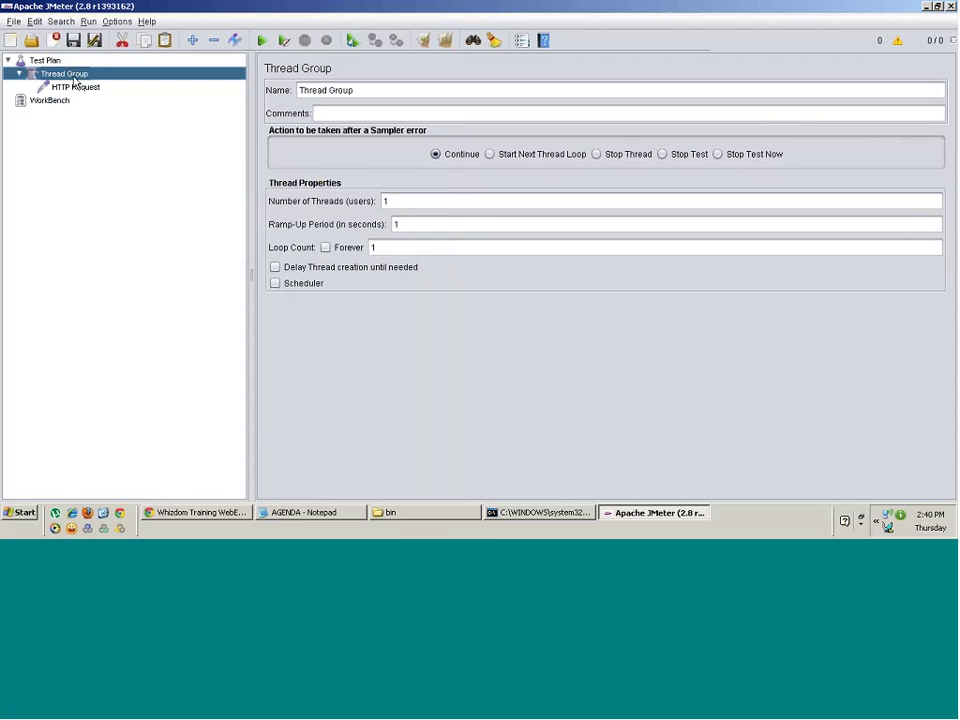
pyautogui.click(77, 89)
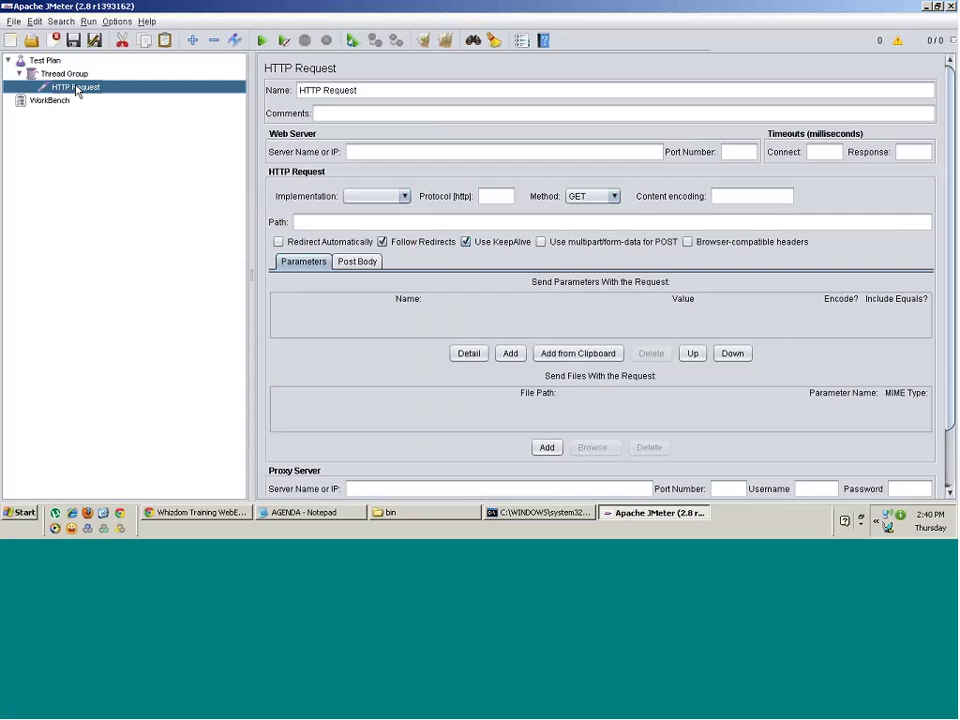
pyautogui.press('Up')
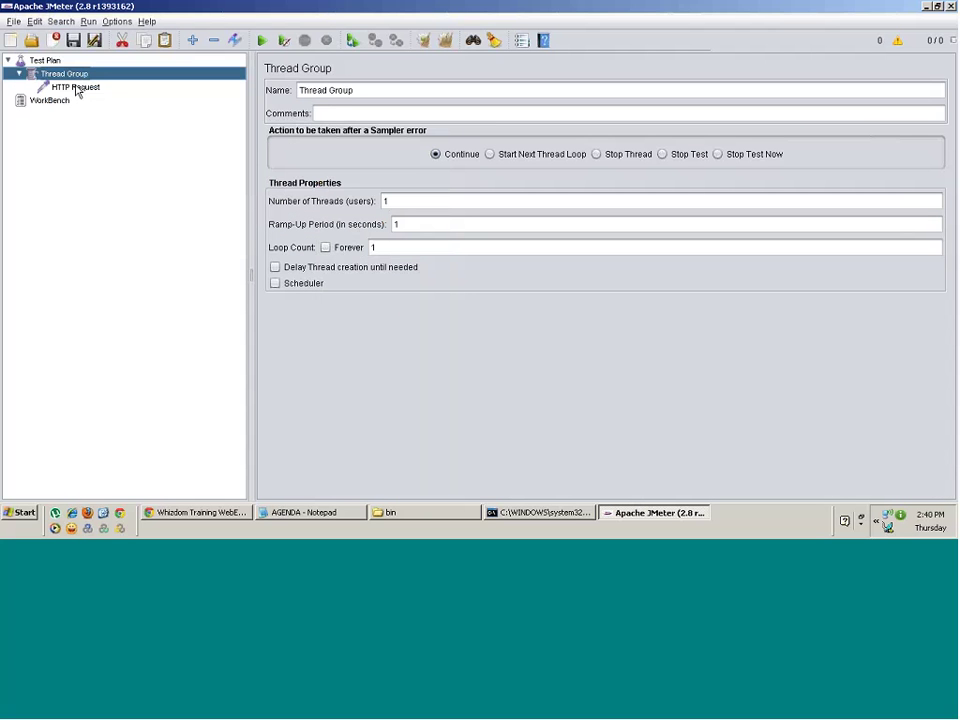
pyautogui.hotkey('ctrl', 'v')
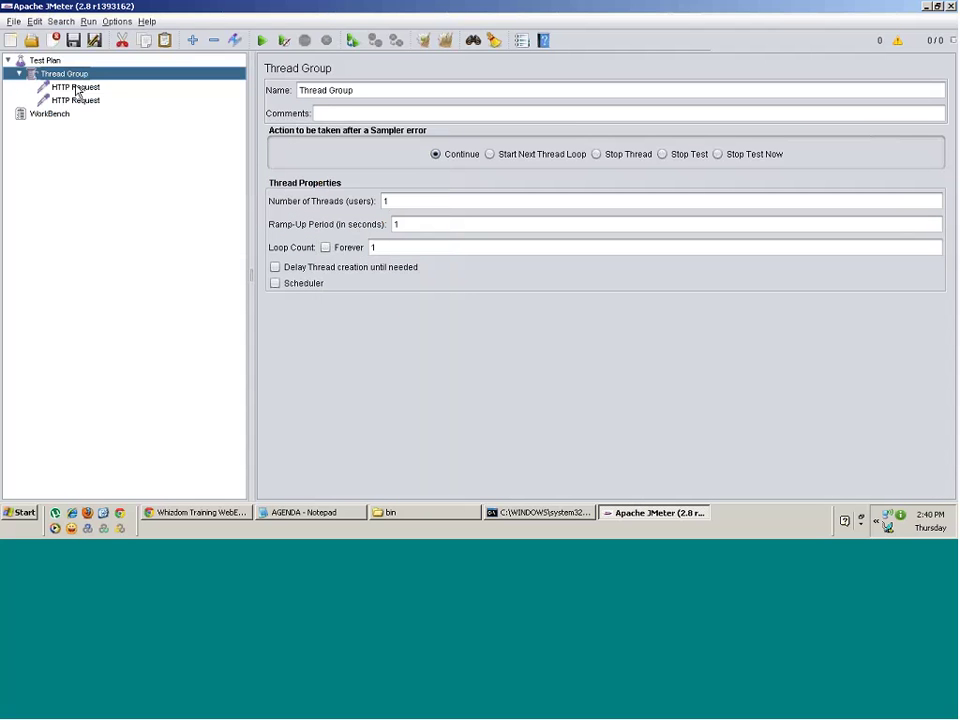
pyautogui.hotkey('ctrl', 'v')
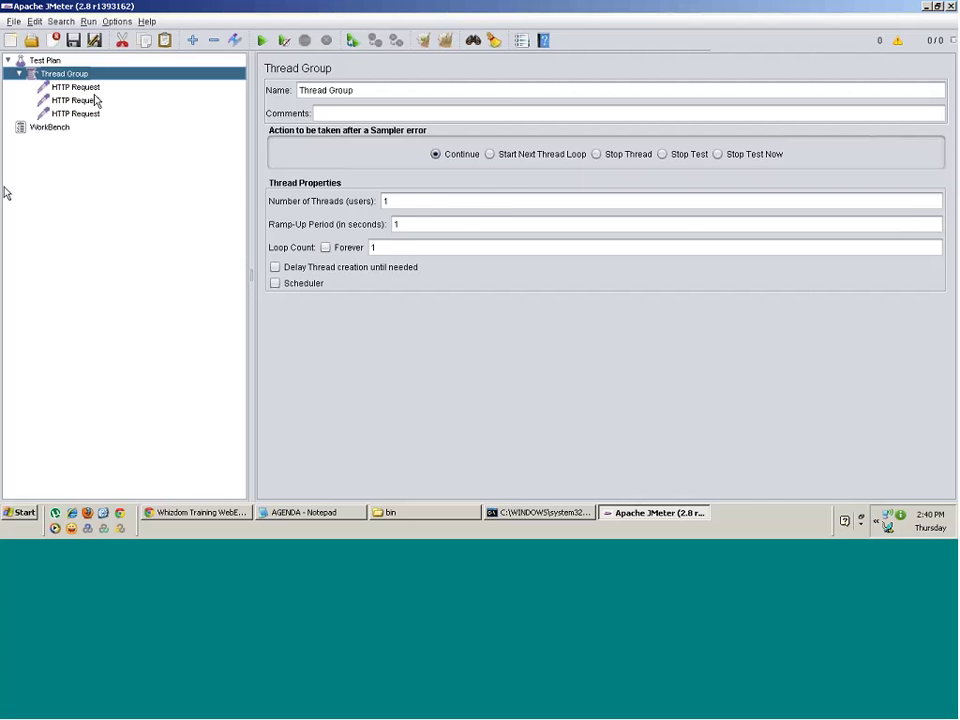
# - Rename the samplers HTTP Request 1, HTTP Request 2 and HTTP Request 3
pyautogui.click(77, 88)
pyautogui.click(378, 89)
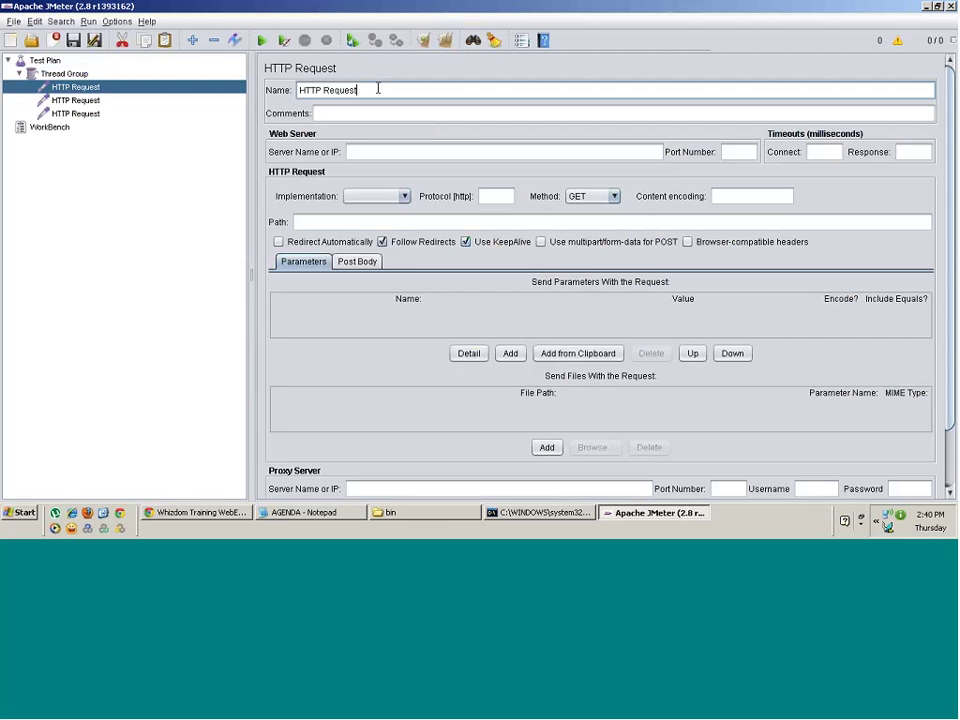
pyautogui.write('1')
pyautogui.click(98, 99)
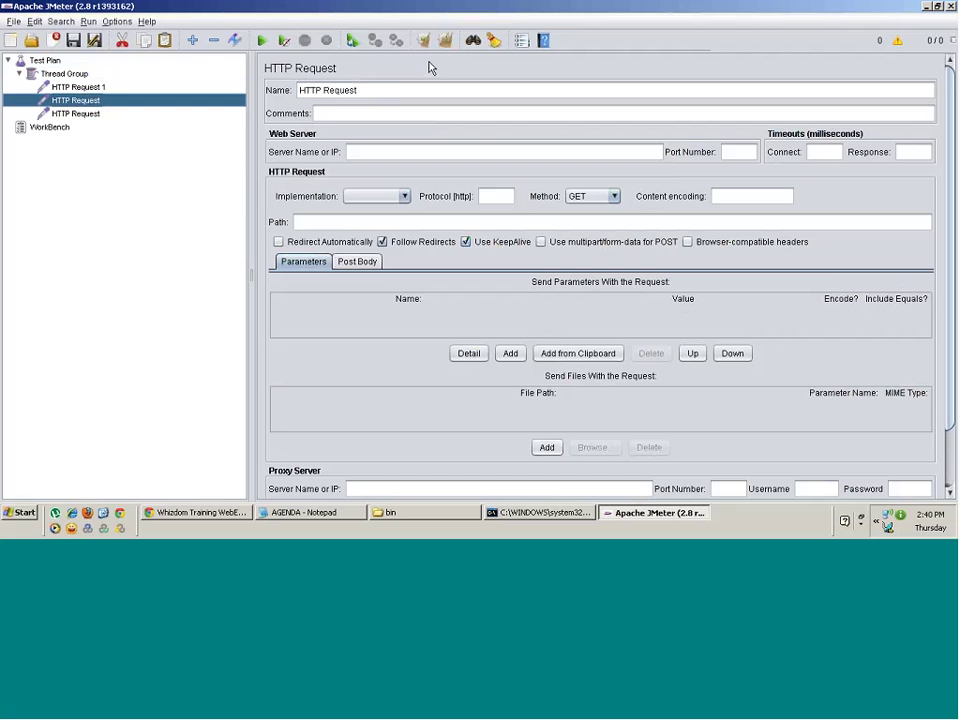
pyautogui.click(399, 83)
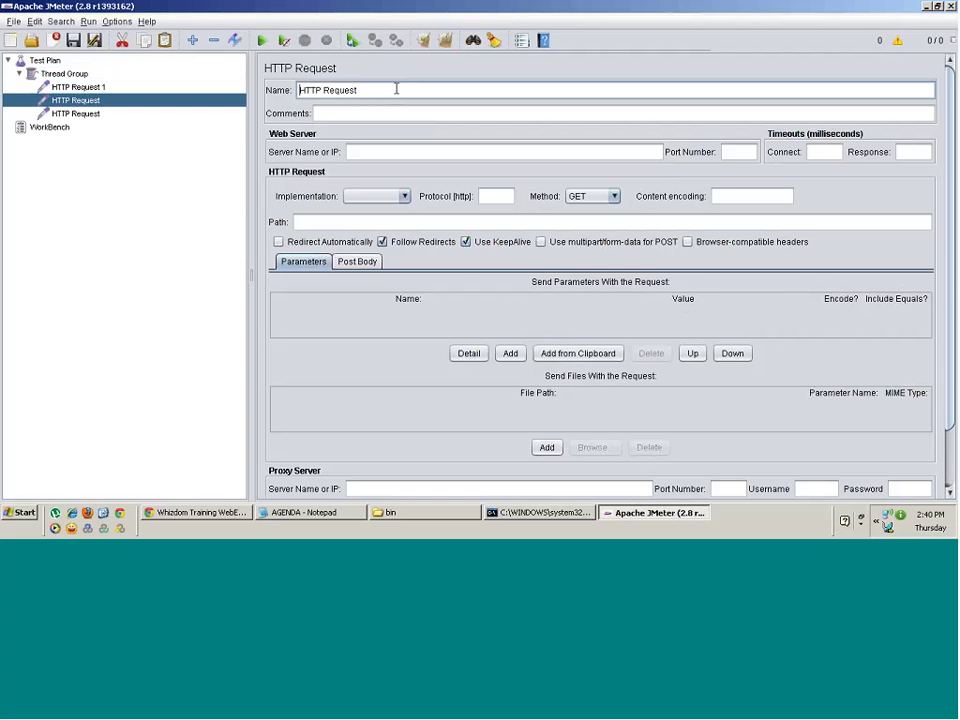
pyautogui.click(396, 89)
pyautogui.write('2')
pyautogui.click(80, 113)
pyautogui.click(362, 90)
pyautogui.write('3')
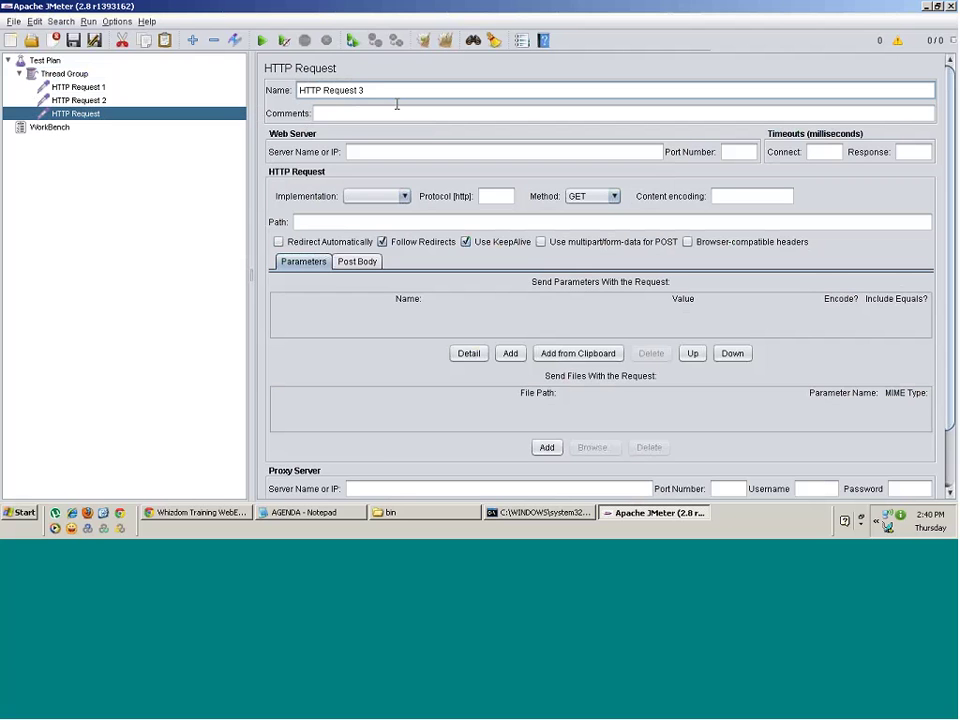
pyautogui.moveTo(94, 89)
pyautogui.mouseDown()
pyautogui.moveTo(96, 118)
pyautogui.moveTo(100, 92)
pyautogui.mouseUp()
# - Review the renamed requests and the Thread Group settings
pyautogui.click(96, 88)
pyautogui.click(96, 101)
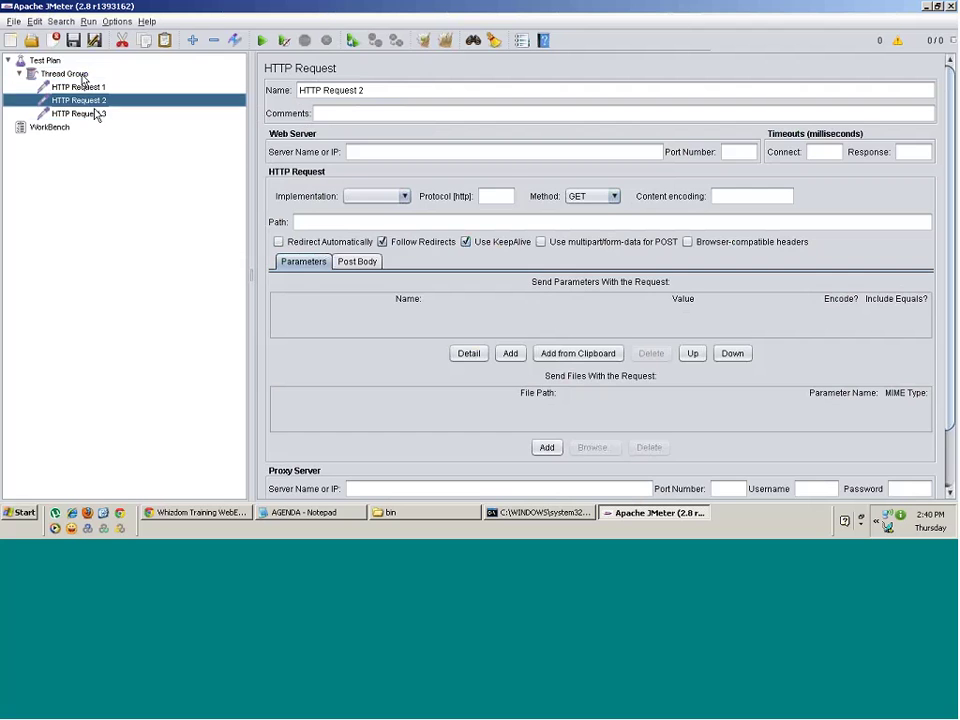
pyautogui.click(84, 76)
pyautogui.click(98, 101)
pyautogui.click(97, 114)
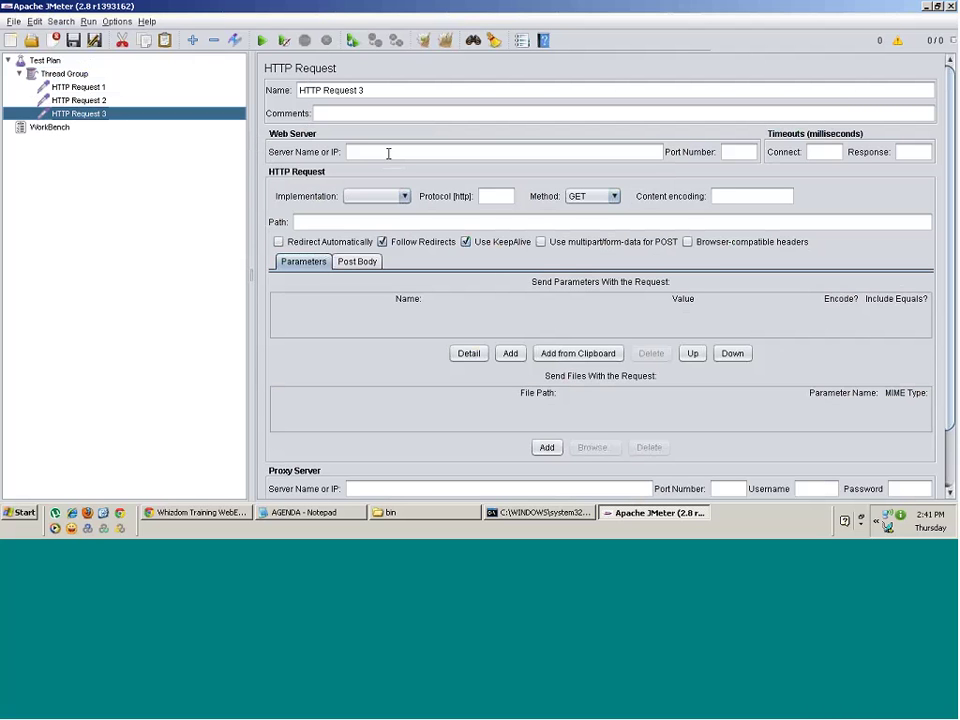
# - Save the test plan as Day 4.jmx in the JMeter scripts folder on the Desktop
pyautogui.click(73, 46)
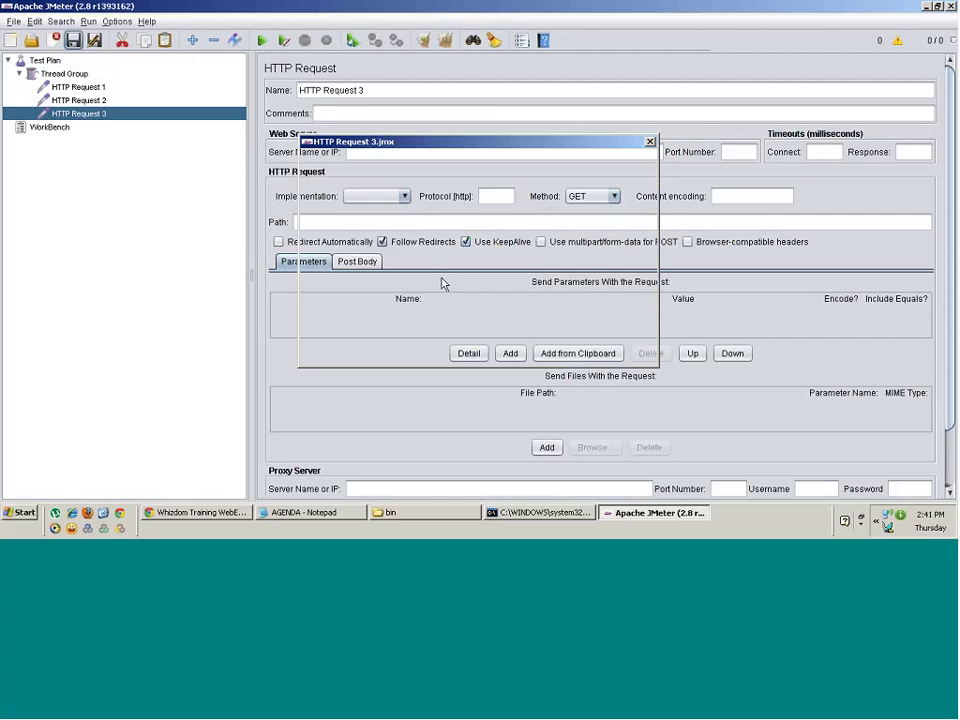
pyautogui.click(470, 166)
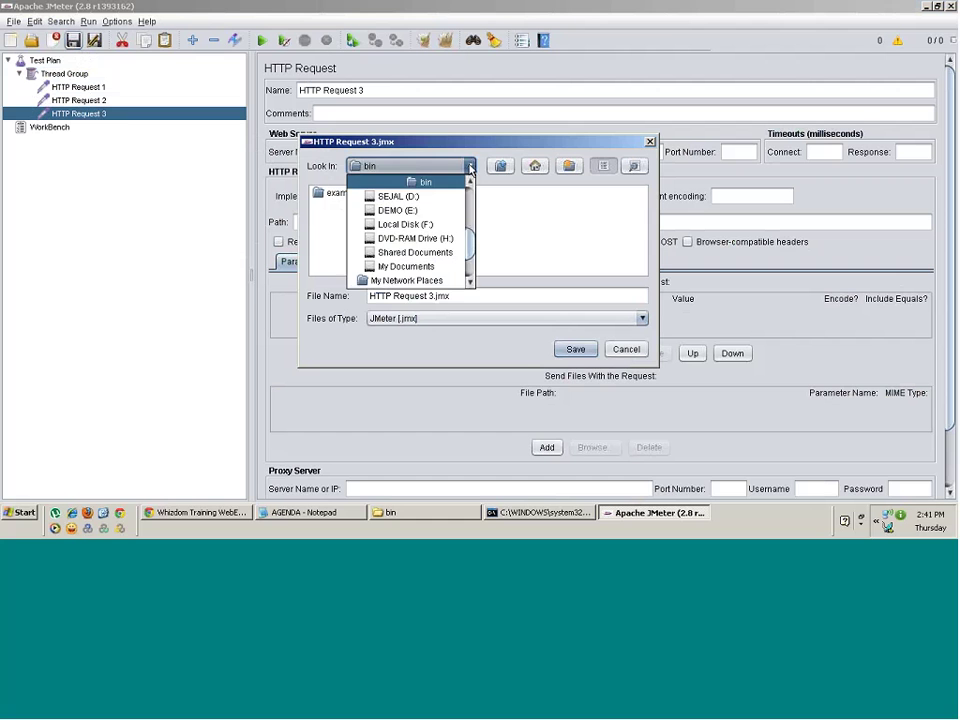
pyautogui.scroll(3, 472, 212)
pyautogui.scroll(2, 472, 212)
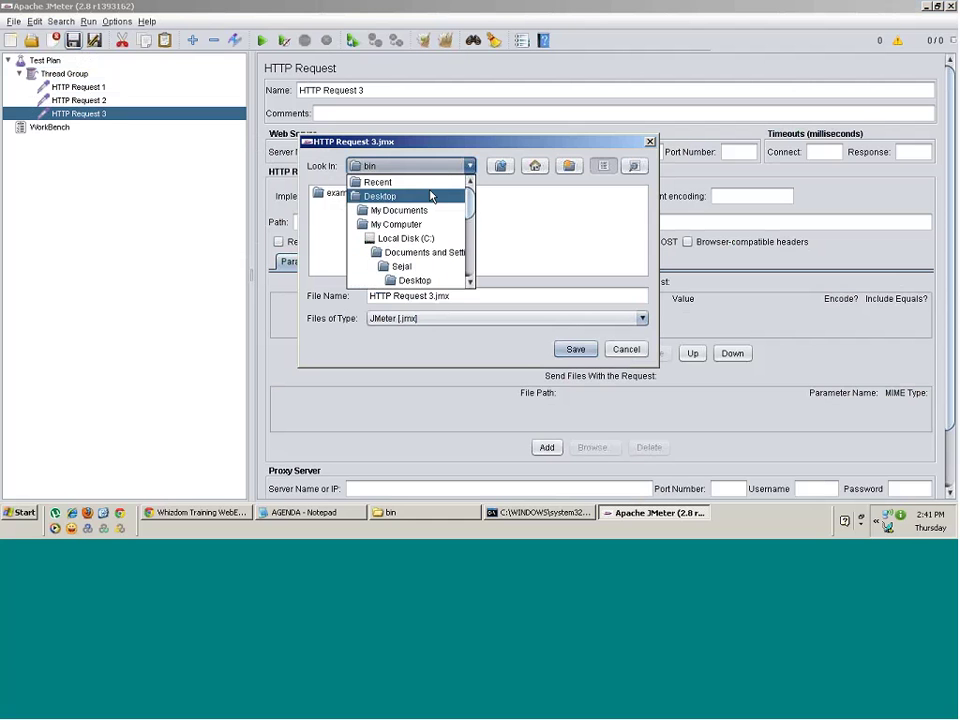
pyautogui.click(429, 195)
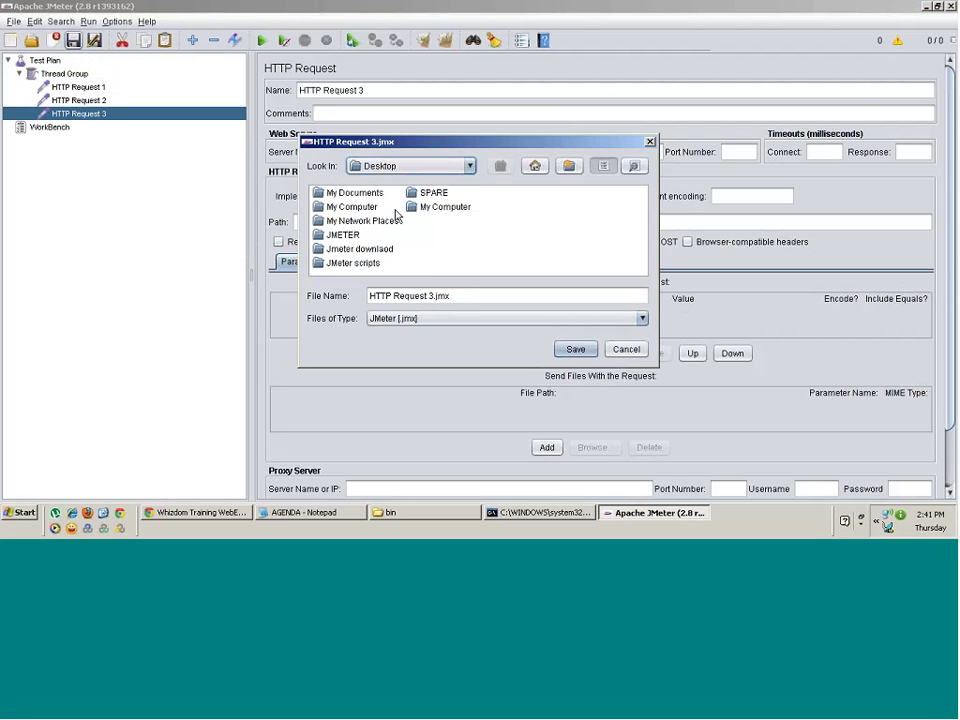
pyautogui.doubleClick(353, 263)
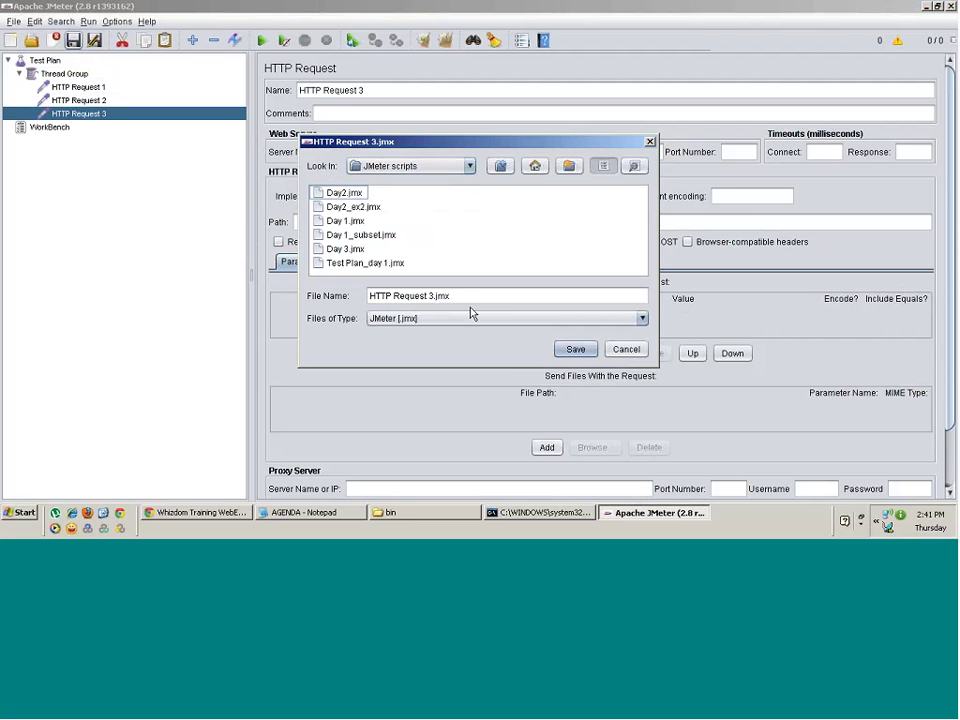
pyautogui.moveTo(433, 297); pyautogui.dragTo(290, 265)
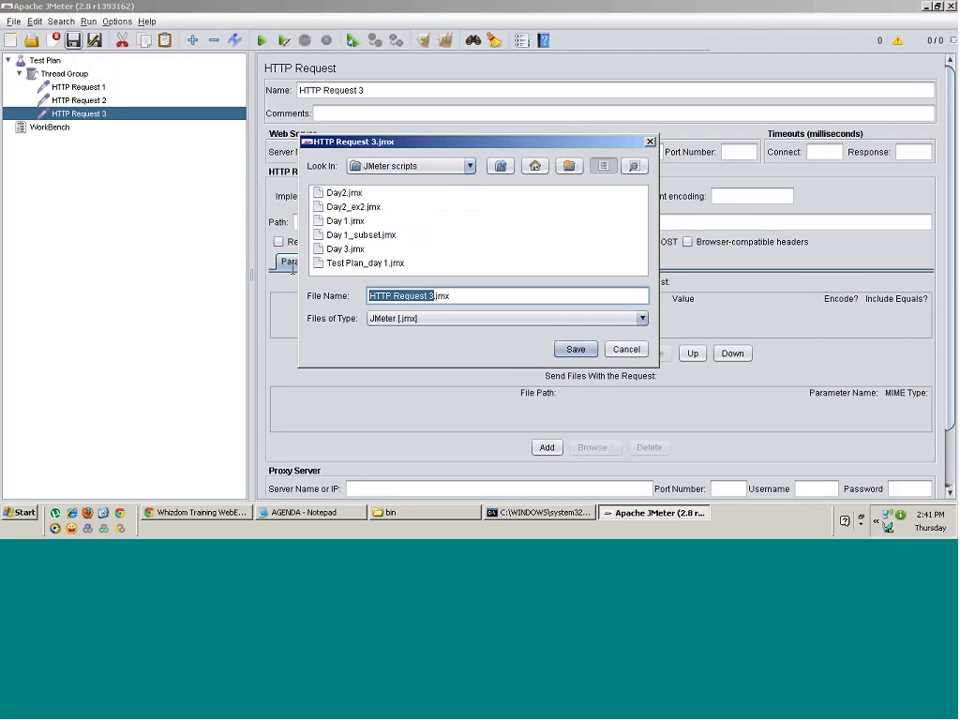
pyautogui.write('Day 4')
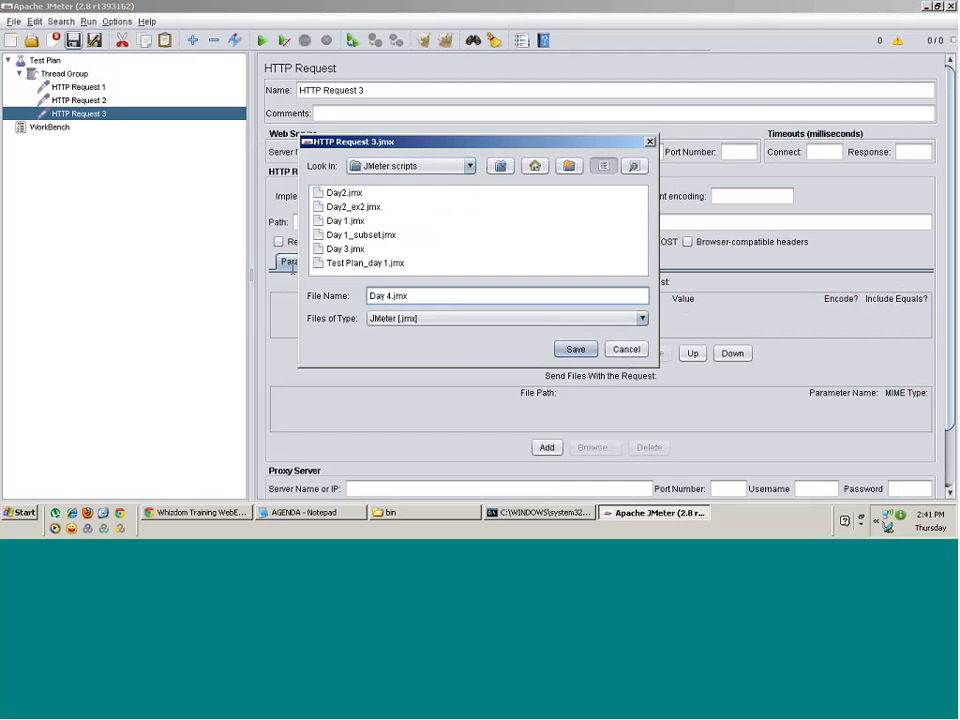
pyautogui.press('Return')
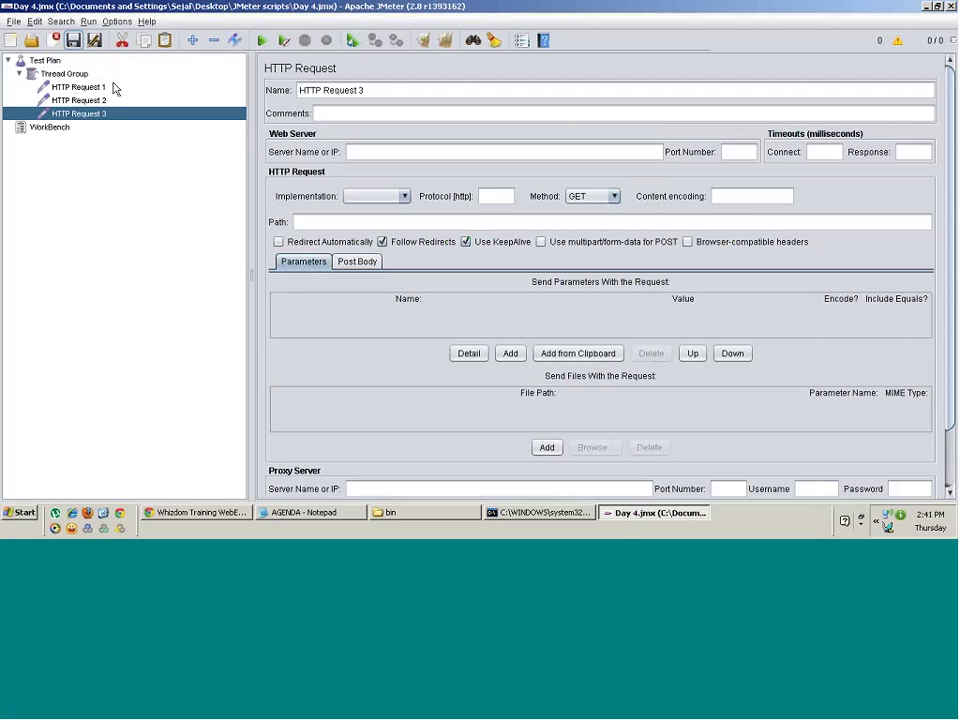
# - Add a View Results Tree listener to the Thread Group, below the three requests
pyautogui.rightClick(77, 78)
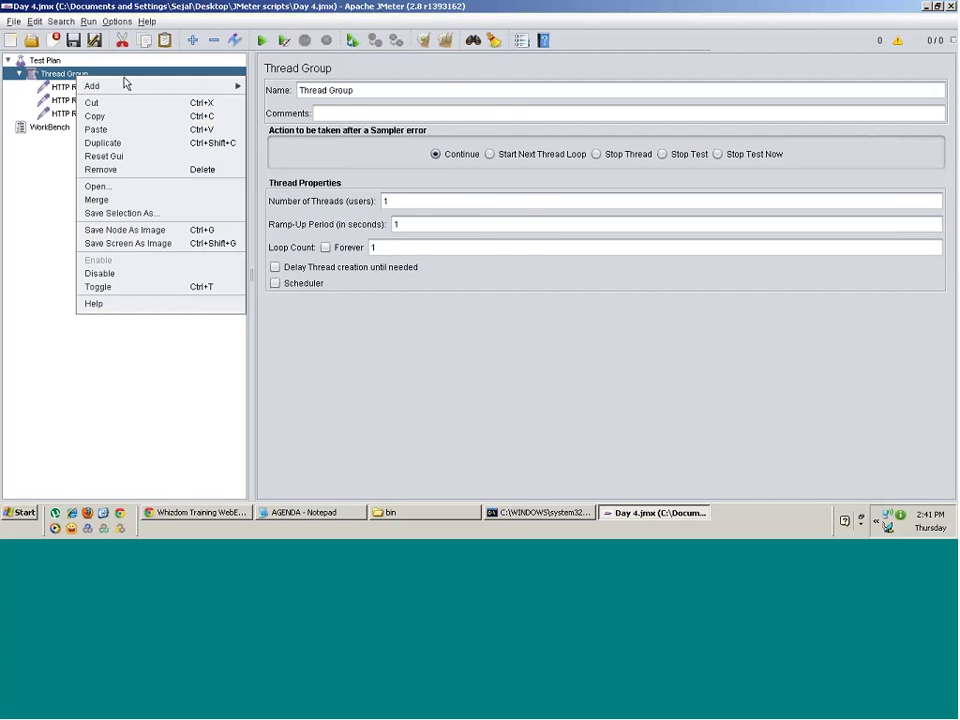
pyautogui.moveTo(100, 86)
pyautogui.moveTo(278, 92)
pyautogui.moveTo(280, 183)
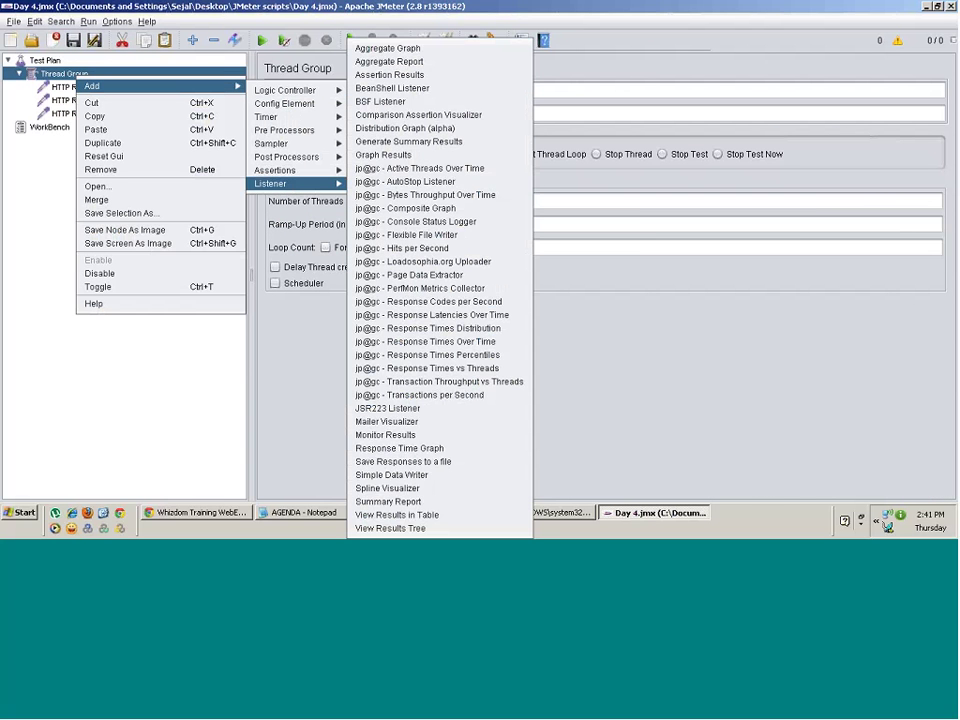
pyautogui.click(428, 530)
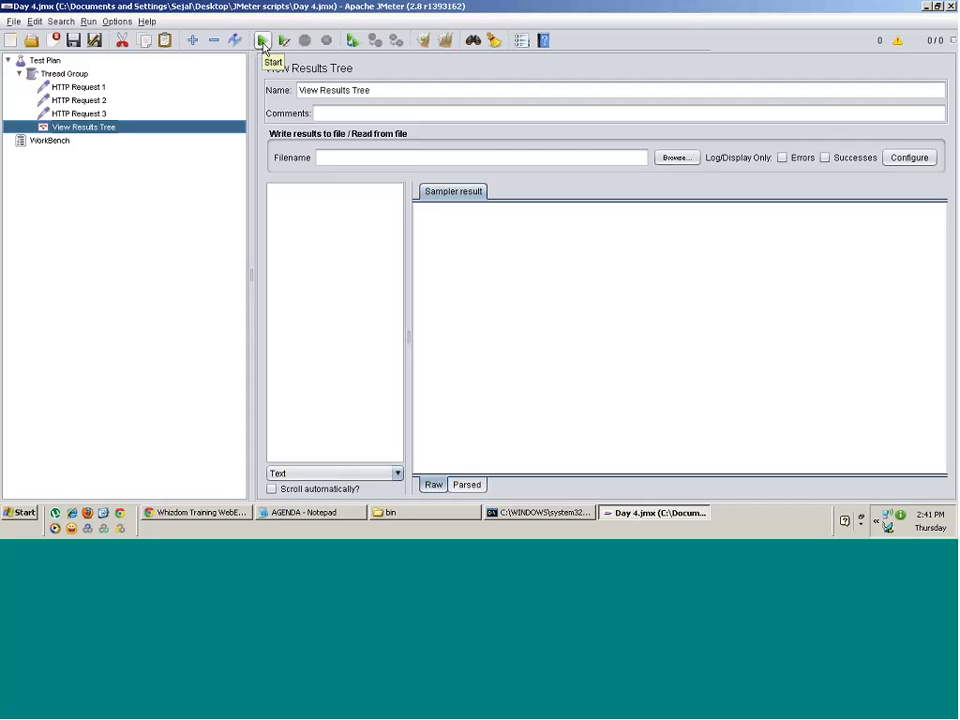
# - Run the test and inspect each request's result, all failing for no valid host name
pyautogui.click(263, 41)
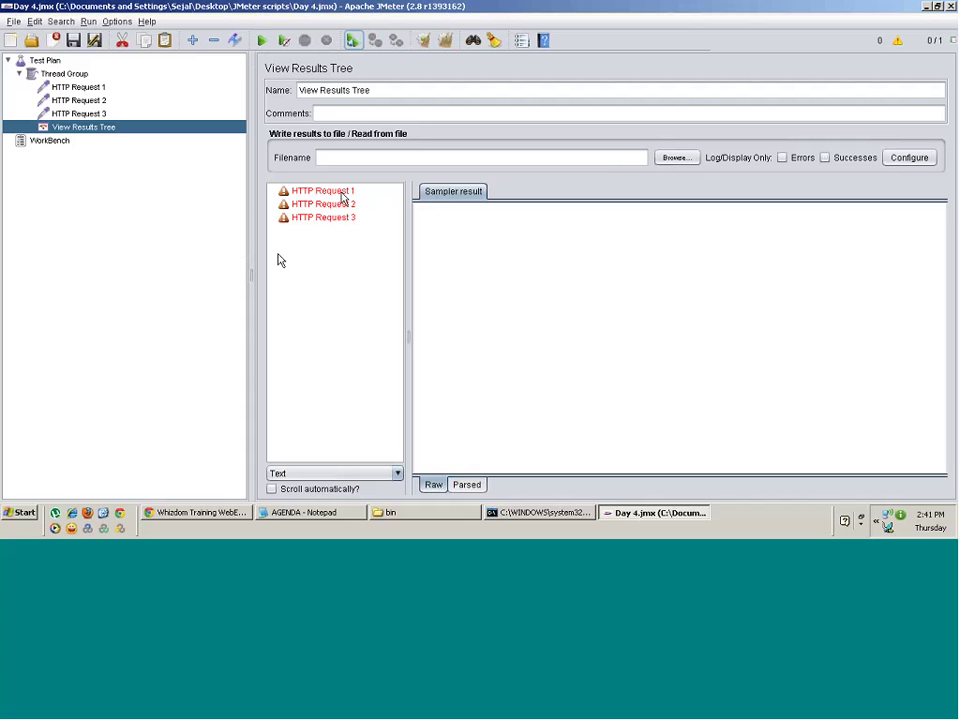
pyautogui.click(343, 192)
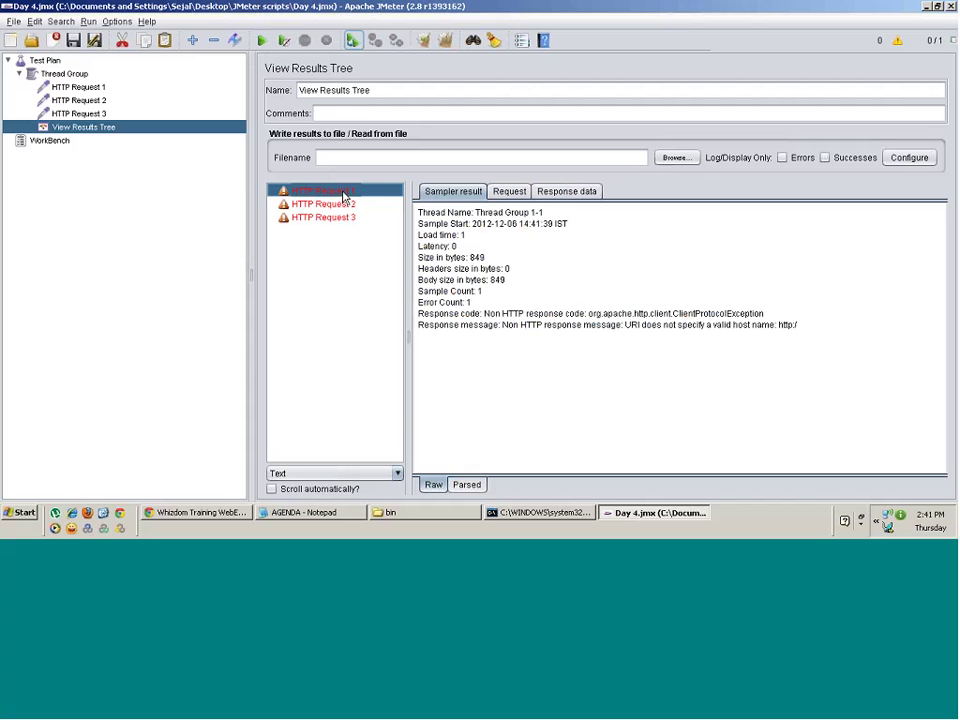
pyautogui.click(343, 204)
pyautogui.click(347, 219)
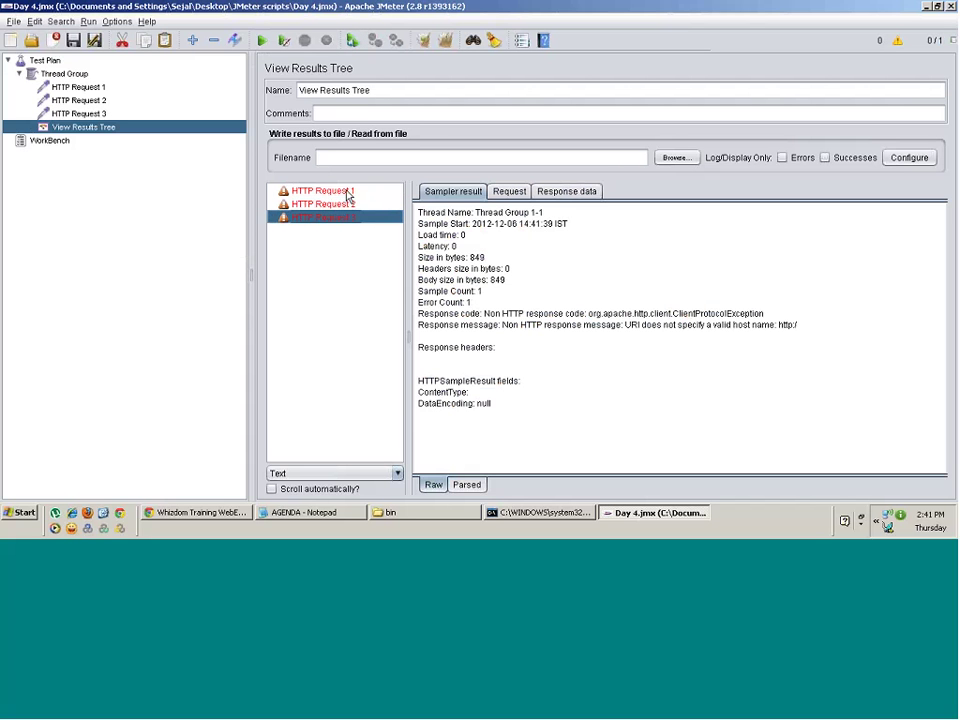
pyautogui.click(346, 191)
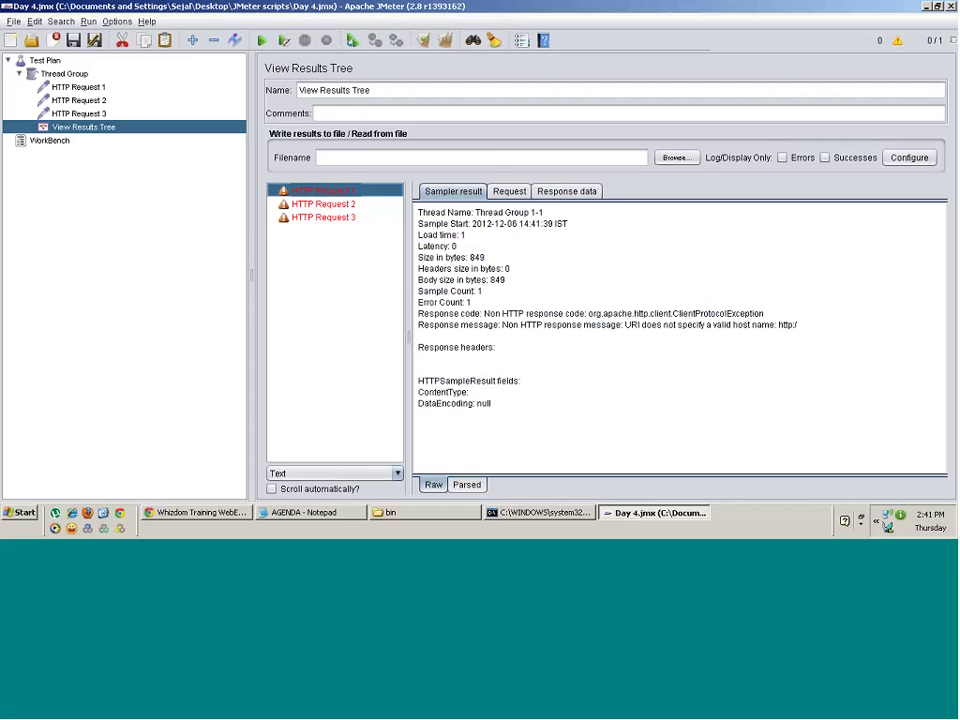
# - Return to HTTP Request 1's settings and select the text of its Name field
pyautogui.press('Up')
pyautogui.press('Up')
pyautogui.press('Up')
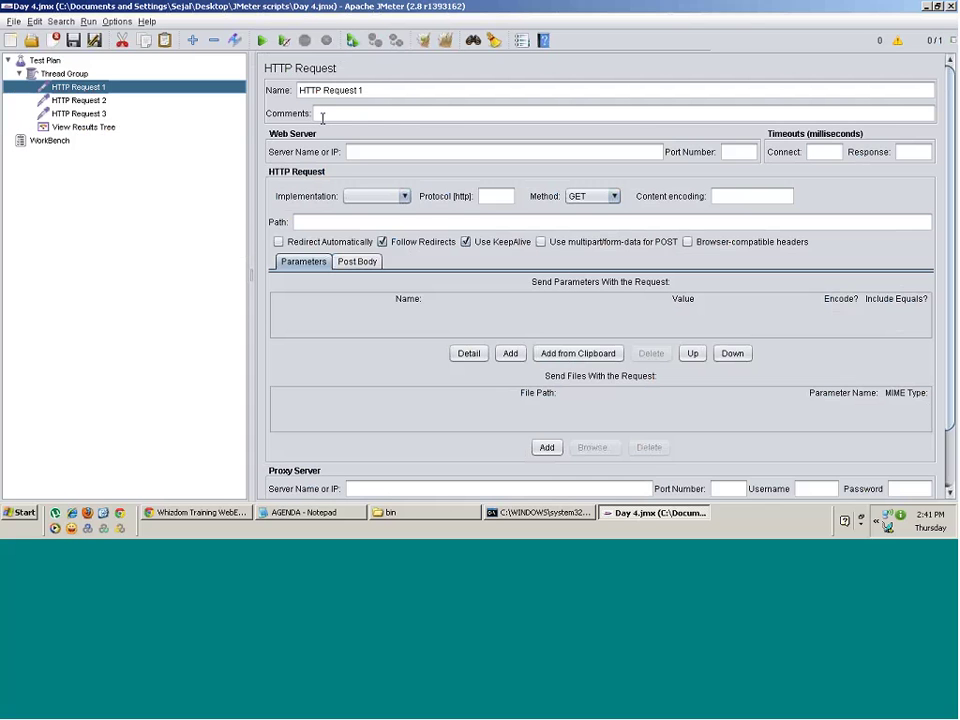
pyautogui.click(368, 153)
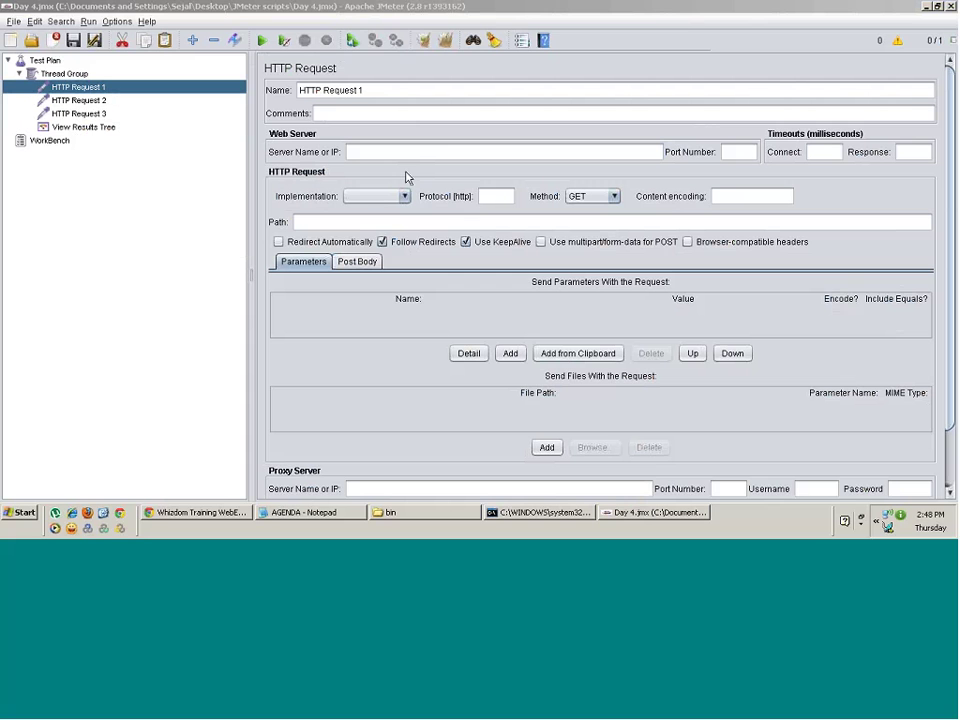
pyautogui.click(371, 92)
pyautogui.tripleClick(381, 92)
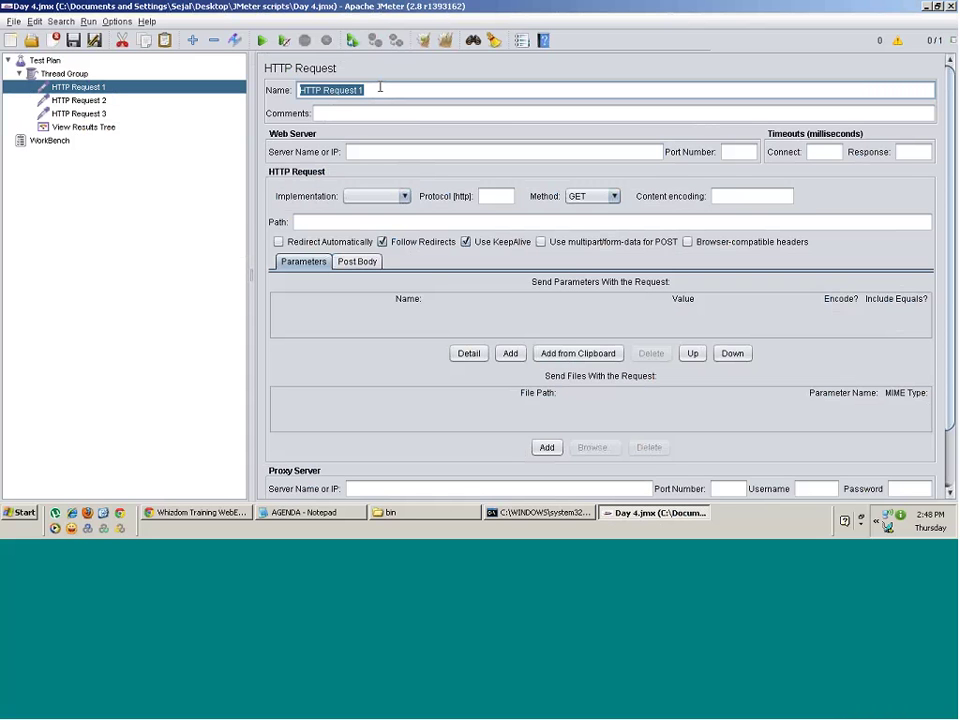
# - Type Login, search and logout as the names of HTTP Requests 1, 2 and 3
pyautogui.write('Login')
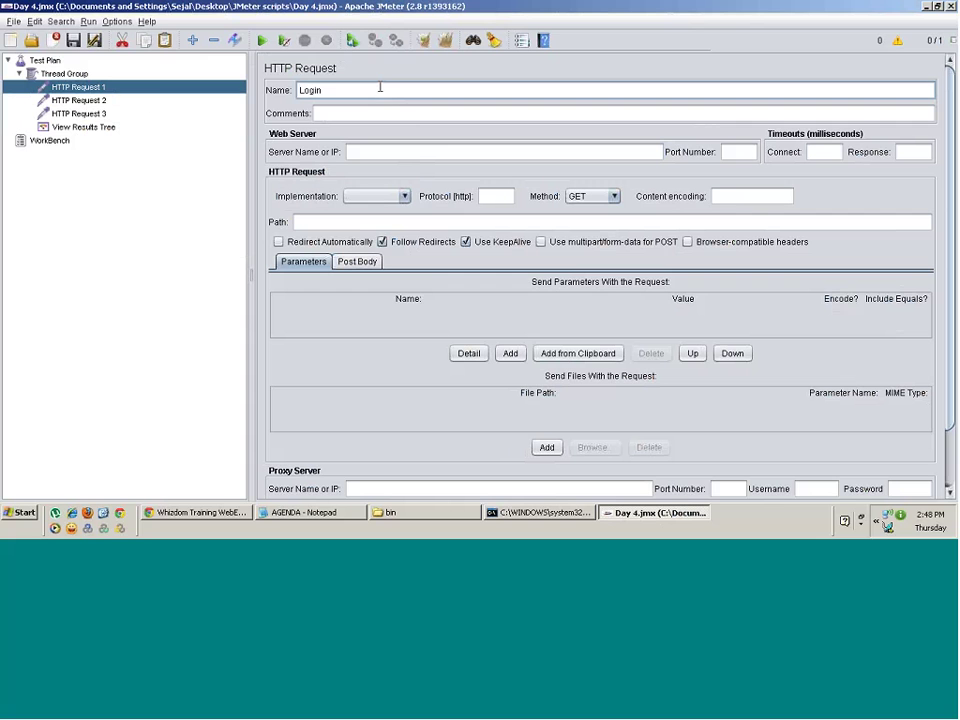
pyautogui.click(143, 101)
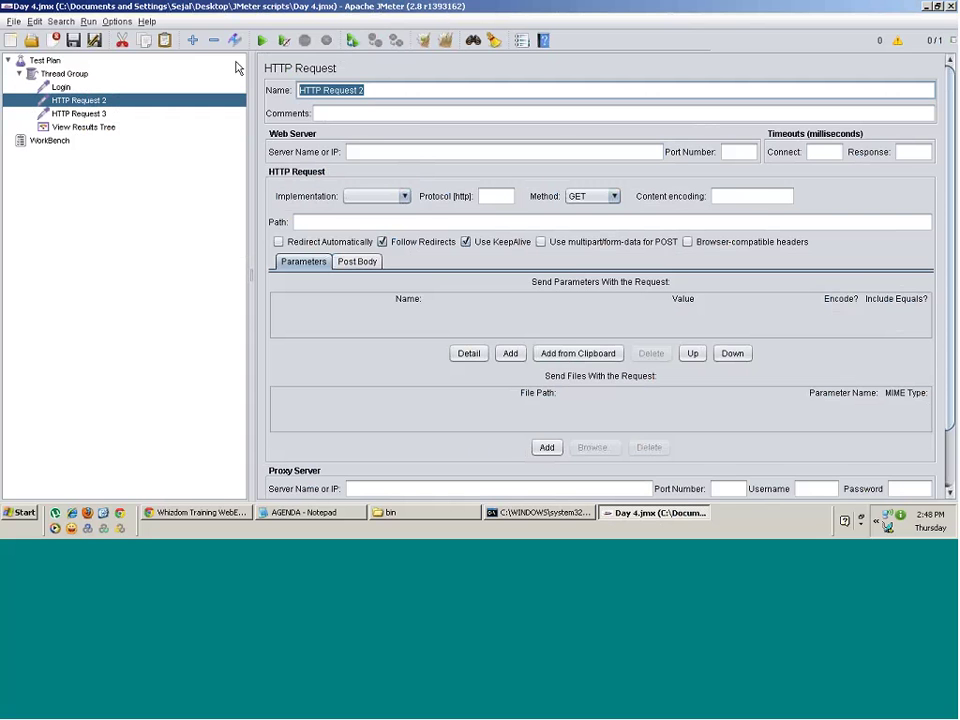
pyautogui.write('search')
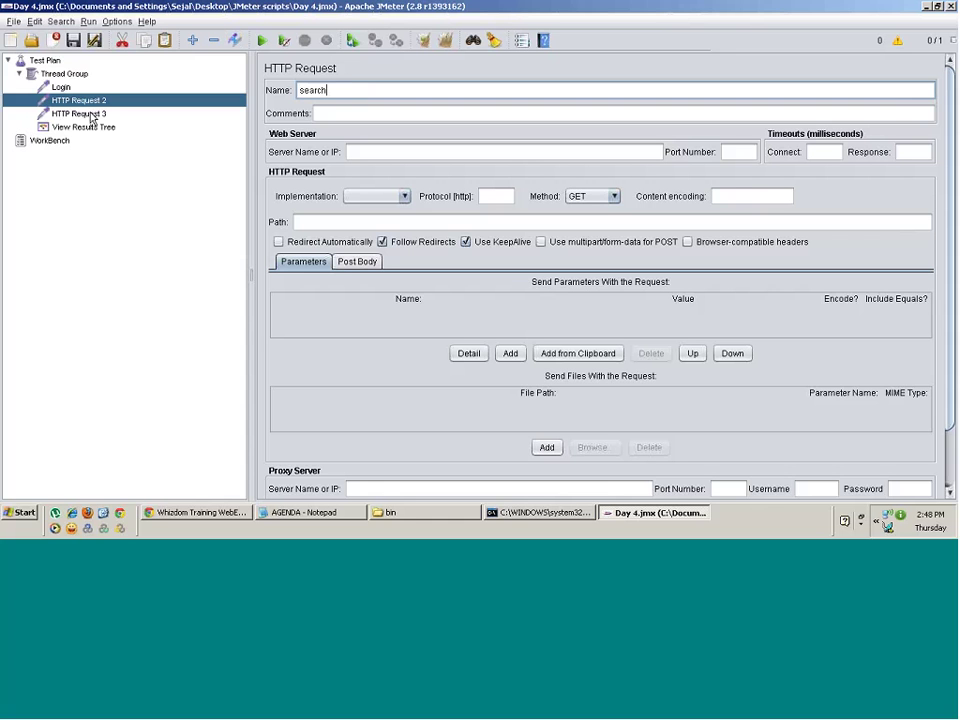
pyautogui.click(78, 113)
pyautogui.moveTo(370, 90); pyautogui.dragTo(292, 90)
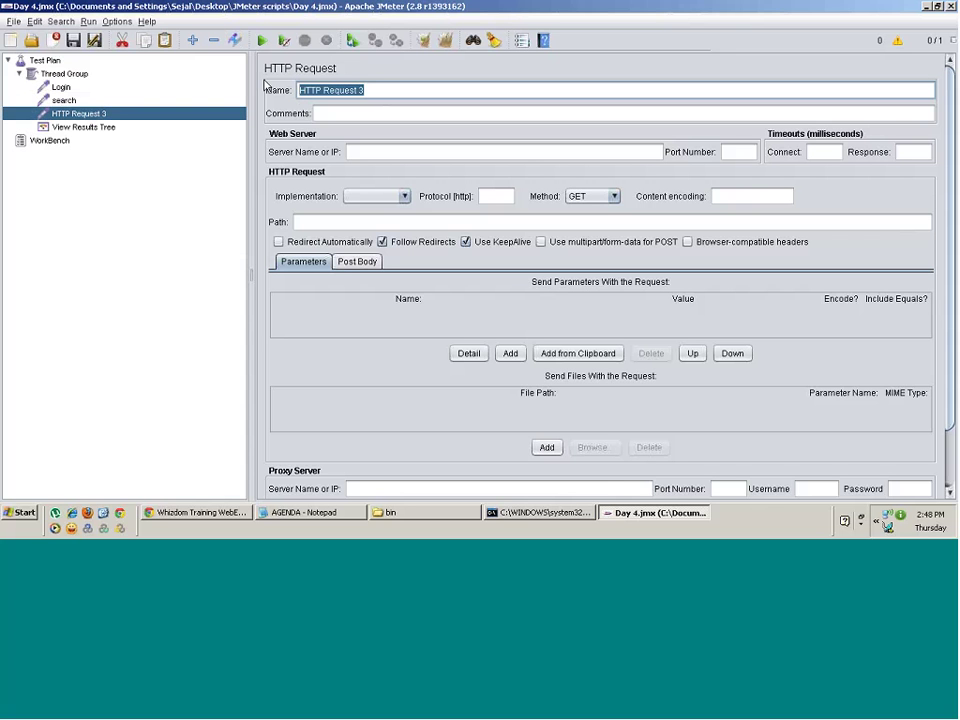
pyautogui.write('log')
pyautogui.write('o')
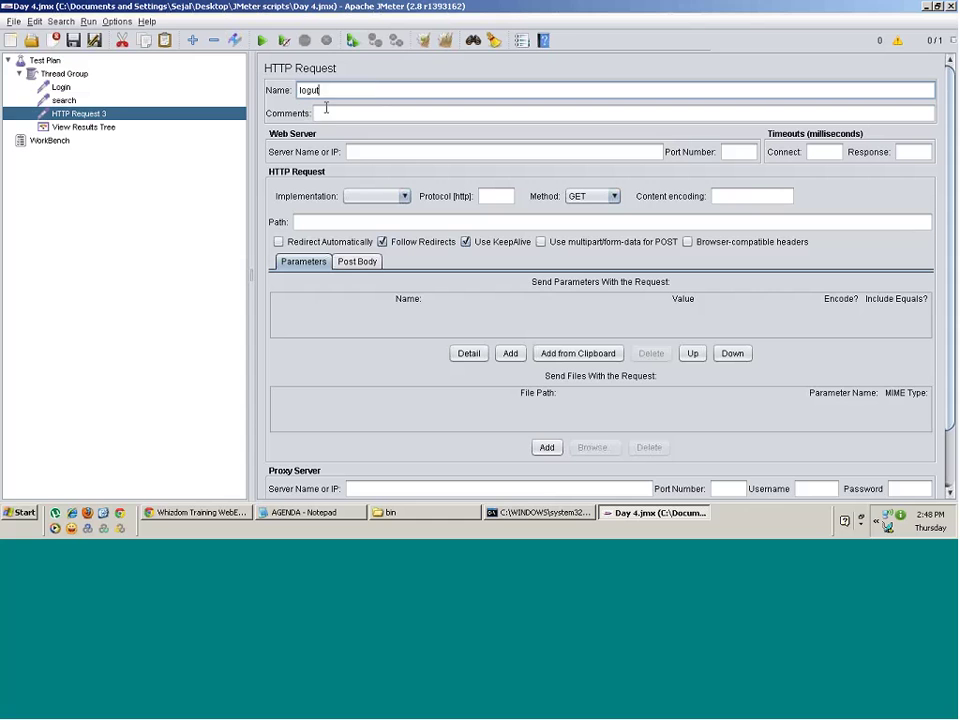
pyautogui.write('ut')
# - Enter google.com as the Login request's server name
pyautogui.click(58, 88)
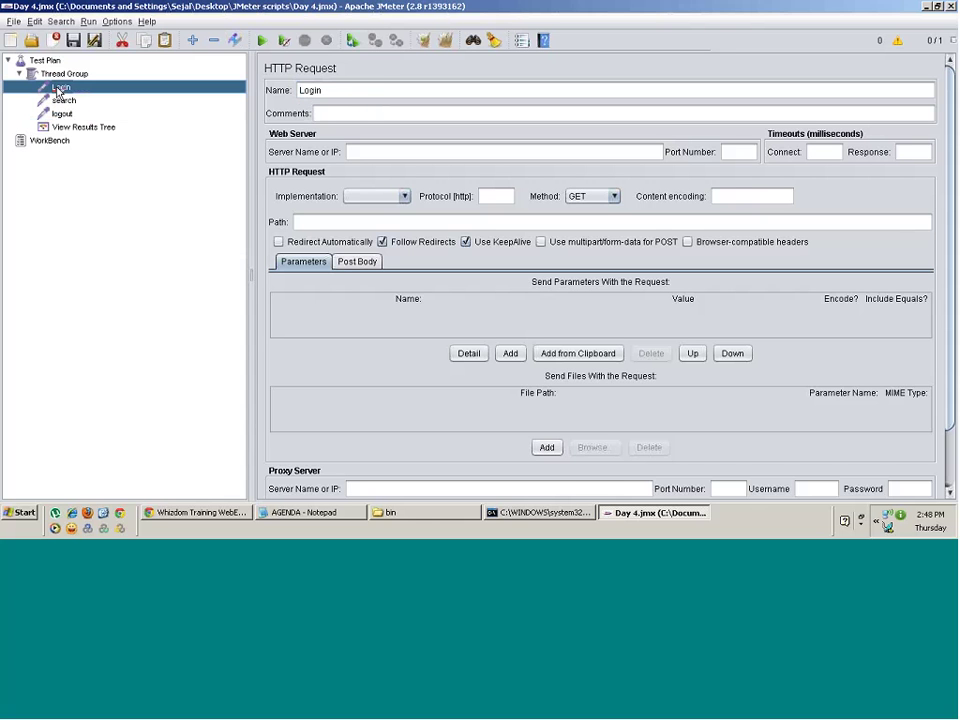
pyautogui.click(360, 110)
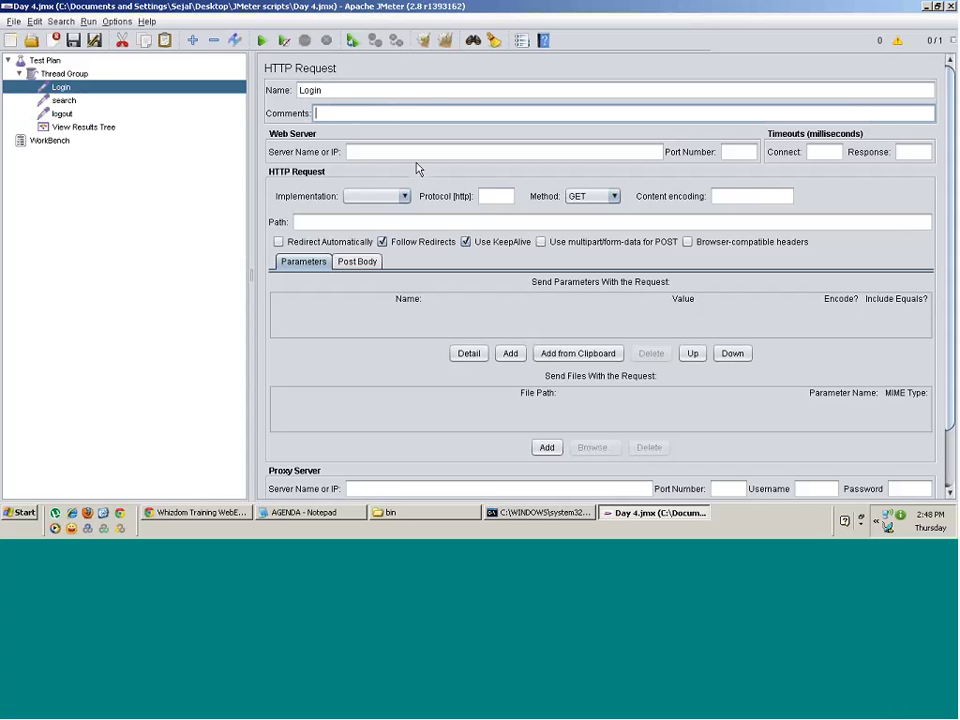
pyautogui.click(370, 152)
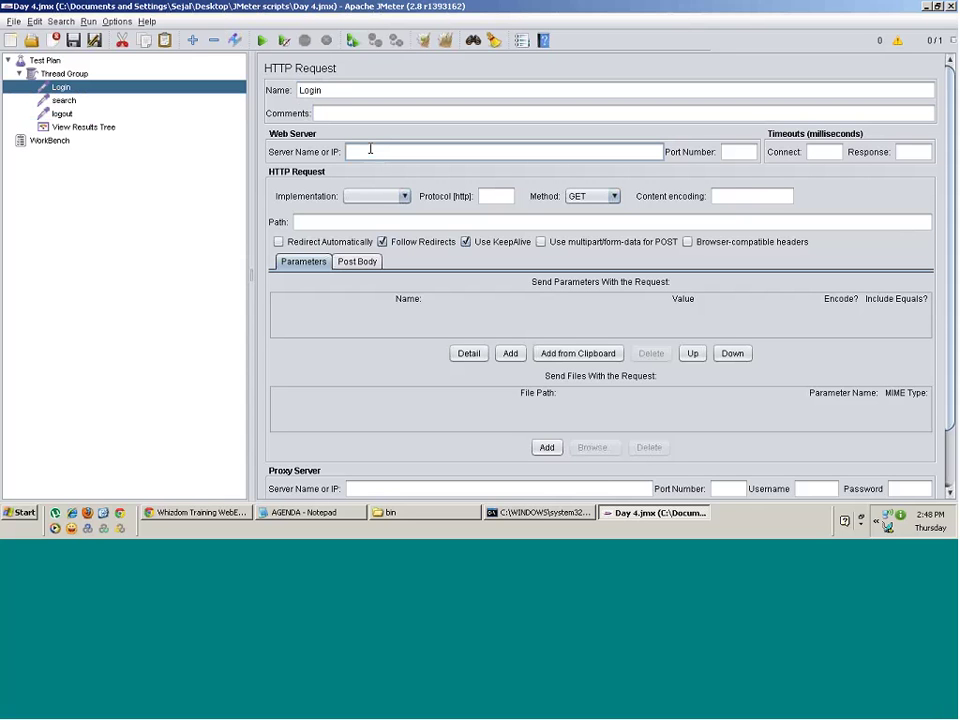
pyautogui.write('google.com')
# - Edit the Login request's Port Number and timeout fields
pyautogui.click(743, 152)
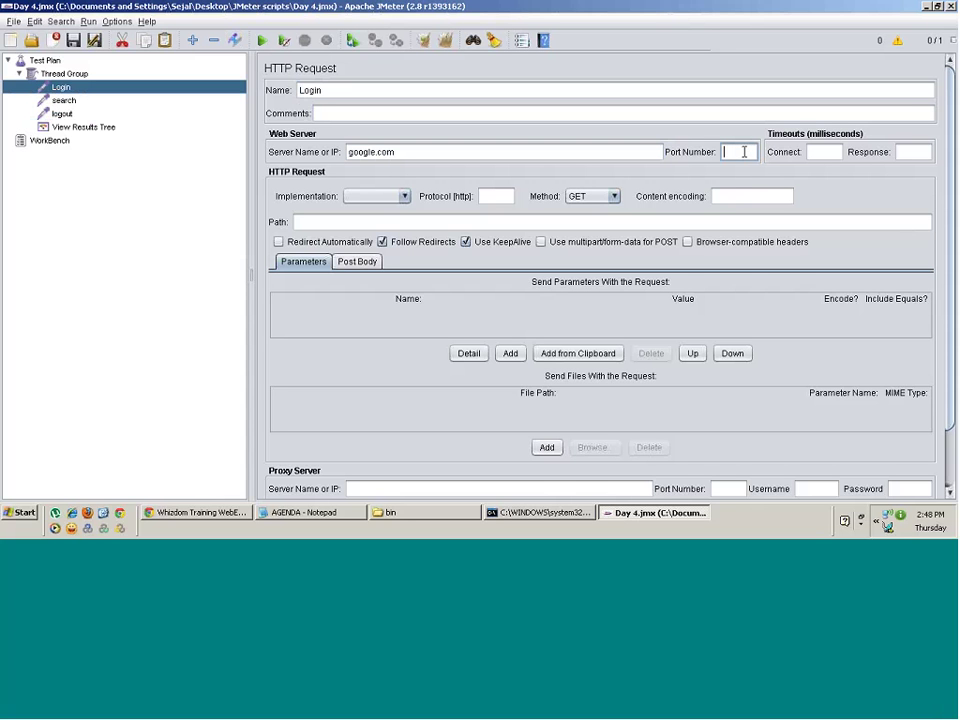
pyautogui.write('80')
pyautogui.press('BackSpace')
pyautogui.press('BackSpace')
pyautogui.click(902, 151)
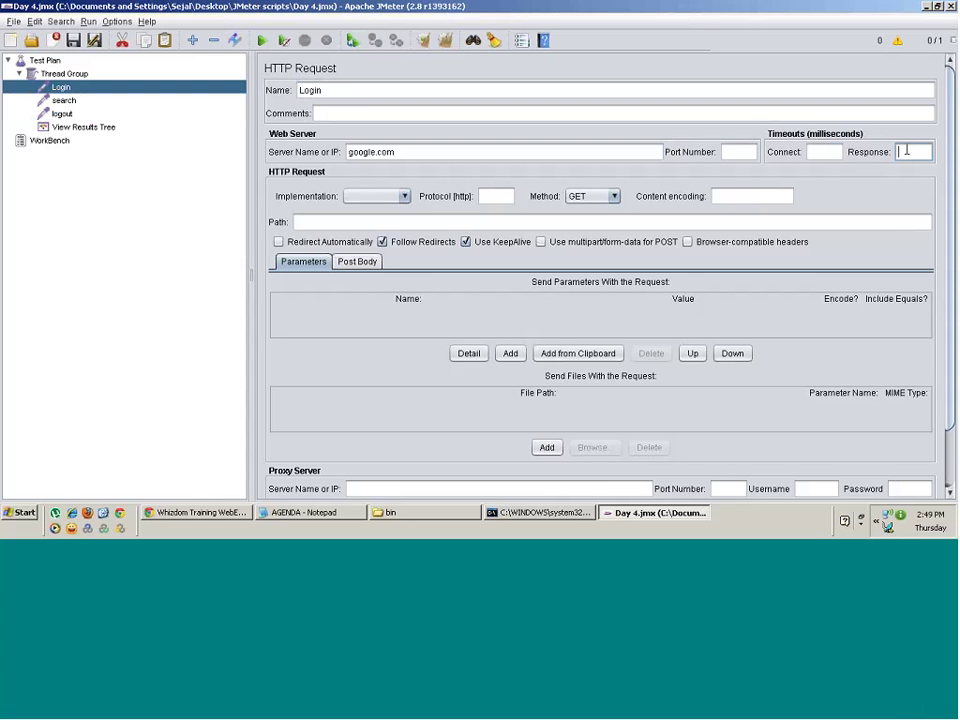
pyautogui.click(821, 152)
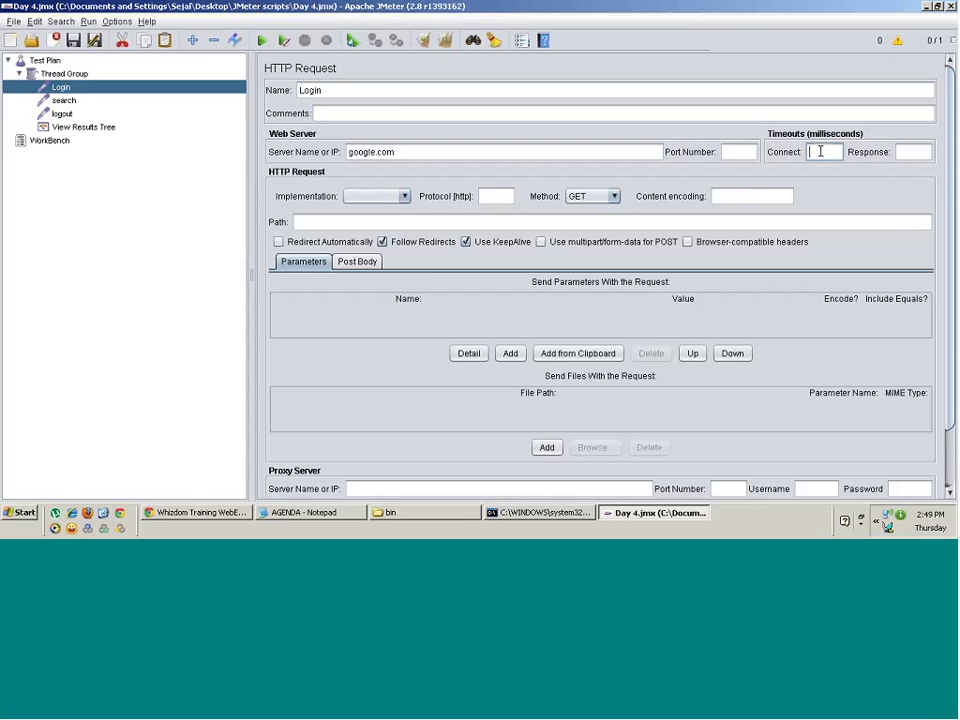
pyautogui.click(900, 152)
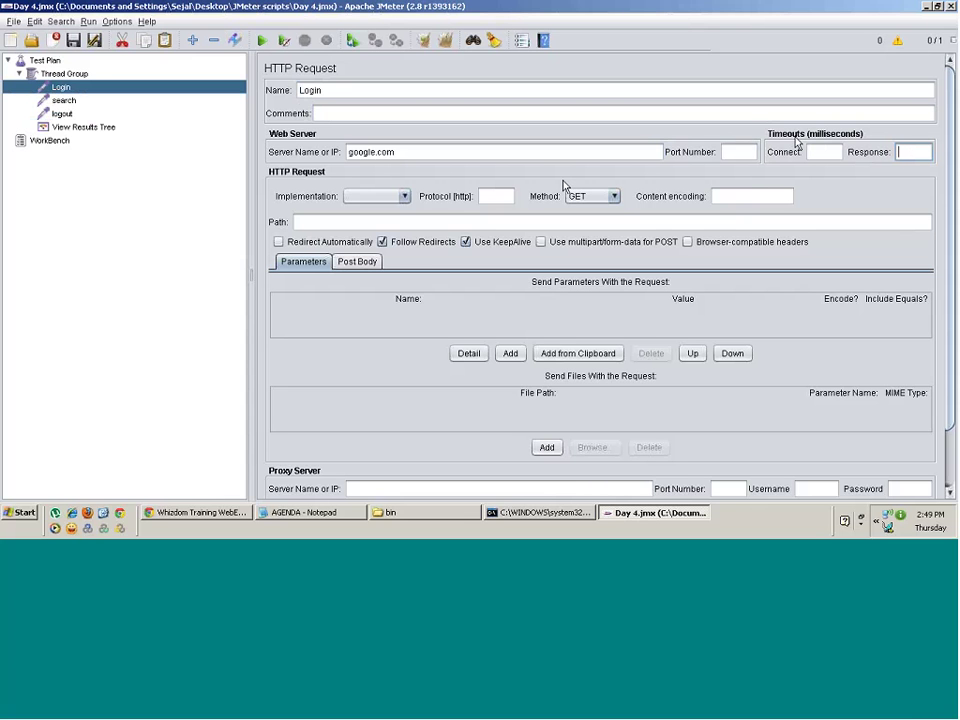
# - Set the Login request's Implementation to HttpClient4
pyautogui.click(404, 198)
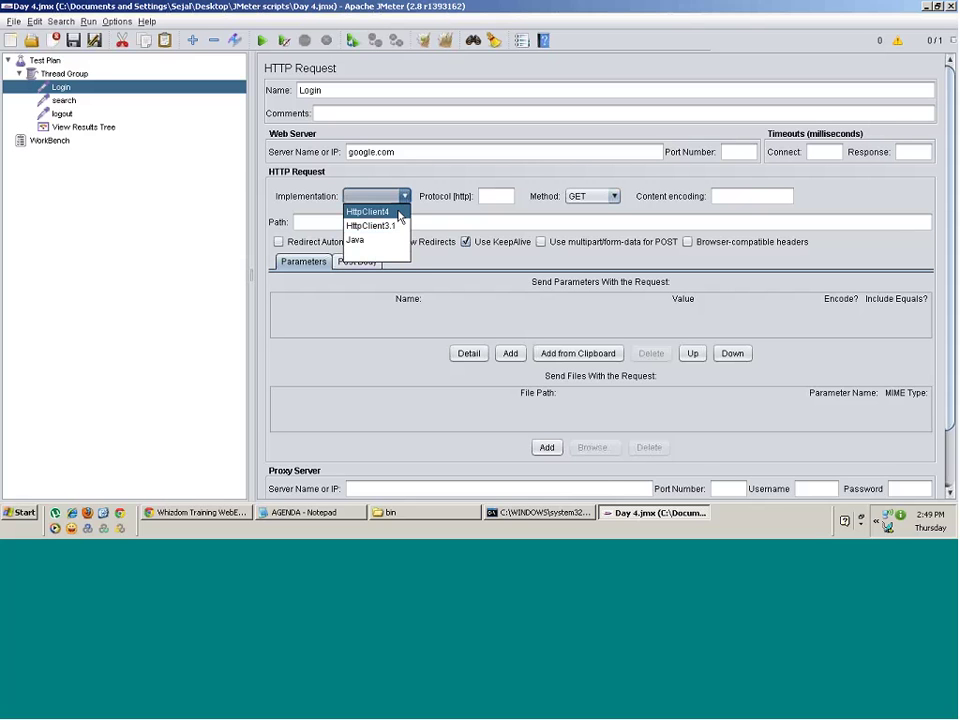
pyautogui.click(399, 213)
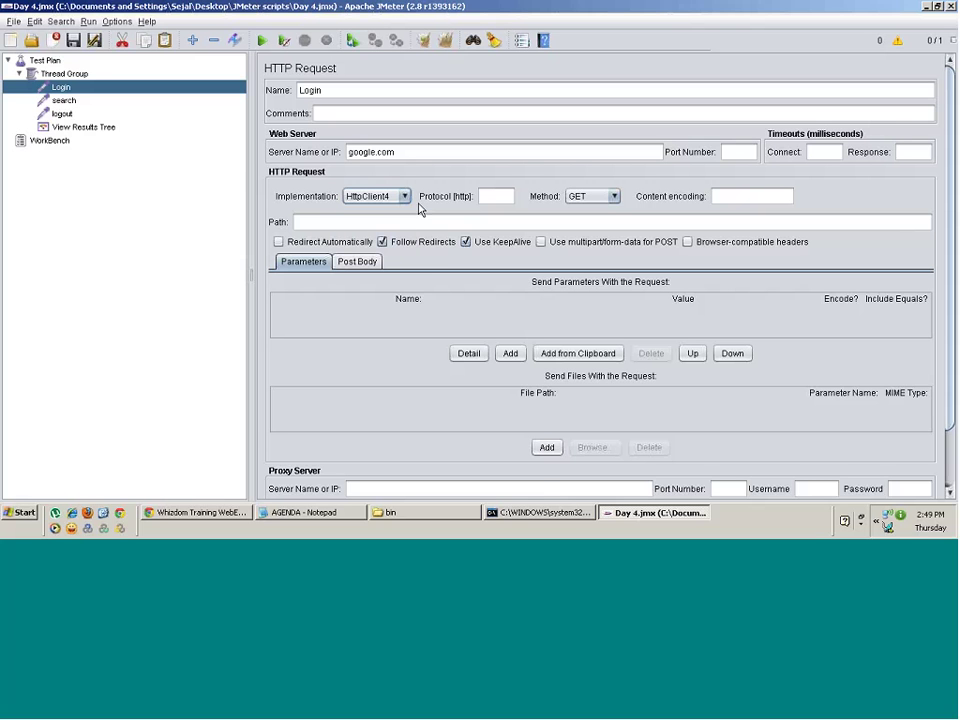
pyautogui.click(403, 197)
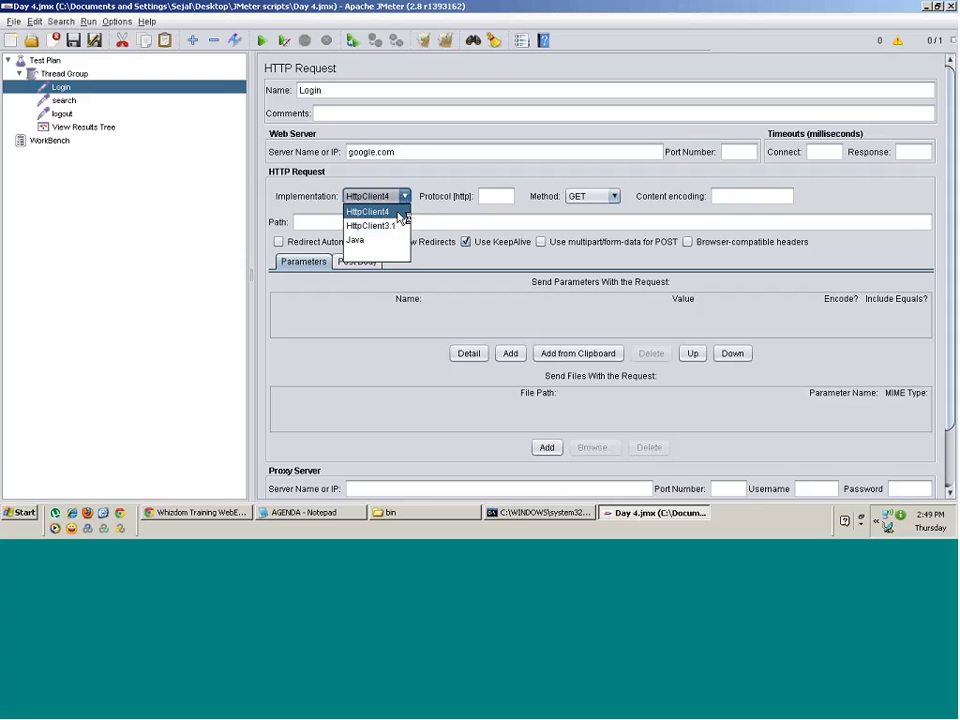
pyautogui.click(400, 212)
# - Try POST as the request method, then set the method back to GET
pyautogui.click(495, 195)
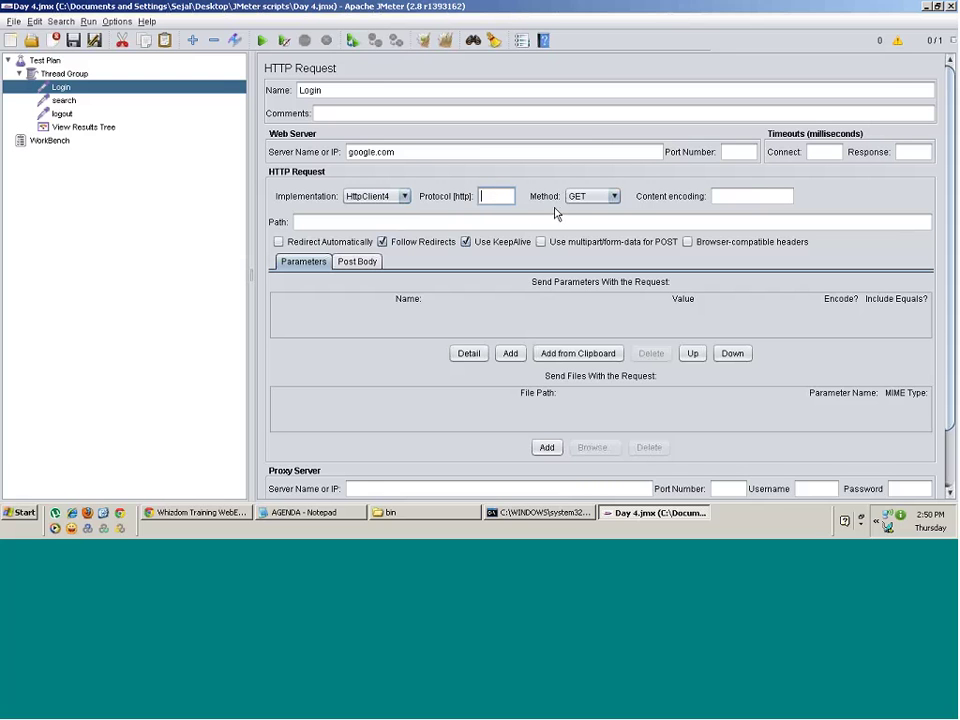
pyautogui.click(614, 197)
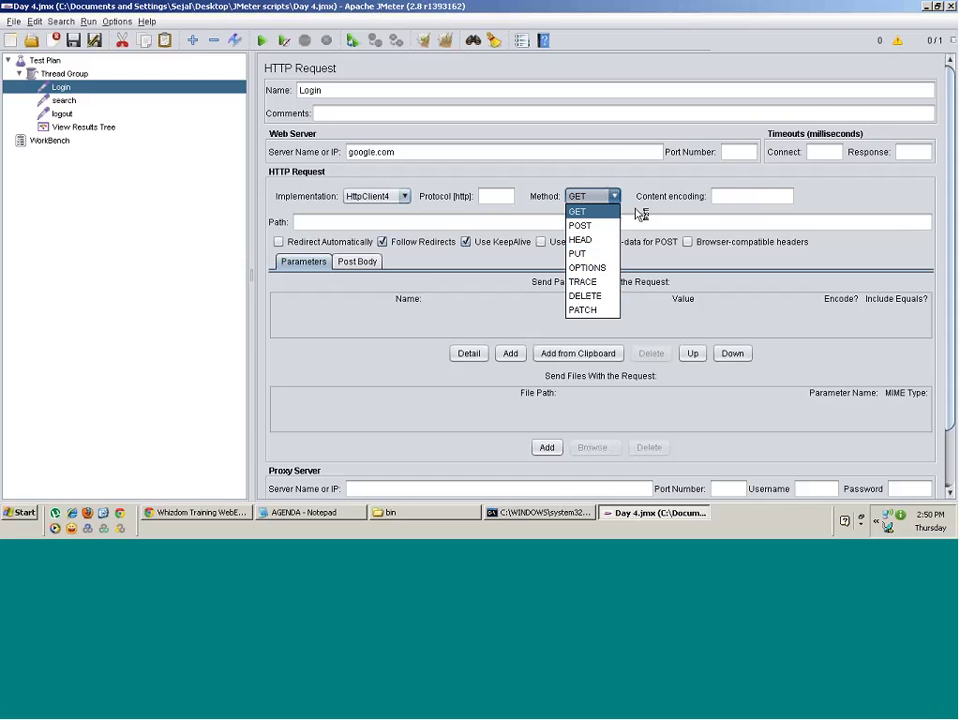
pyautogui.click(631, 209)
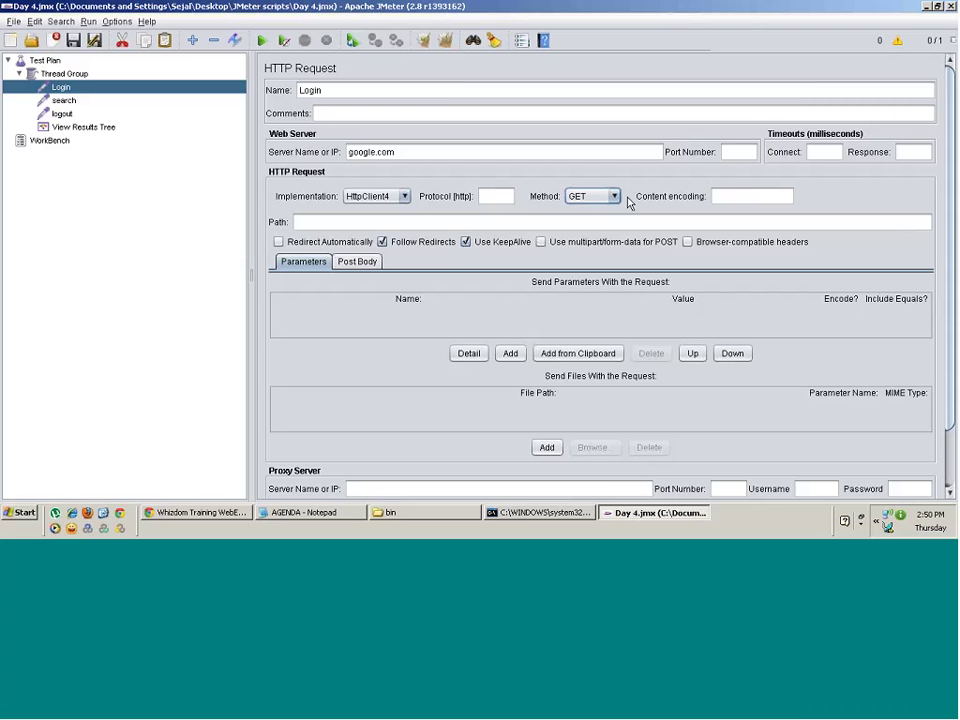
pyautogui.click(615, 197)
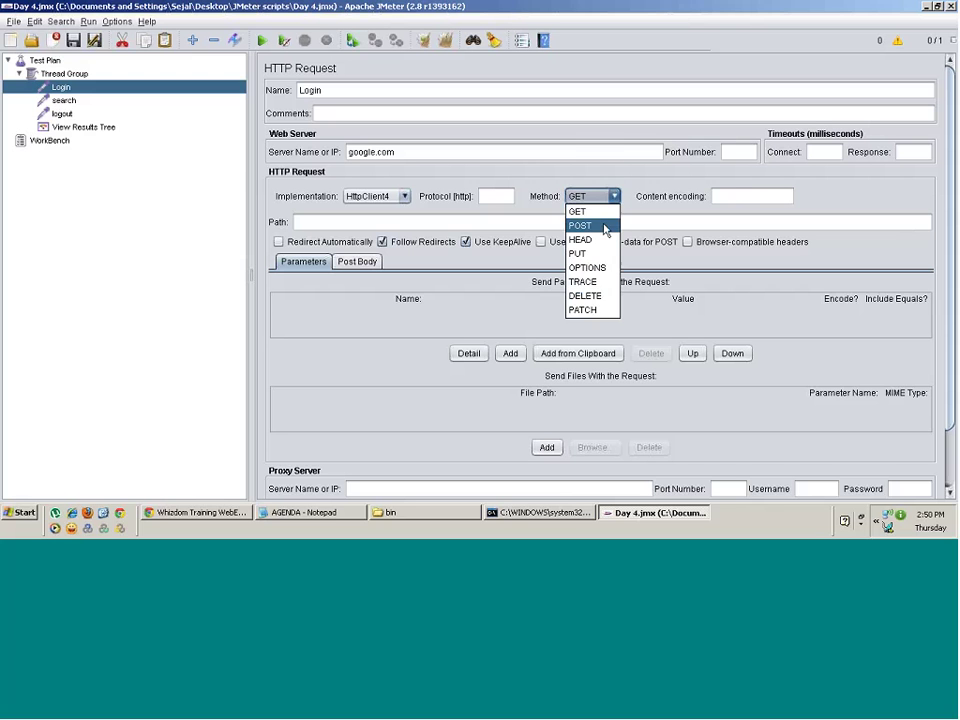
pyautogui.click(606, 229)
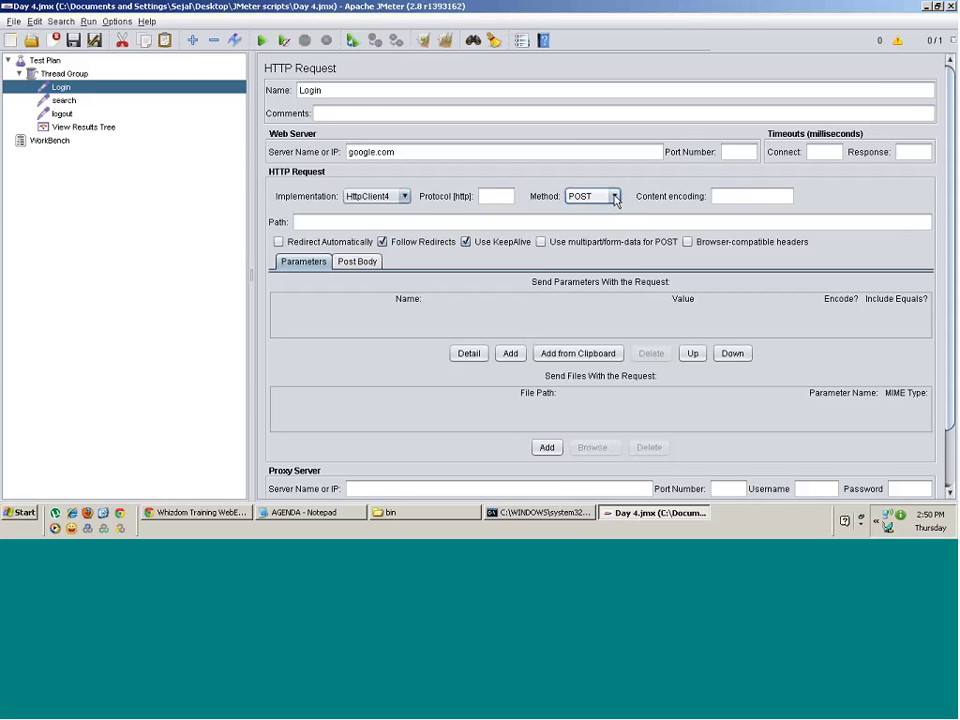
pyautogui.click(615, 198)
pyautogui.click(600, 211)
# - Show the Login request's empty Post Body, then click into the Content encoding and Path fields
pyautogui.click(359, 264)
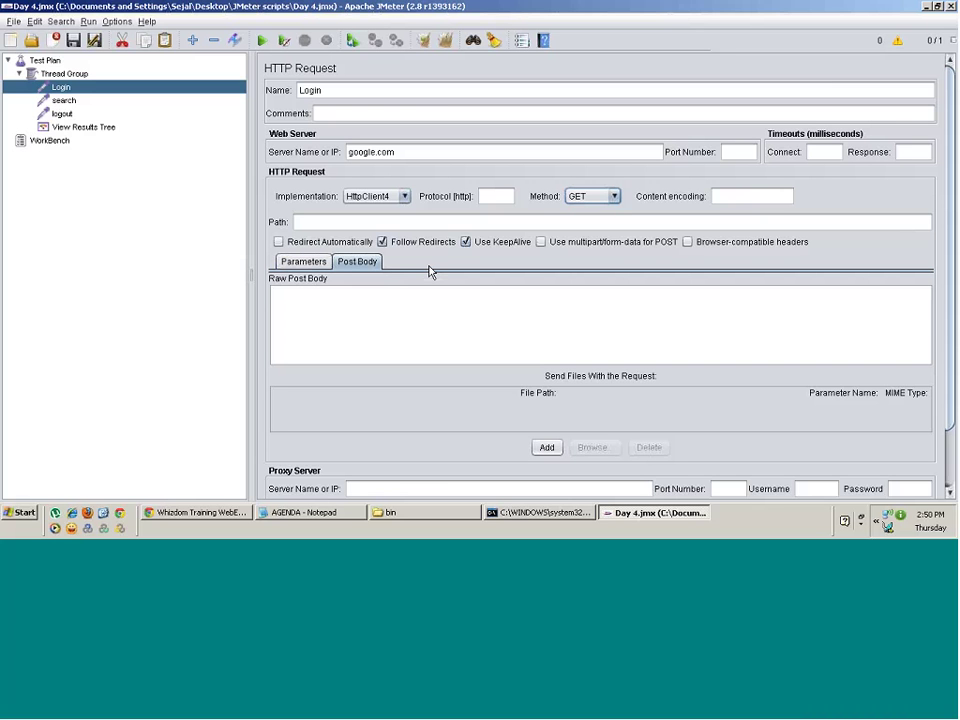
pyautogui.click(726, 197)
pyautogui.click(326, 223)
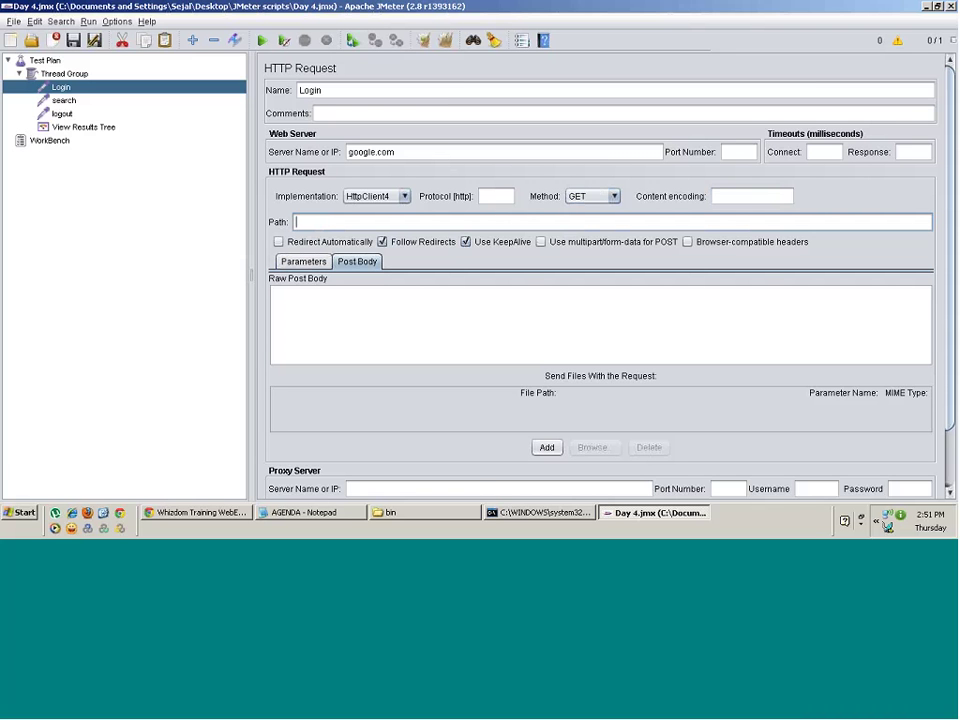
pyautogui.click(204, 513)
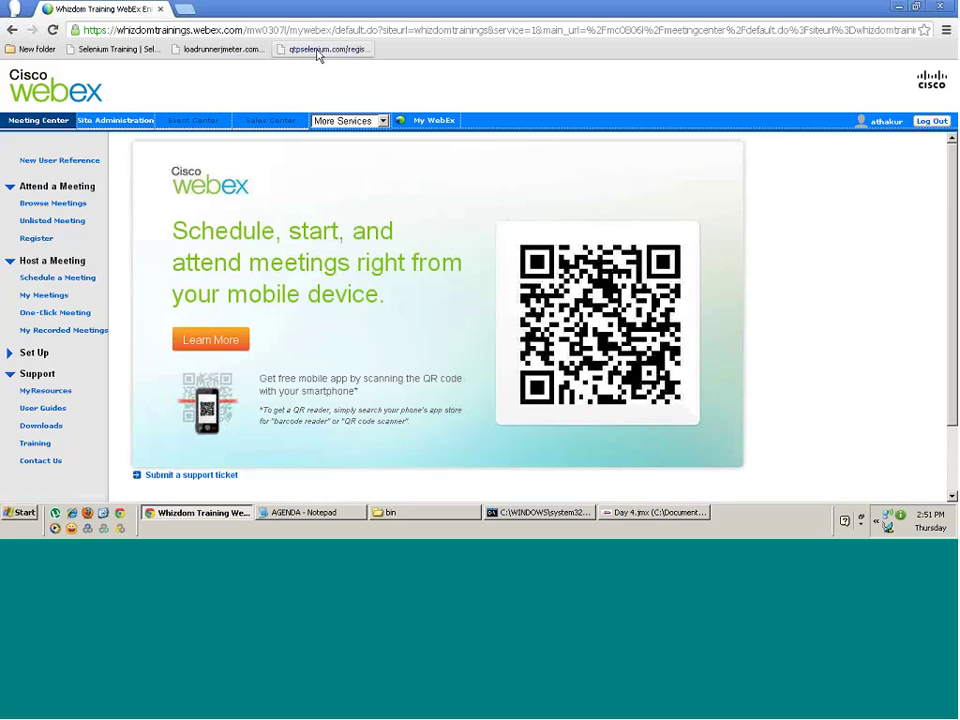
pyautogui.moveTo(243, 30); pyautogui.dragTo(212, 28)
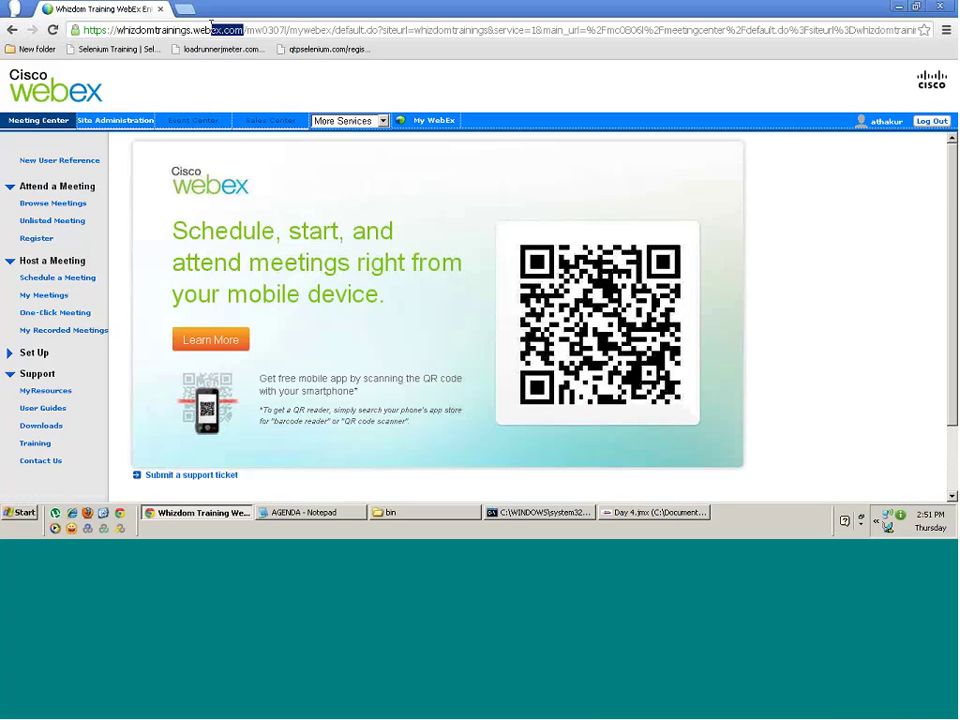
pyautogui.moveTo(212, 28); pyautogui.dragTo(117, 28)
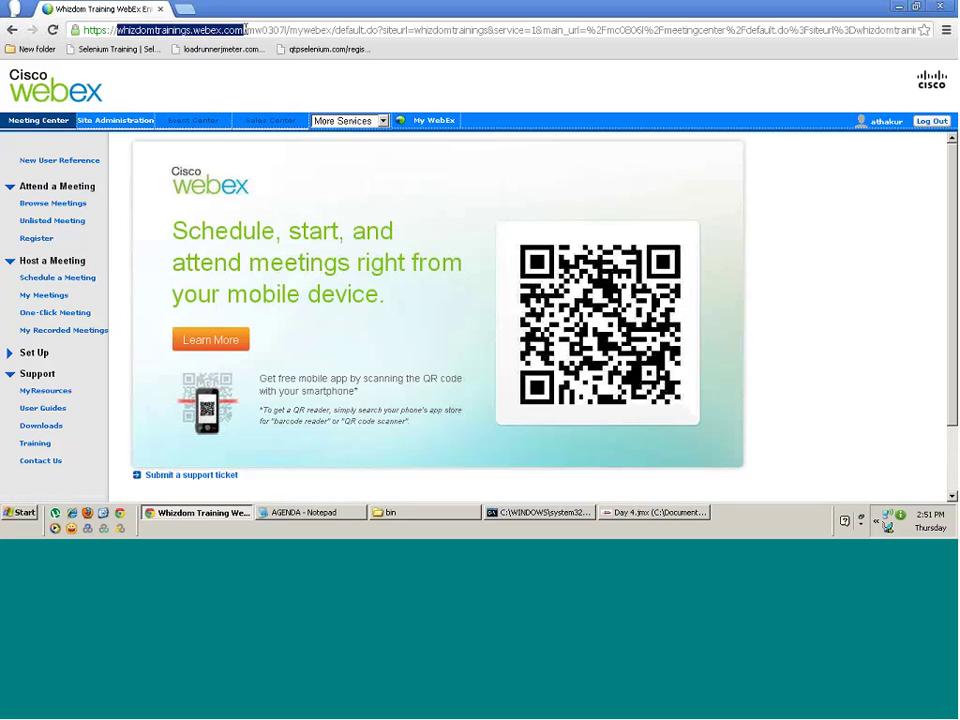
pyautogui.moveTo(245, 29); pyautogui.dragTo(277, 29)
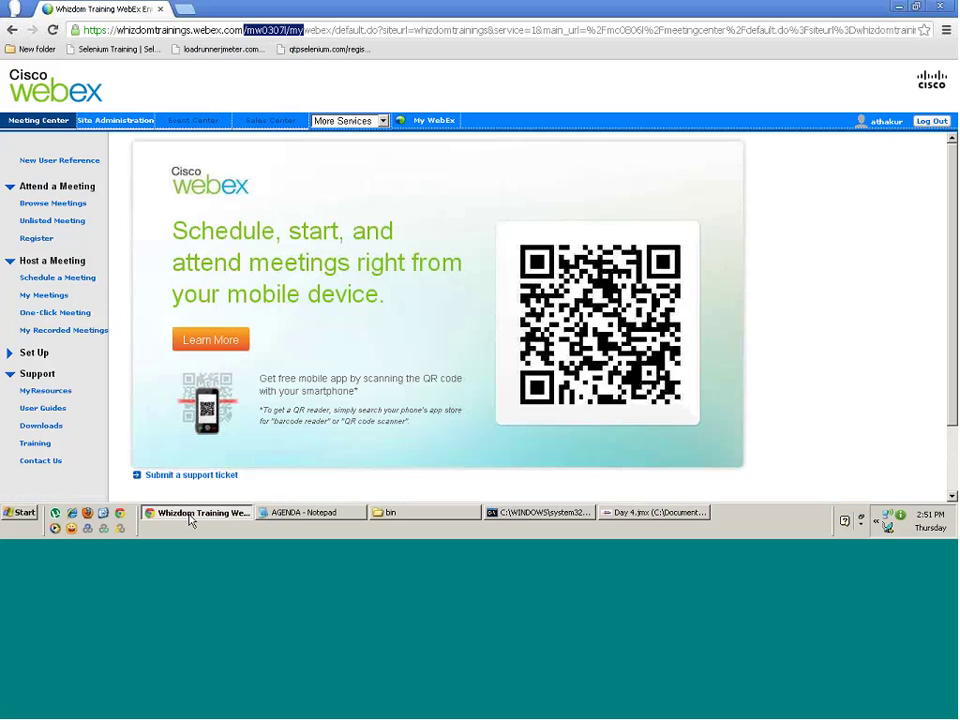
pyautogui.click(655, 512)
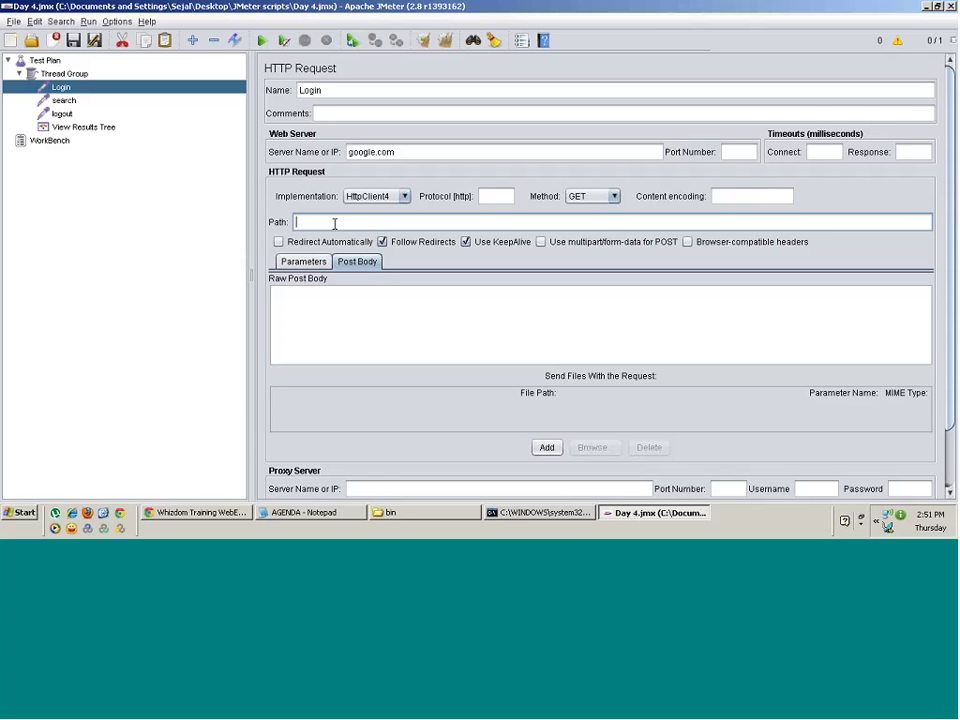
# - Set the Login request's Path to /
pyautogui.write('/')
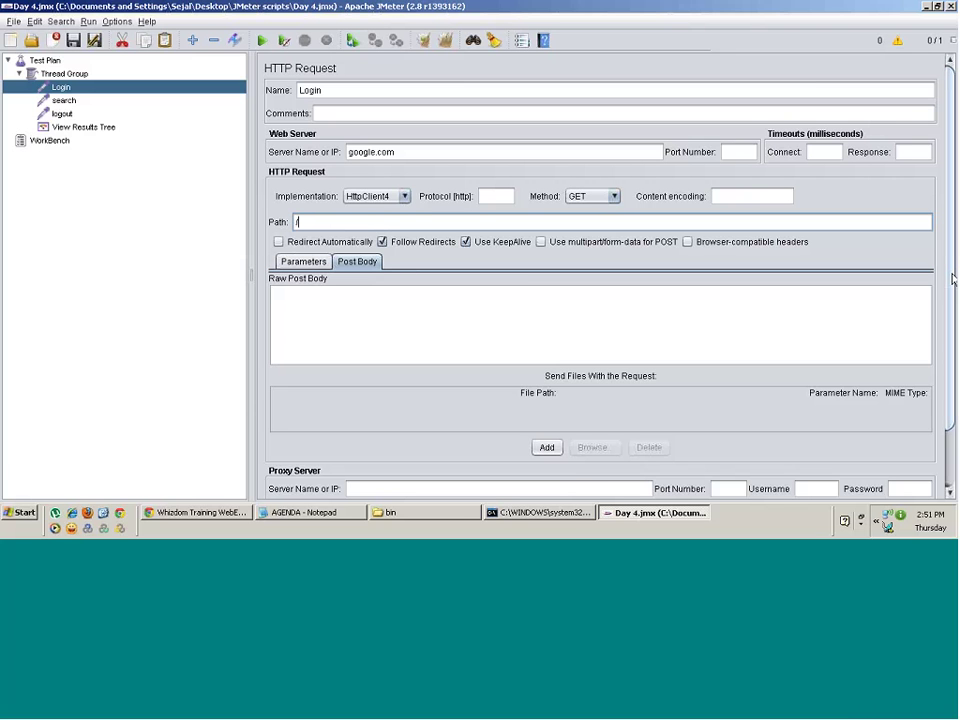
pyautogui.moveTo(952, 280); pyautogui.dragTo(953, 329)
pyautogui.scroll(-1, 602, 326)
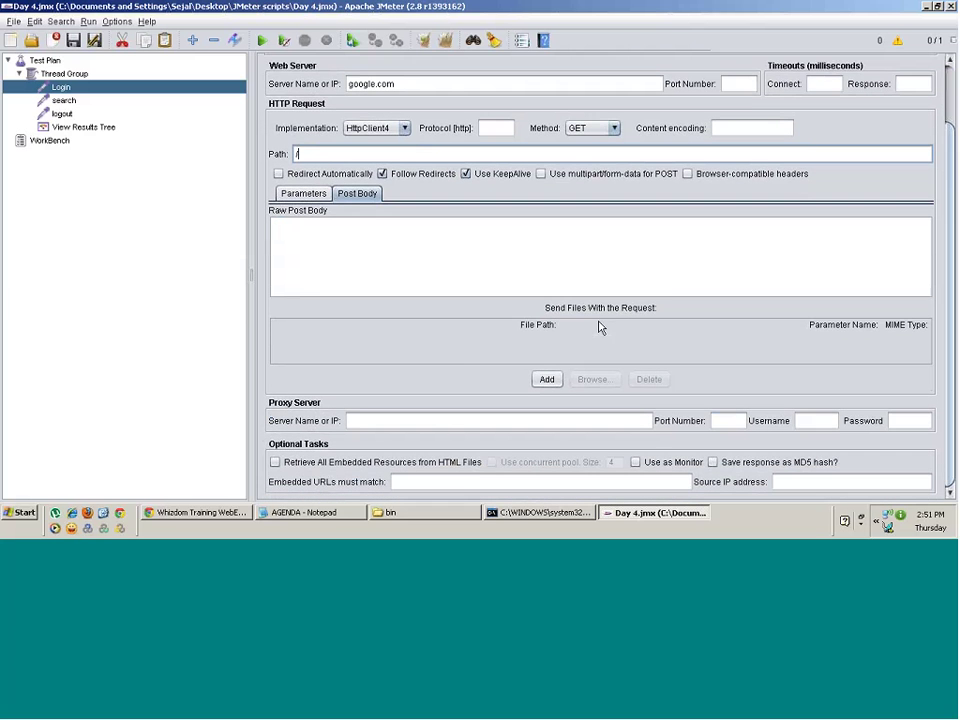
# - Add a Send Files entry, start typing c:/ as its path, then remove the entry
pyautogui.click(547, 380)
pyautogui.doubleClick(522, 337)
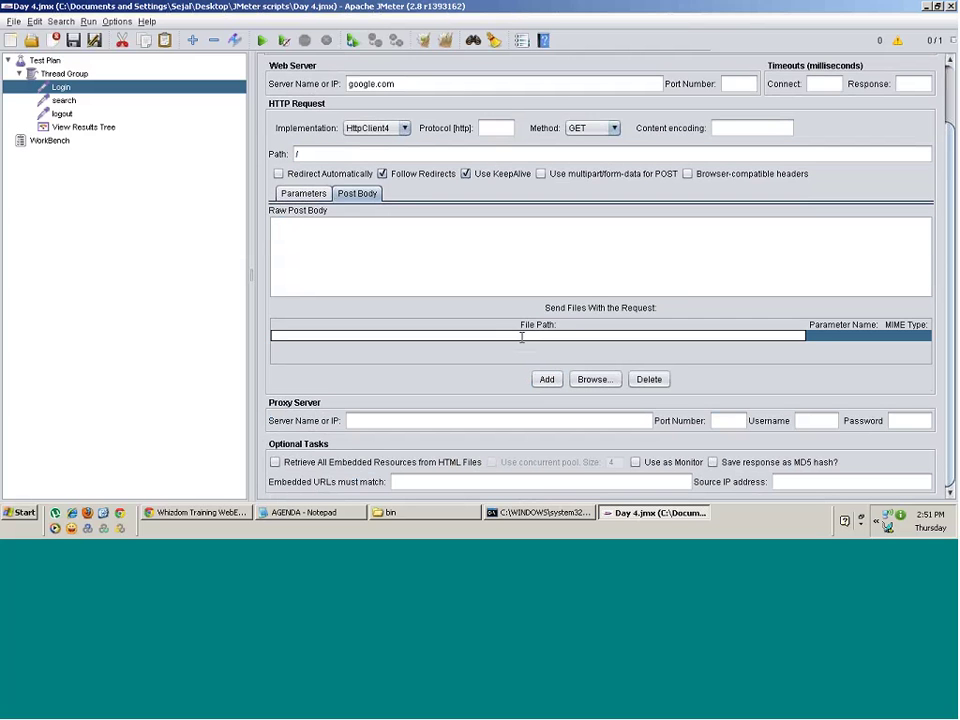
pyautogui.write('c:/')
pyautogui.press('BackSpace')
pyautogui.press('BackSpace')
pyautogui.press('BackSpace')
pyautogui.click(648, 380)
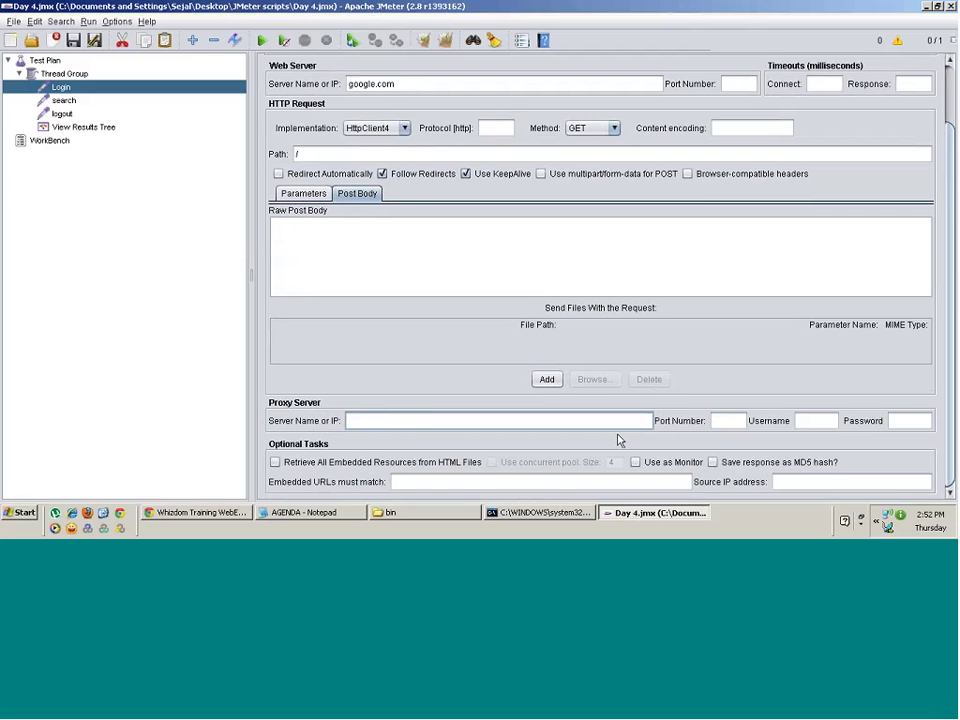
# - Click the proxy Username and Password fields, then enable Retrieve All Embedded Resources from HTML Files
pyautogui.click(820, 420)
pyautogui.click(892, 420)
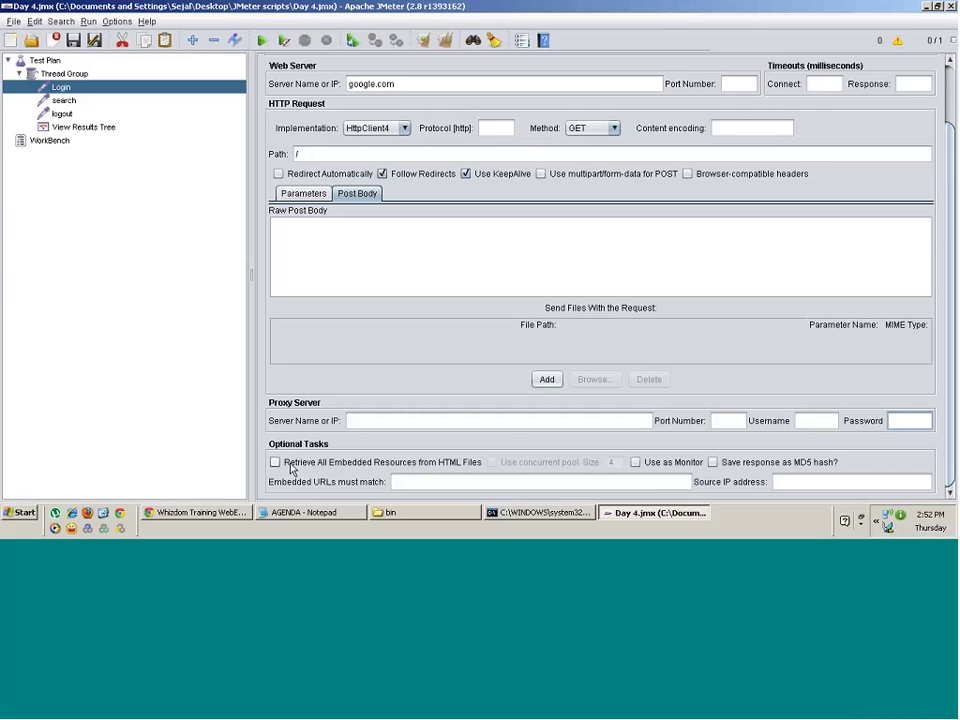
pyautogui.click(276, 463)
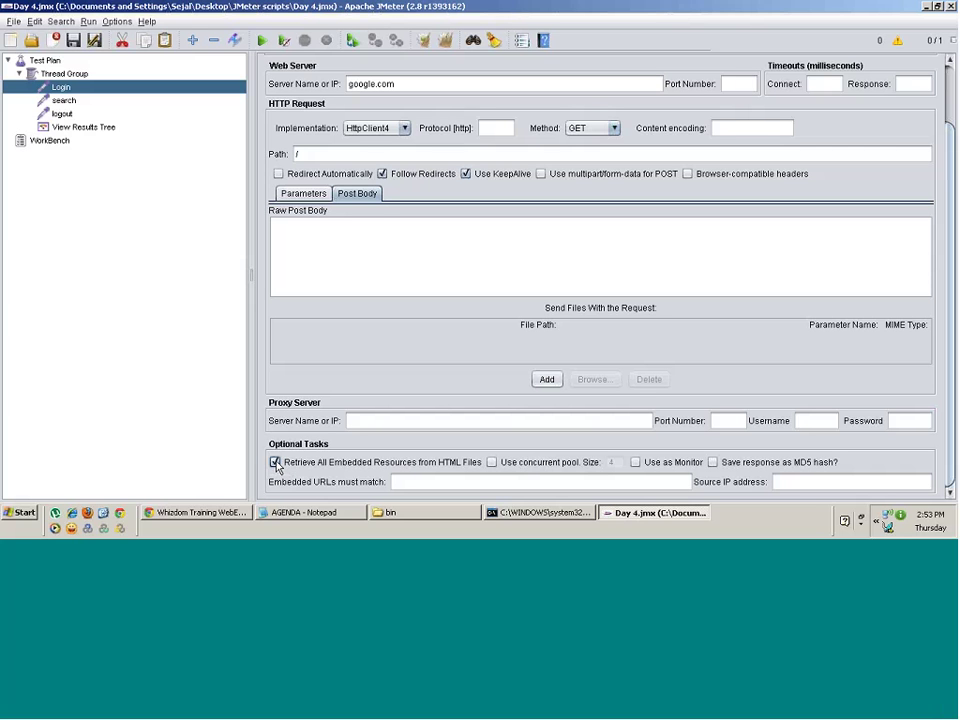
# - Toggle Retrieve All Embedded Resources off and on several times, leaving it enabled
pyautogui.click(275, 462)
pyautogui.click(275, 463)
pyautogui.click(275, 462)
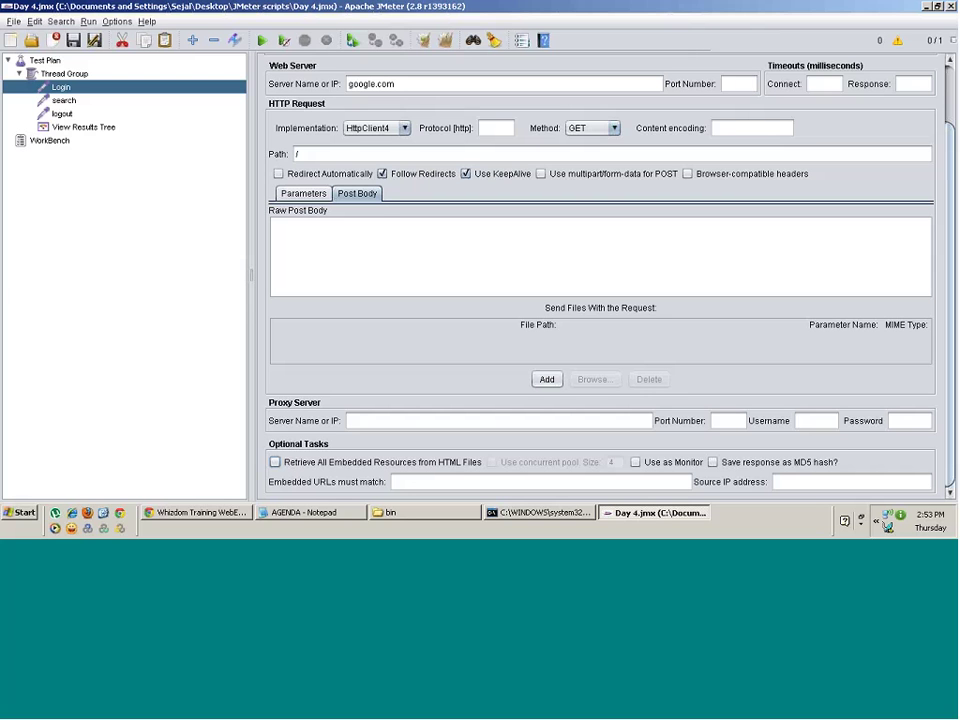
pyautogui.click(761, 41)
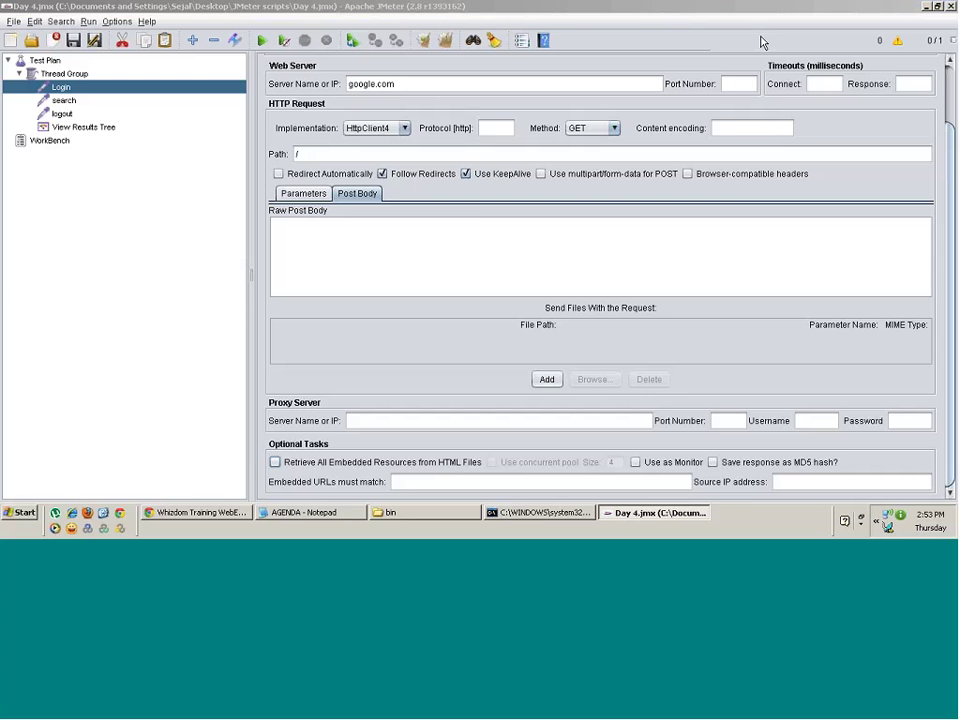
pyautogui.click(275, 463)
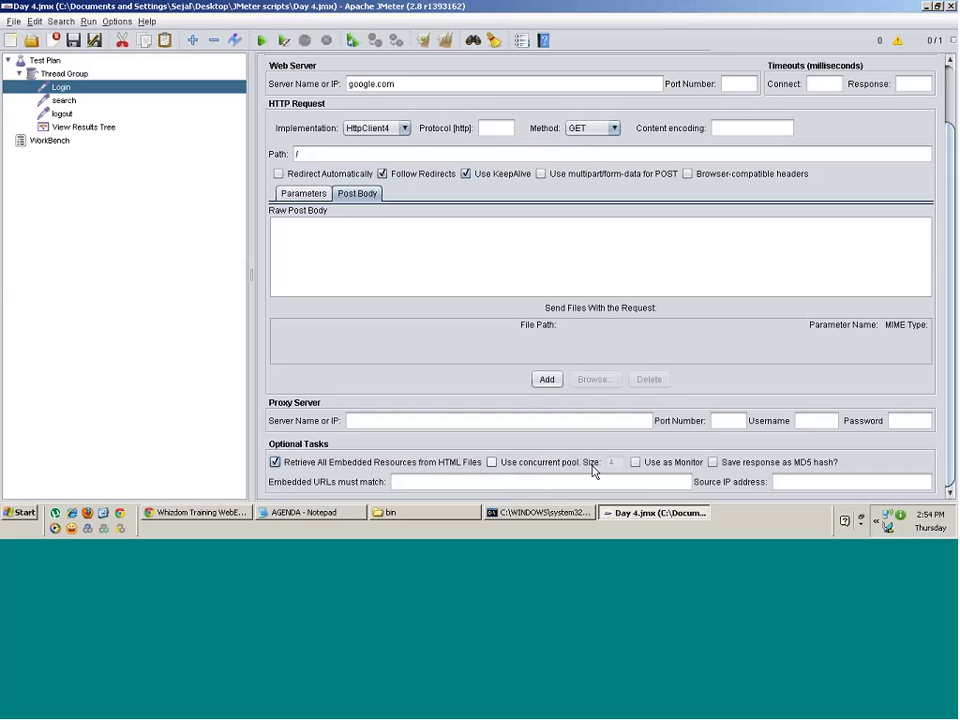
pyautogui.click(275, 462)
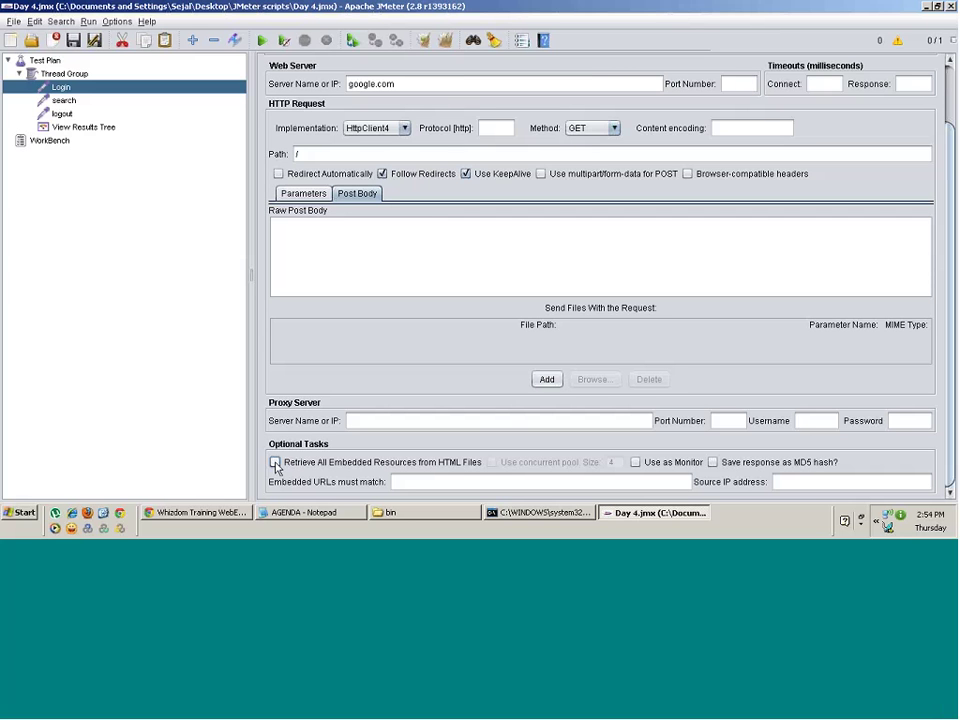
pyautogui.click(275, 463)
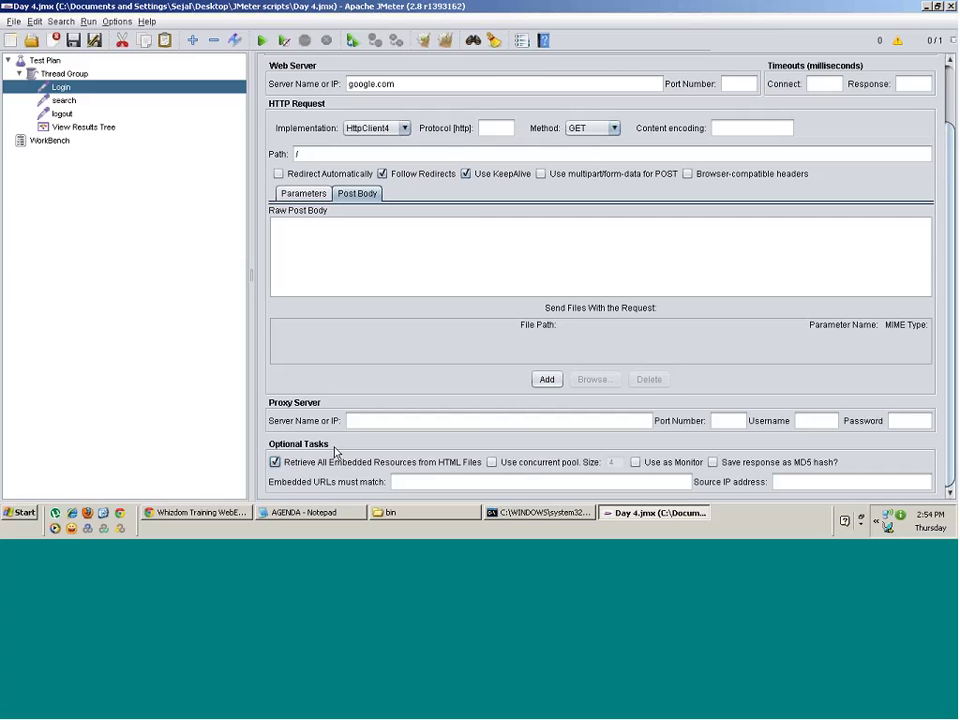
# - Enable Use concurrent pool and change the pool size from 4 to 5
pyautogui.click(491, 463)
pyautogui.doubleClick(620, 462)
pyautogui.write('5')
pyautogui.click(492, 463)
pyautogui.click(491, 463)
pyautogui.write('5')
# - Check the Thread Group's Number of Threads, then set Login's concurrent pool size to 4
pyautogui.click(64, 75)
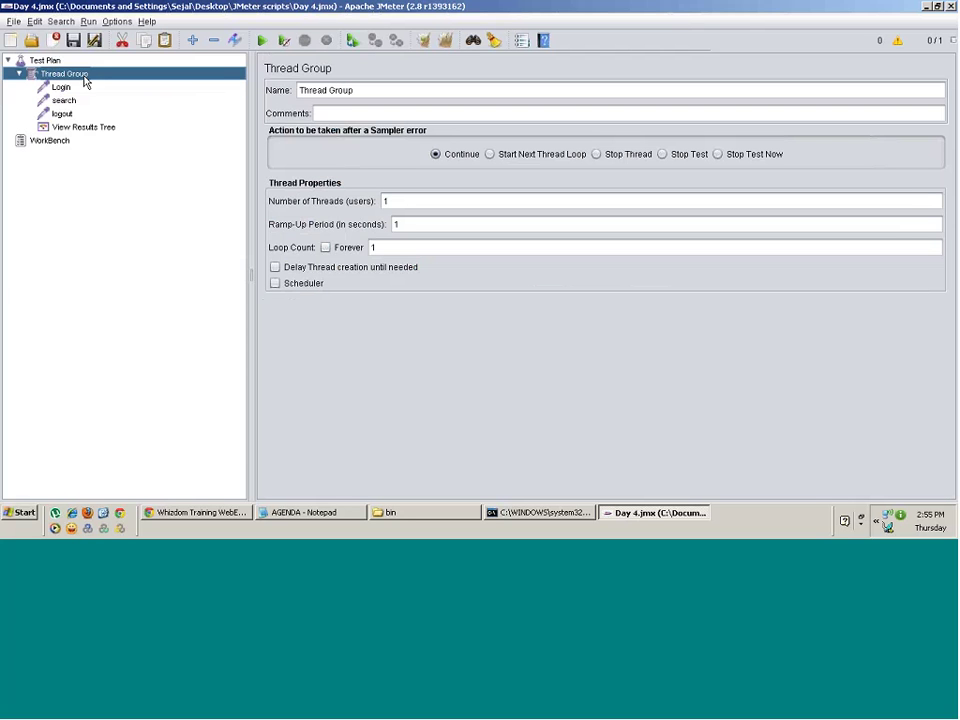
pyautogui.doubleClick(392, 199)
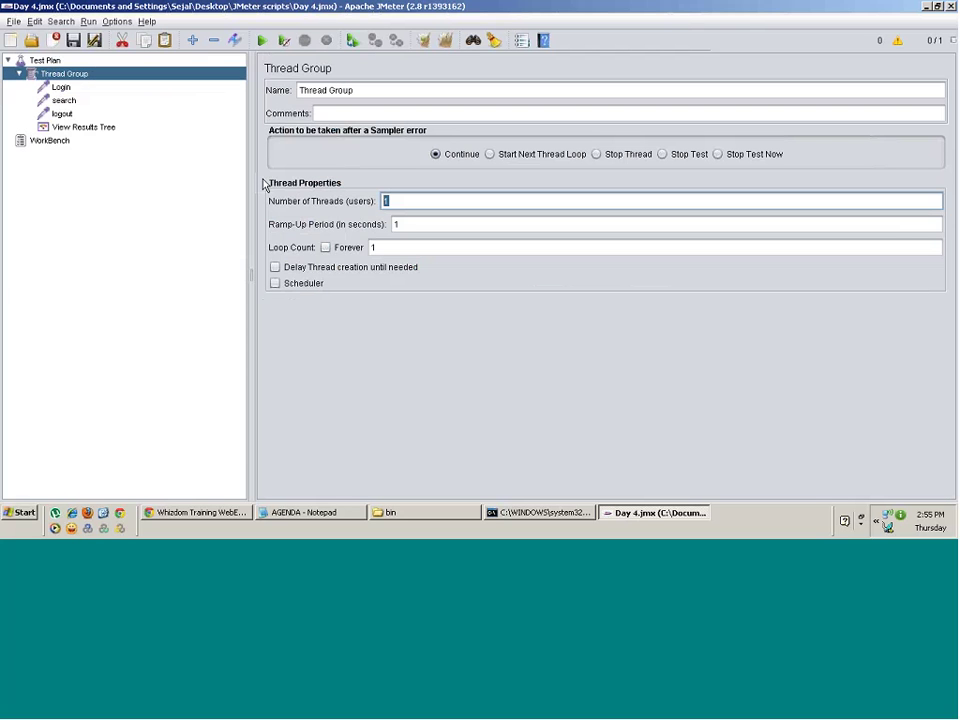
pyautogui.click(61, 88)
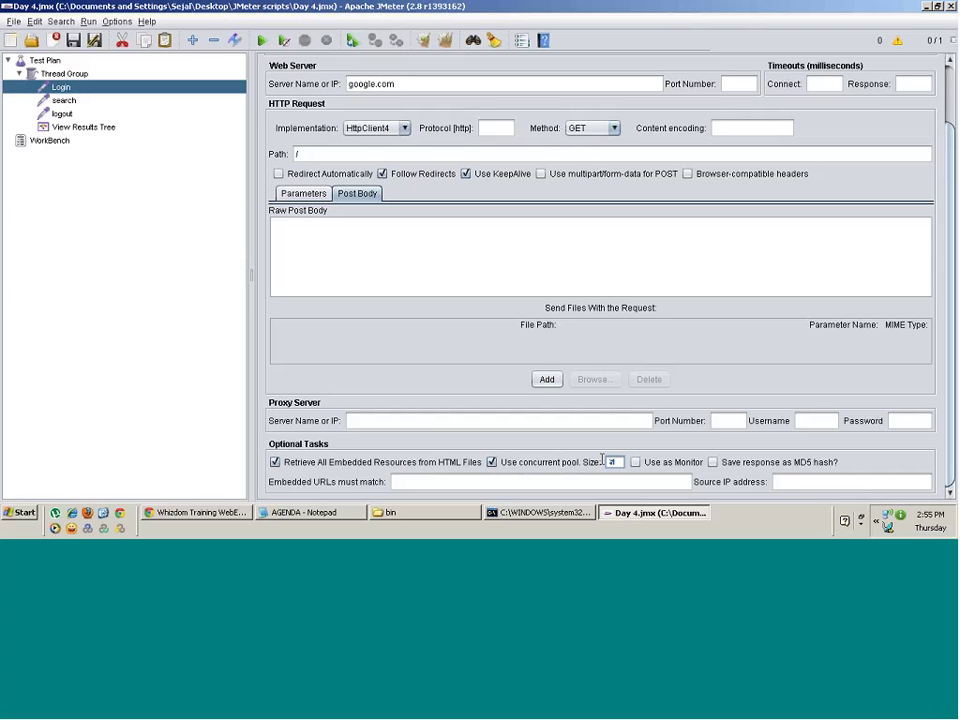
pyautogui.doubleClick(613, 462)
pyautogui.write('4')
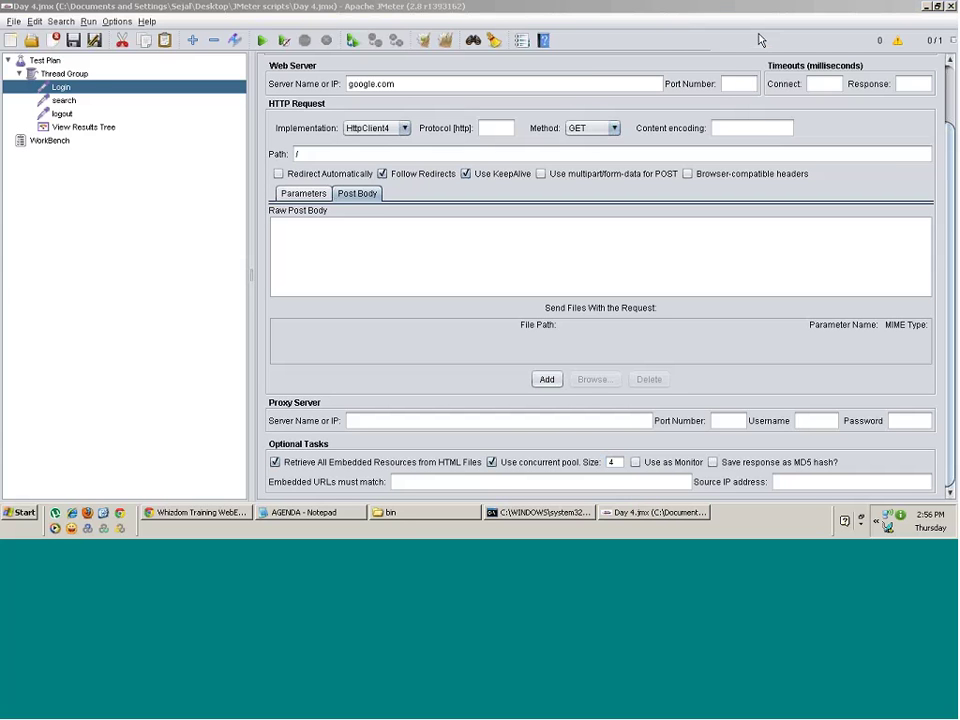
# - Delete the search and logout samplers, confirming each removal, then select Login
pyautogui.click(66, 101)
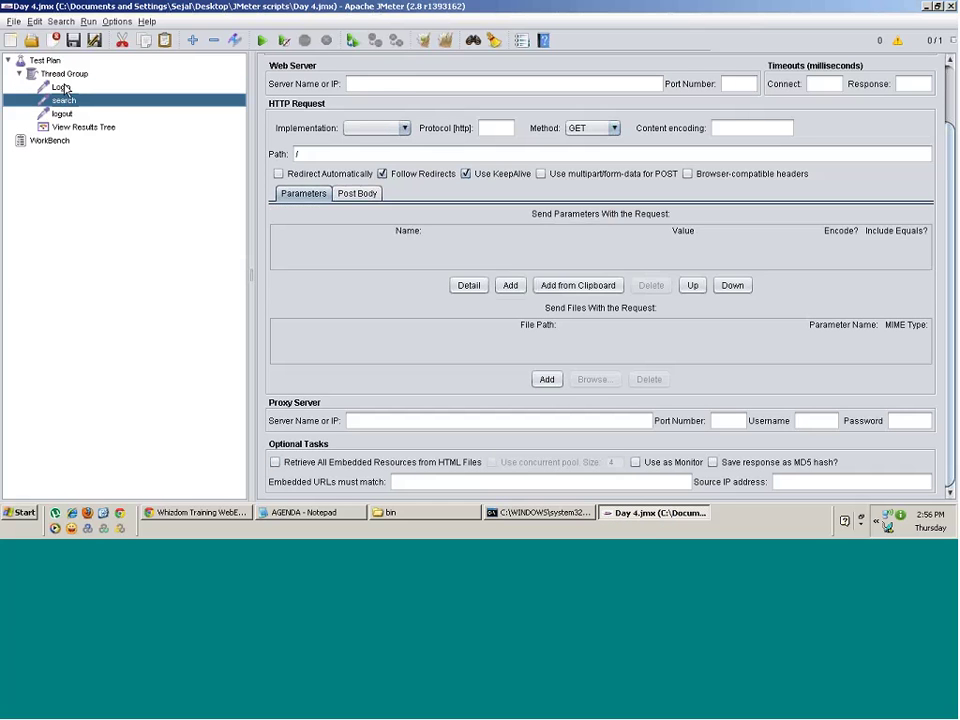
pyautogui.press('Up')
pyautogui.click(64, 102)
pyautogui.press('Delete')
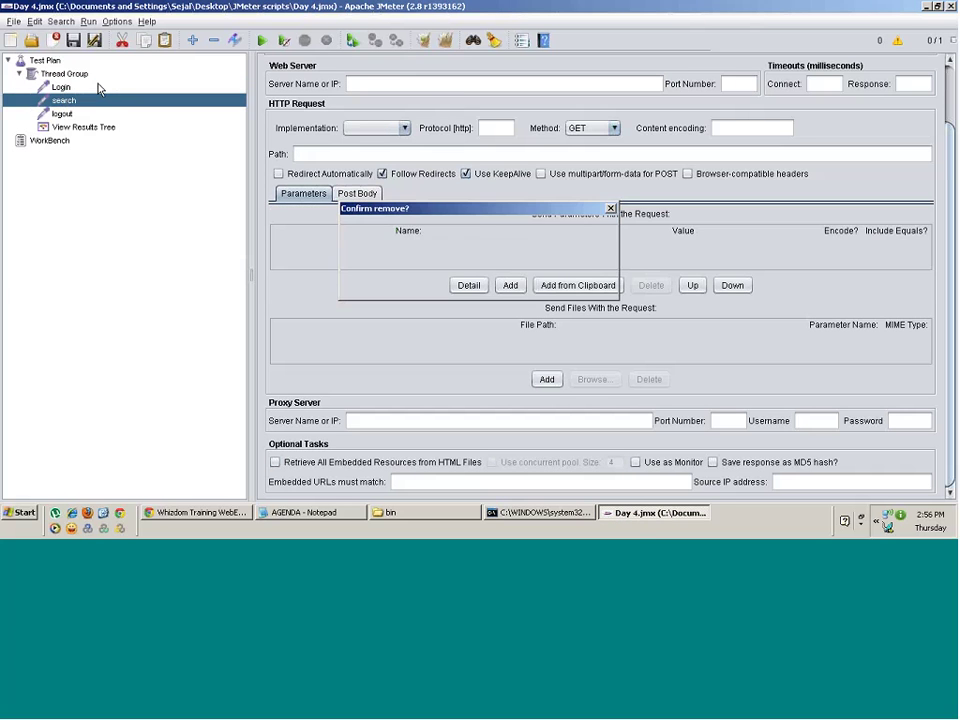
pyautogui.click(558, 280)
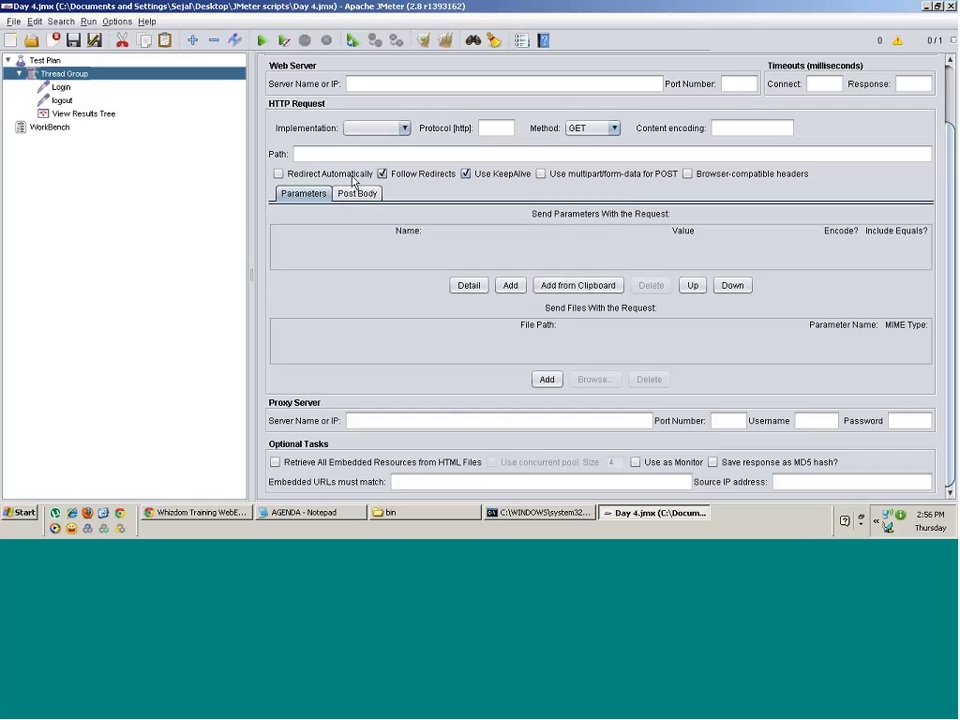
pyautogui.click(62, 101)
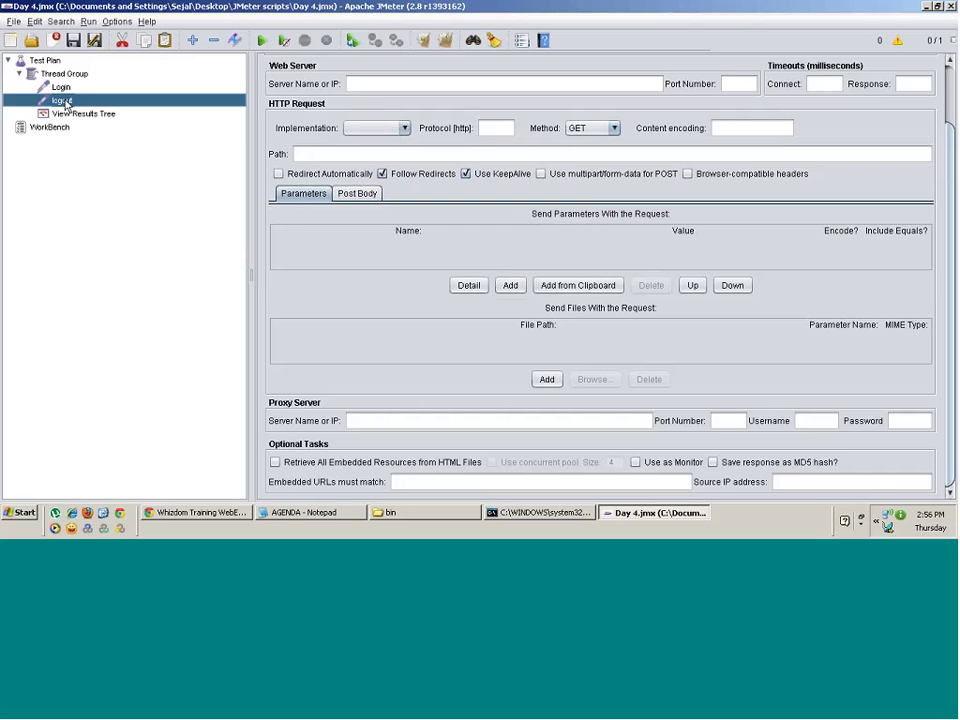
pyautogui.press('Delete')
pyautogui.press('Return')
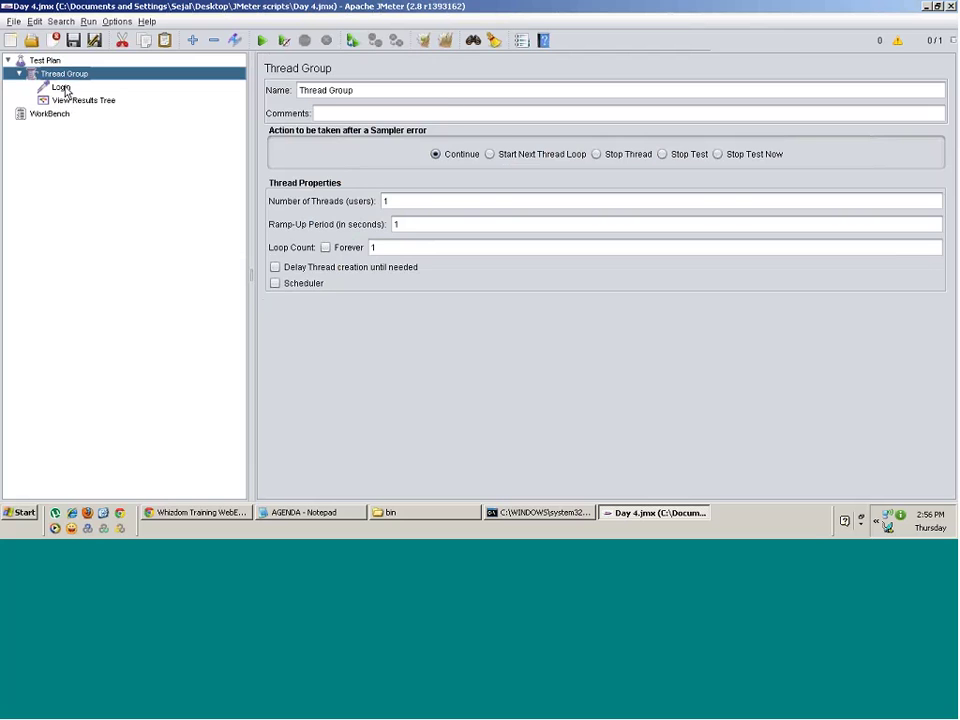
pyautogui.click(60, 88)
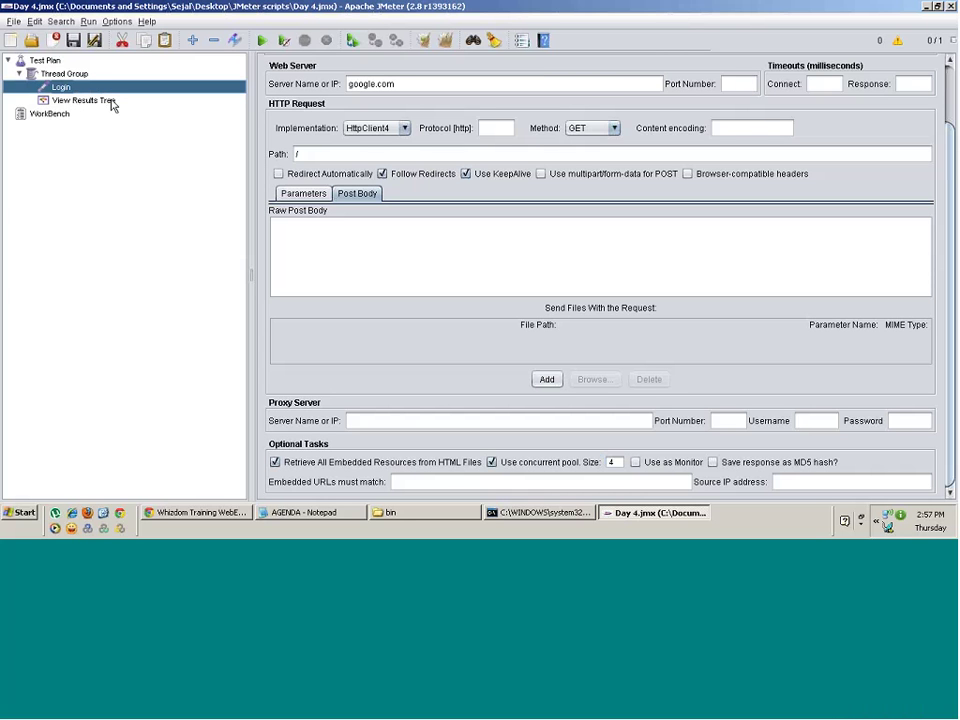
# - Add an HTTP Proxy Server to the WorkBench, then return to the Login sampler's settings
pyautogui.click(56, 118)
pyautogui.rightClick(56, 118)
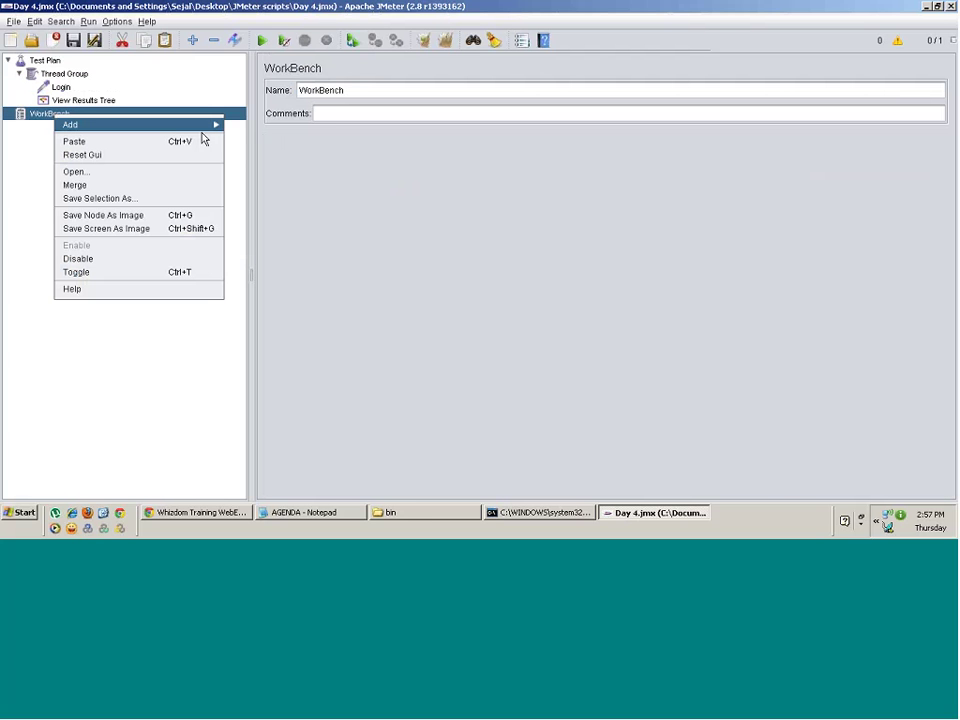
pyautogui.moveTo(222, 125)
pyautogui.moveTo(285, 130)
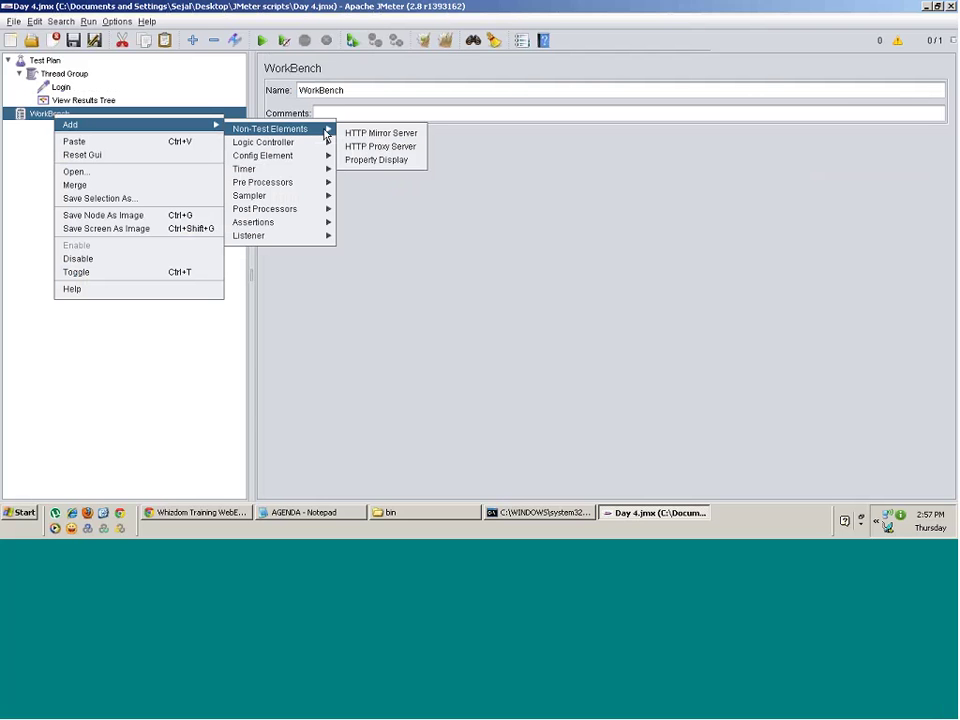
pyautogui.click(380, 146)
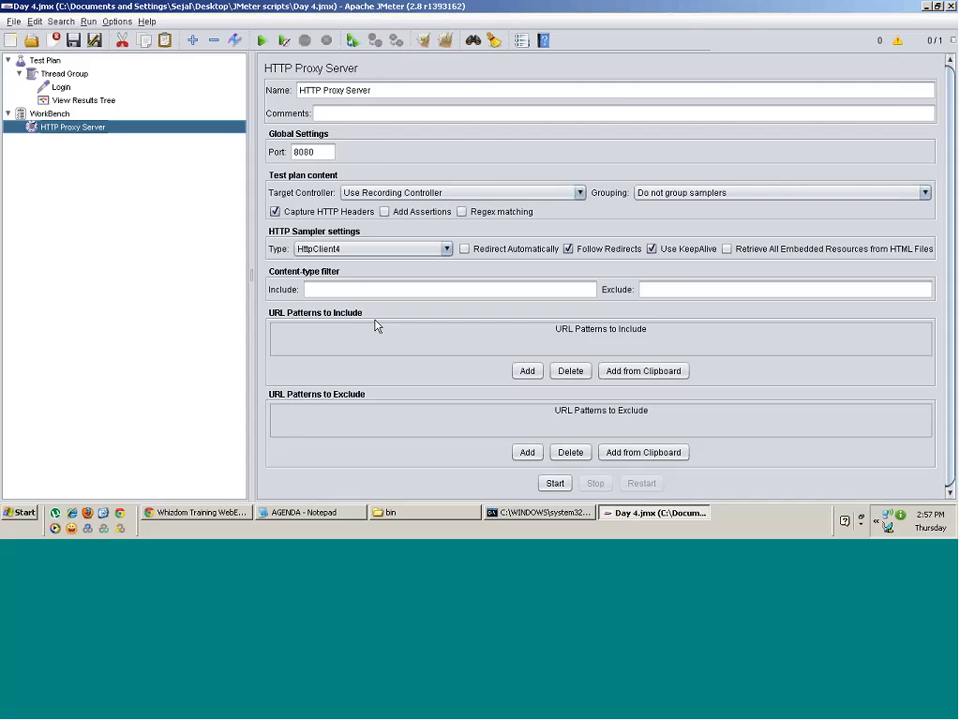
pyautogui.click(58, 87)
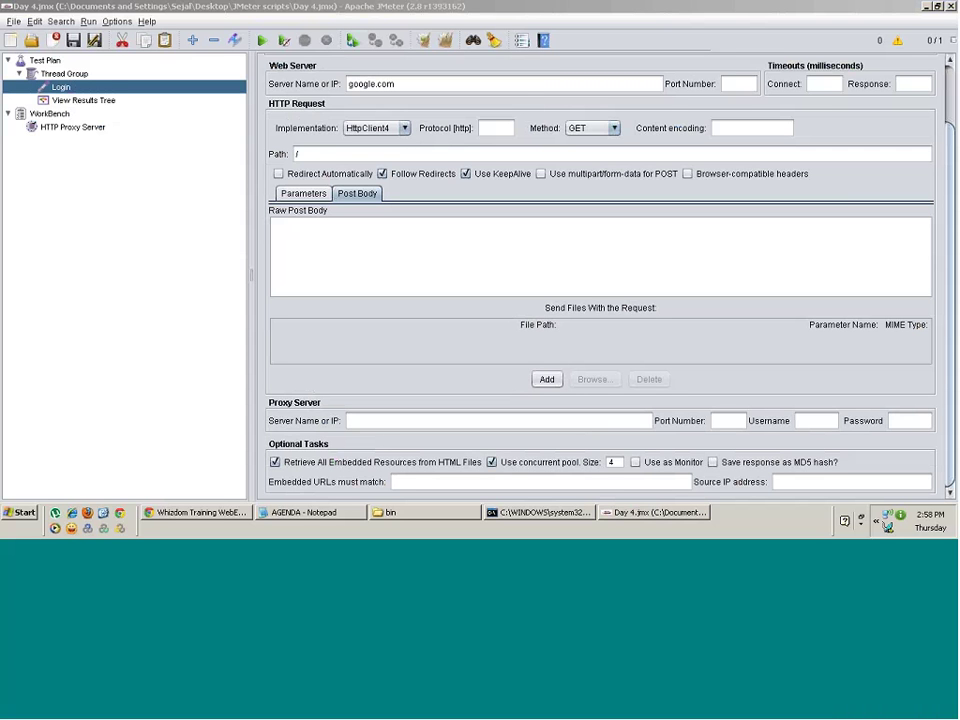
# - Add an FTP Request sampler to the Thread Group
pyautogui.rightClick(68, 76)
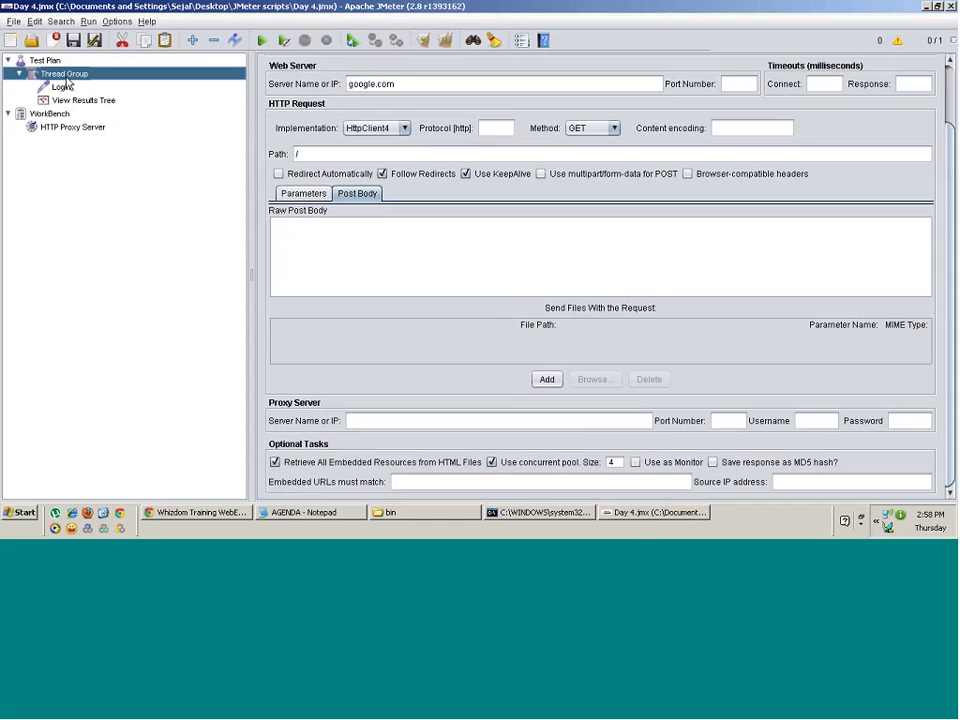
pyautogui.moveTo(150, 87)
pyautogui.moveTo(300, 145)
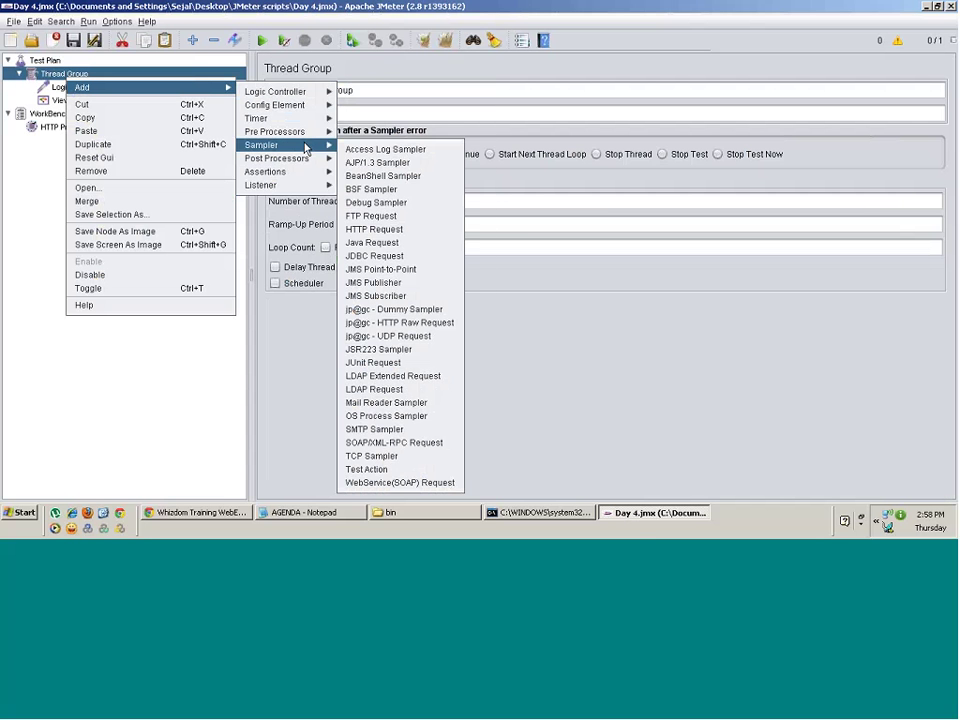
pyautogui.click(405, 217)
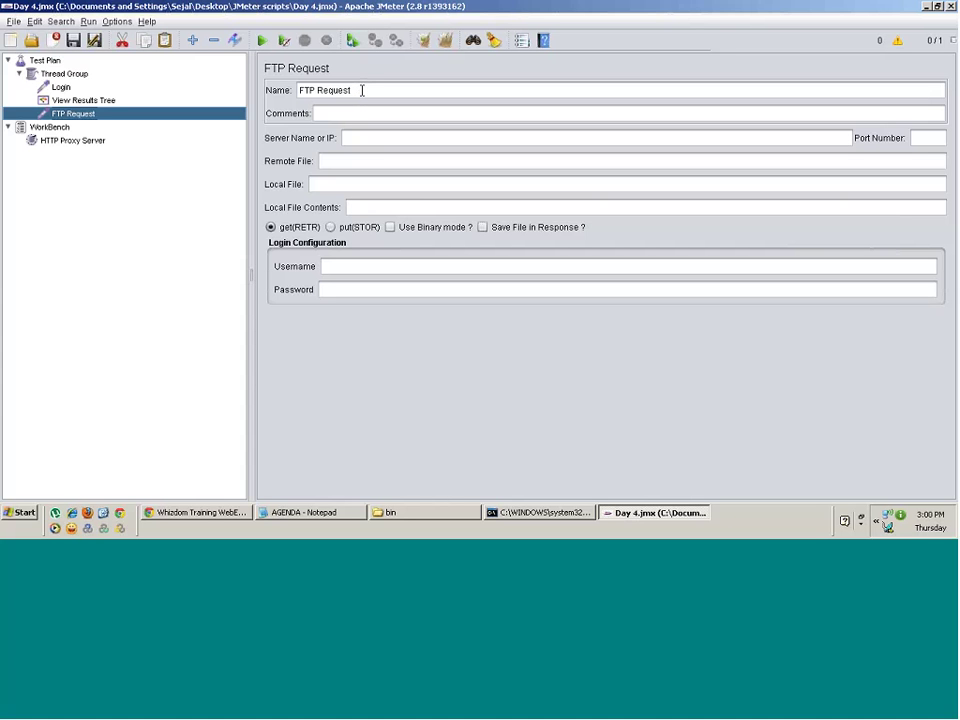
# - Compare the FTP Request against Login's settings, then click into Server Name or IP
pyautogui.moveTo(362, 90); pyautogui.dragTo(299, 91)
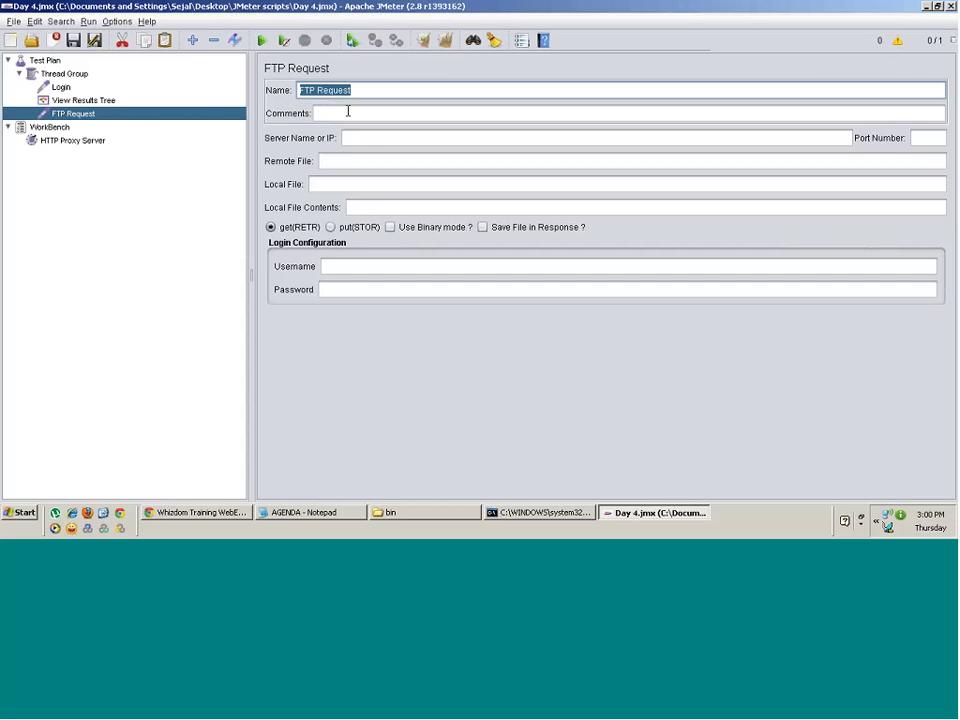
pyautogui.click(349, 112)
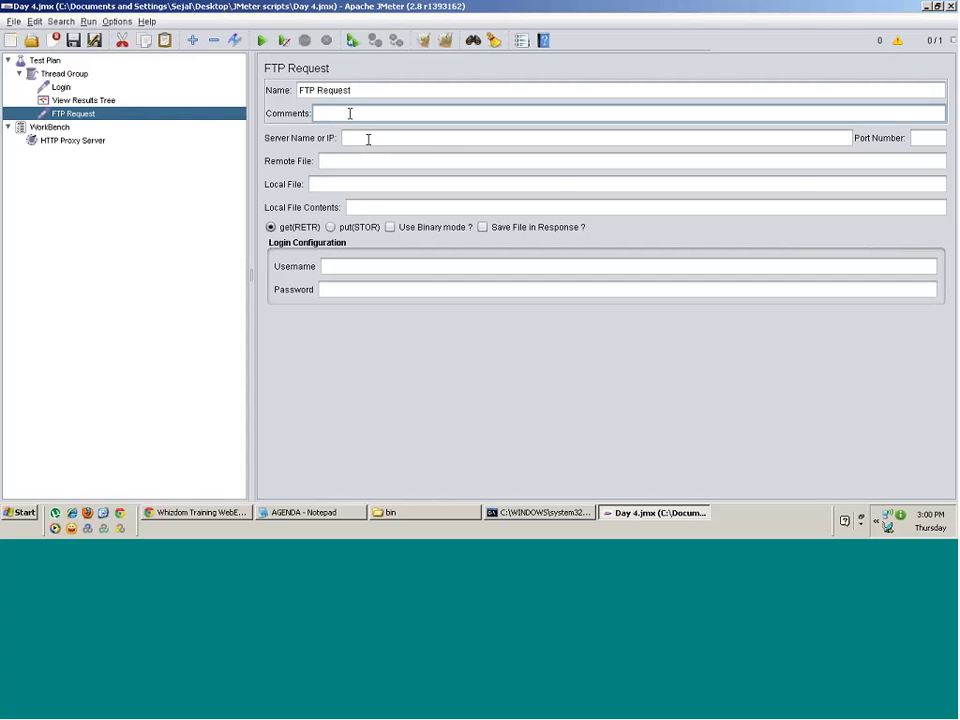
pyautogui.click(379, 139)
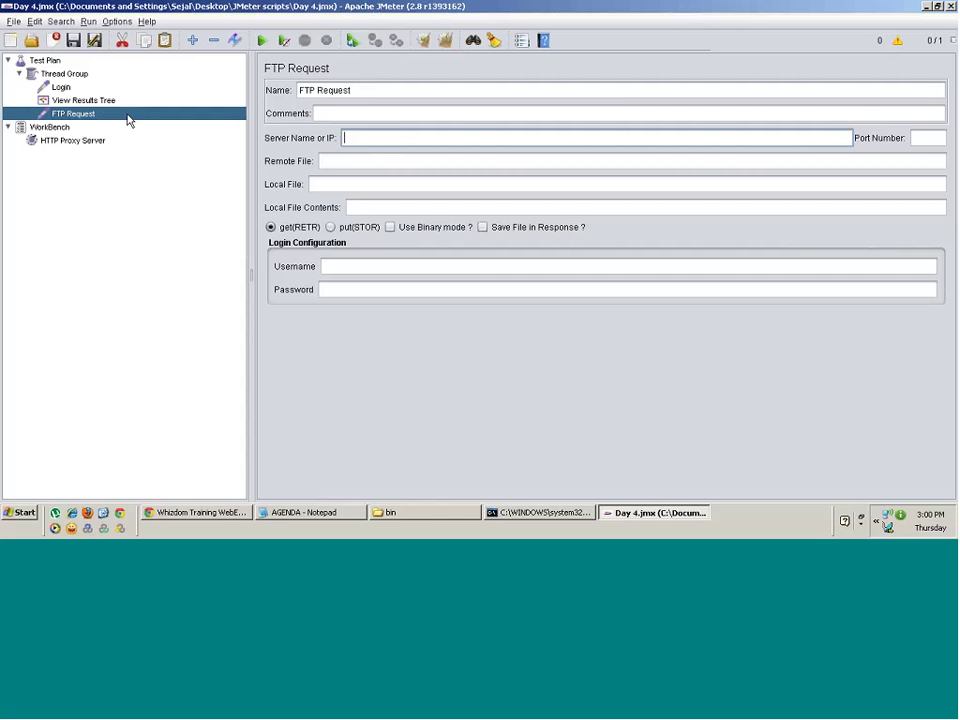
pyautogui.click(61, 88)
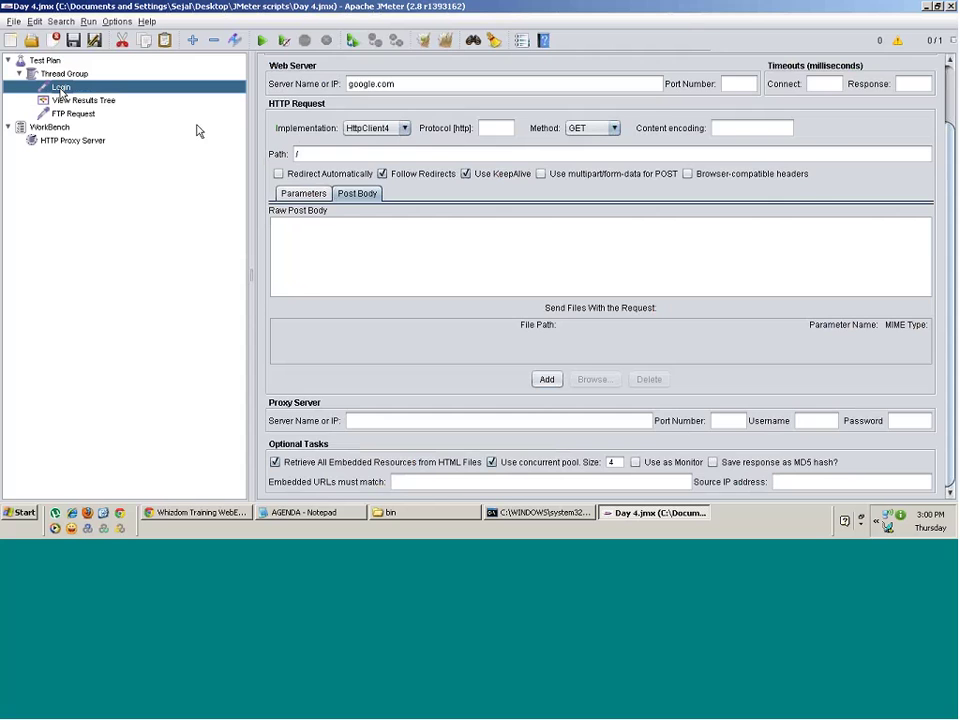
pyautogui.click(73, 113)
pyautogui.click(377, 140)
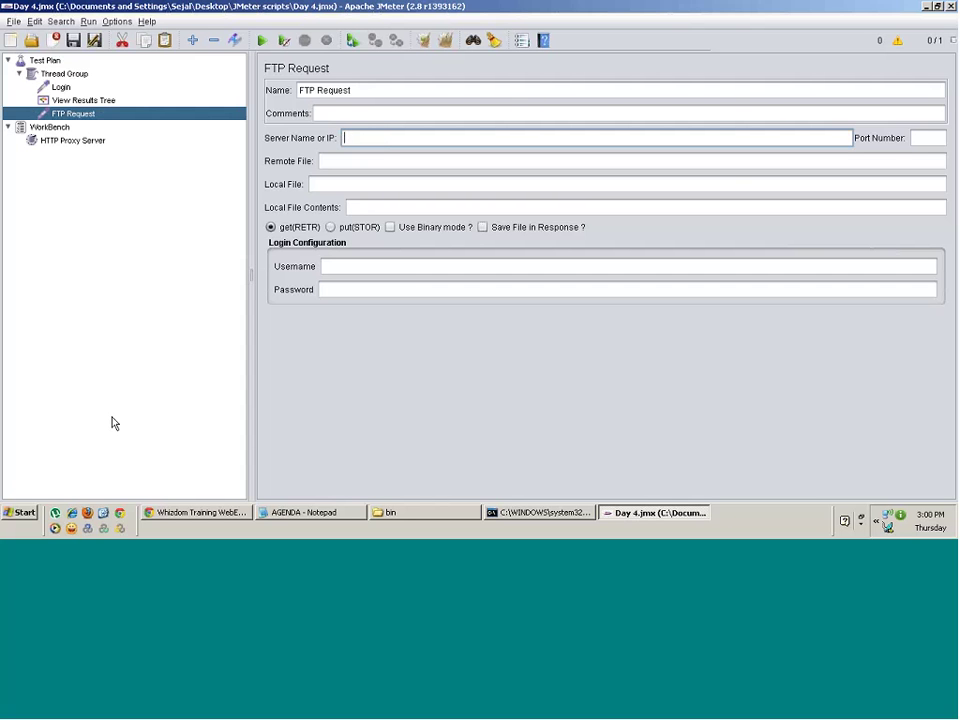
# - Launch FileZilla from Start > All Programs > FileZilla FTP Client
pyautogui.click(23, 515)
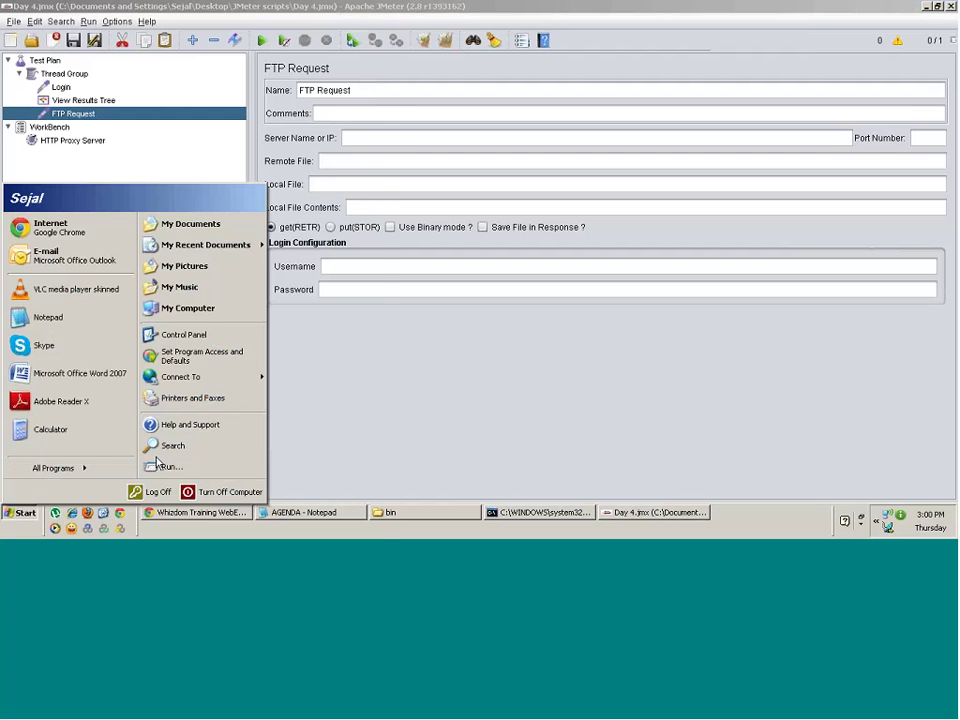
pyautogui.click(120, 469)
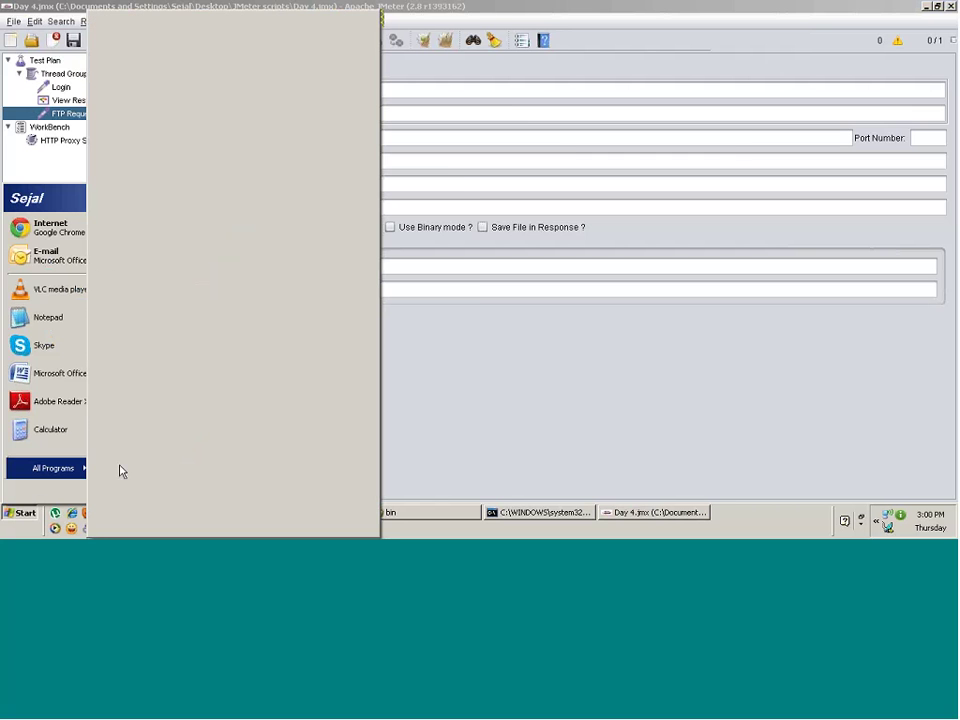
pyautogui.moveTo(127, 458)
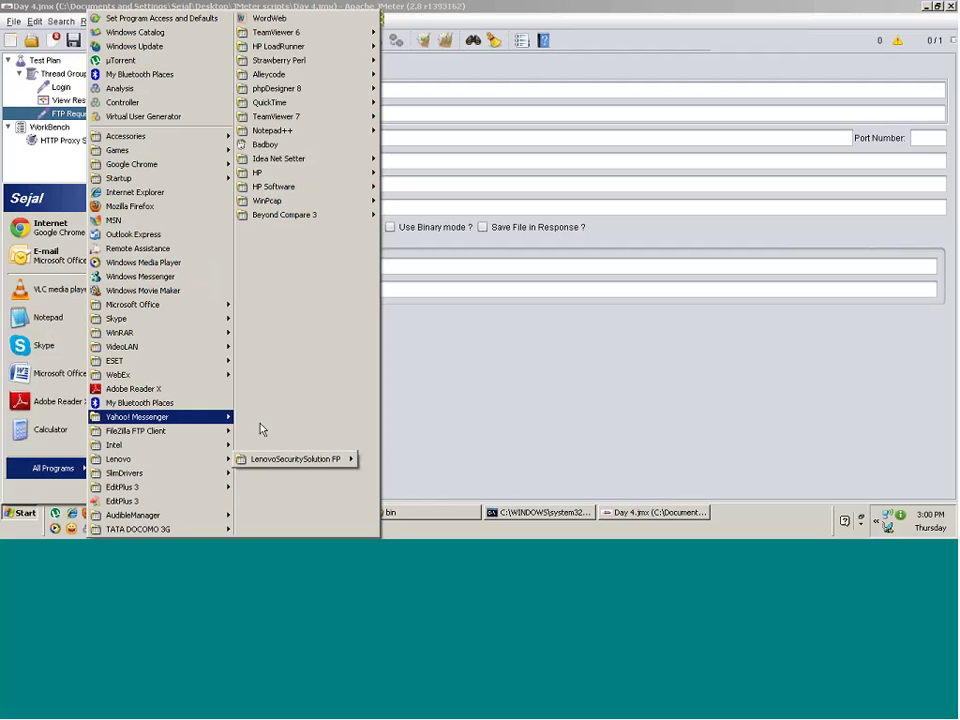
pyautogui.moveTo(225, 432)
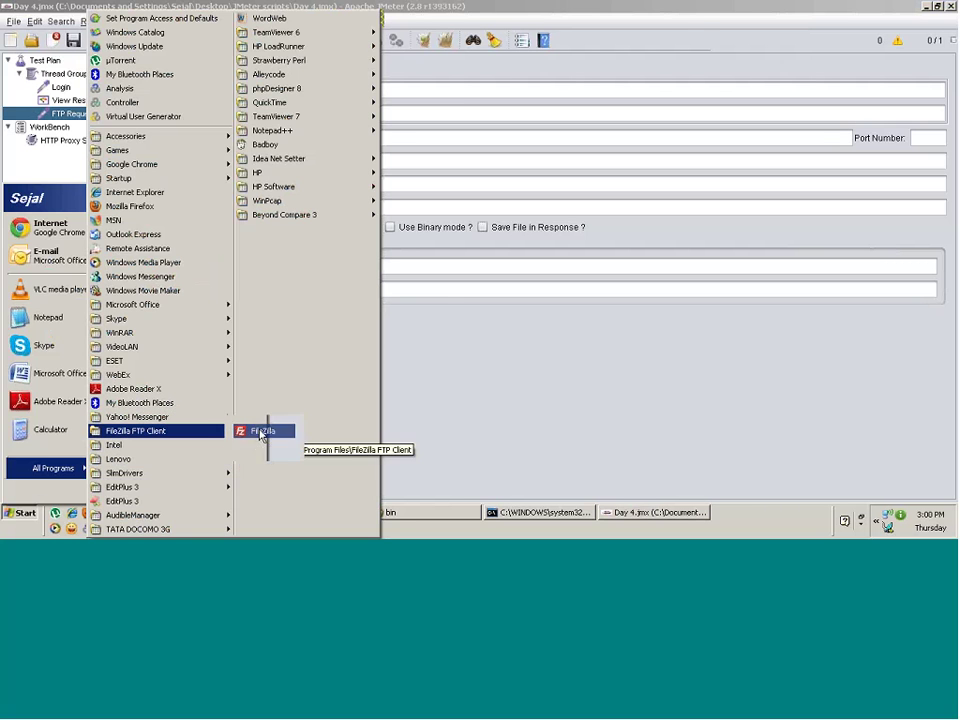
pyautogui.click(259, 433)
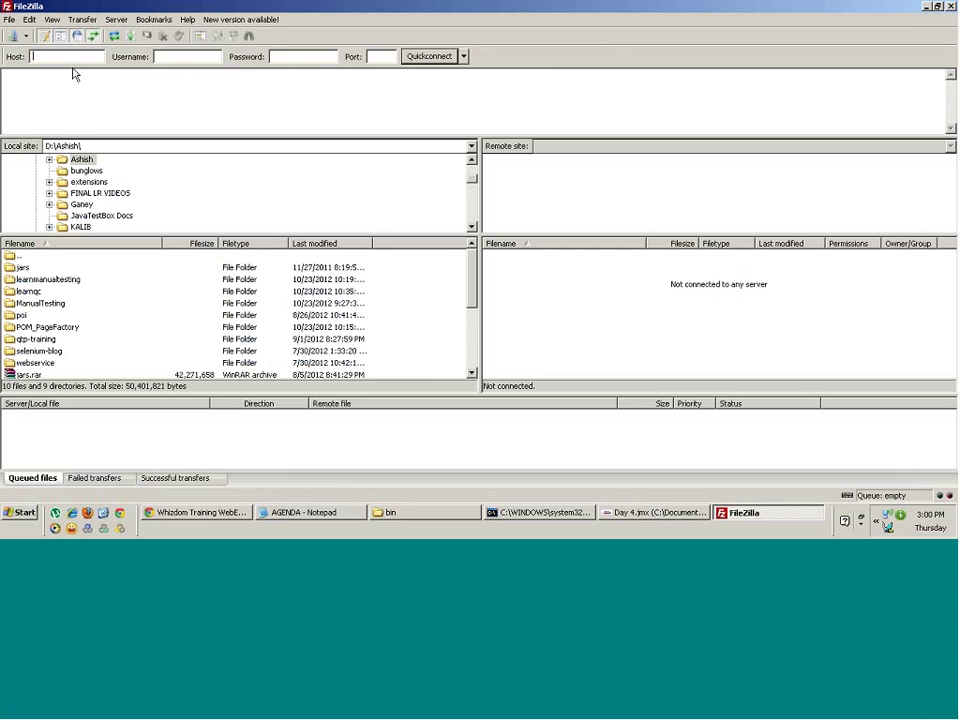
# - Quickconnect FileZilla to ftp.sejsoft.com with the account username and password, then return to JMeter
pyautogui.press('Tab')
pyautogui.press('Tab')
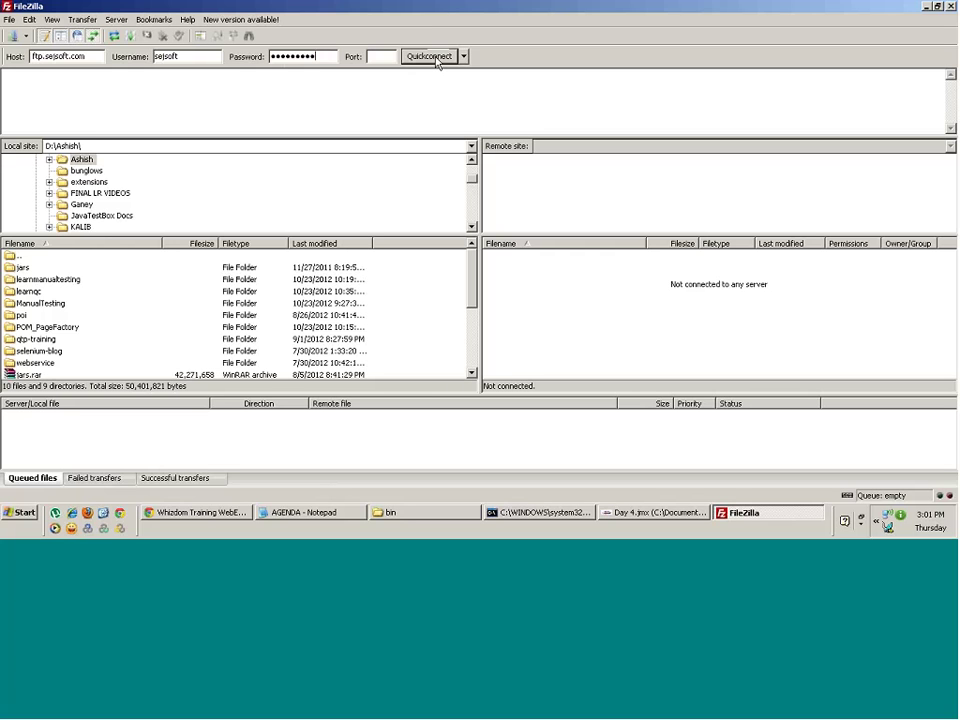
pyautogui.click(433, 56)
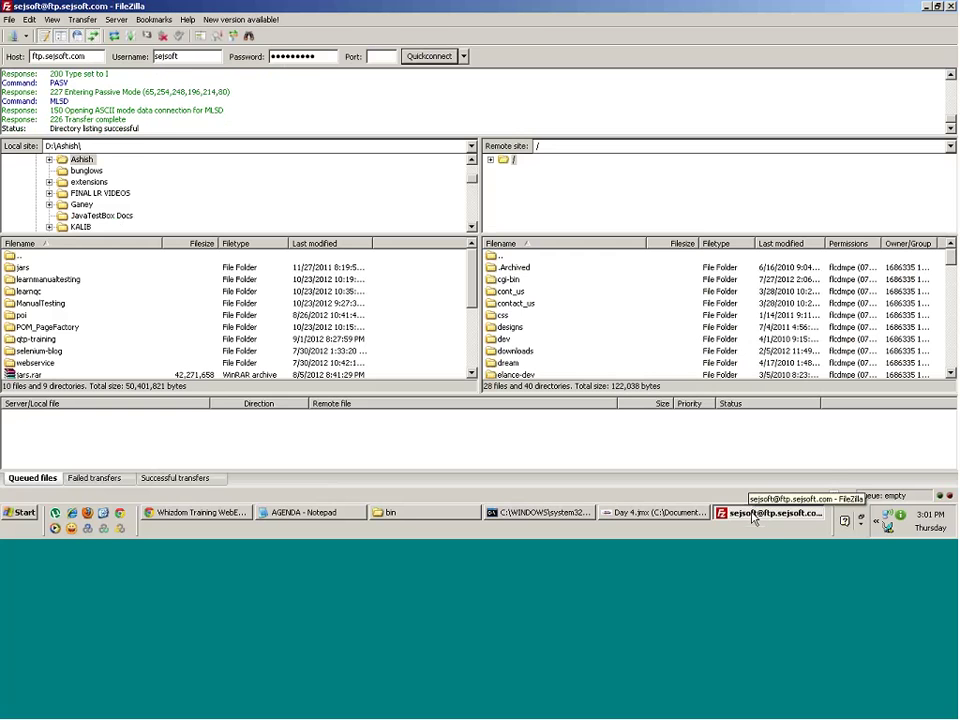
pyautogui.click(680, 513)
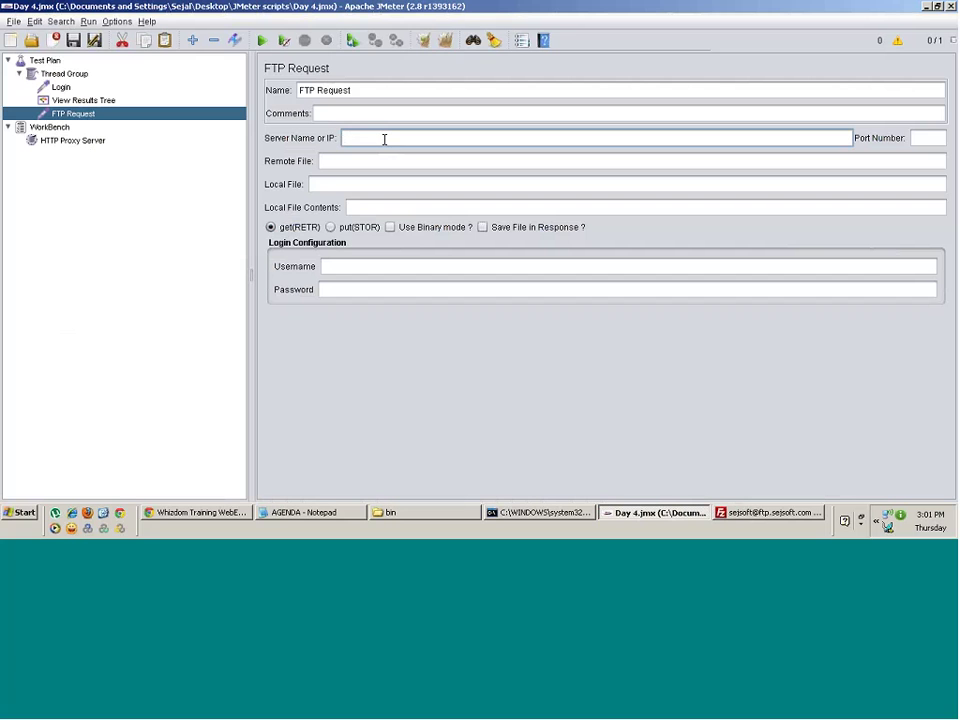
# - Set the FTP Request server to ftp.sejsoft.com and remote file to /whizdomtrainings/index.html
pyautogui.write('s')
pyautogui.write('tp.se')
pyautogui.write('jsoft')
pyautogui.write('.com')
pyautogui.click(395, 160)
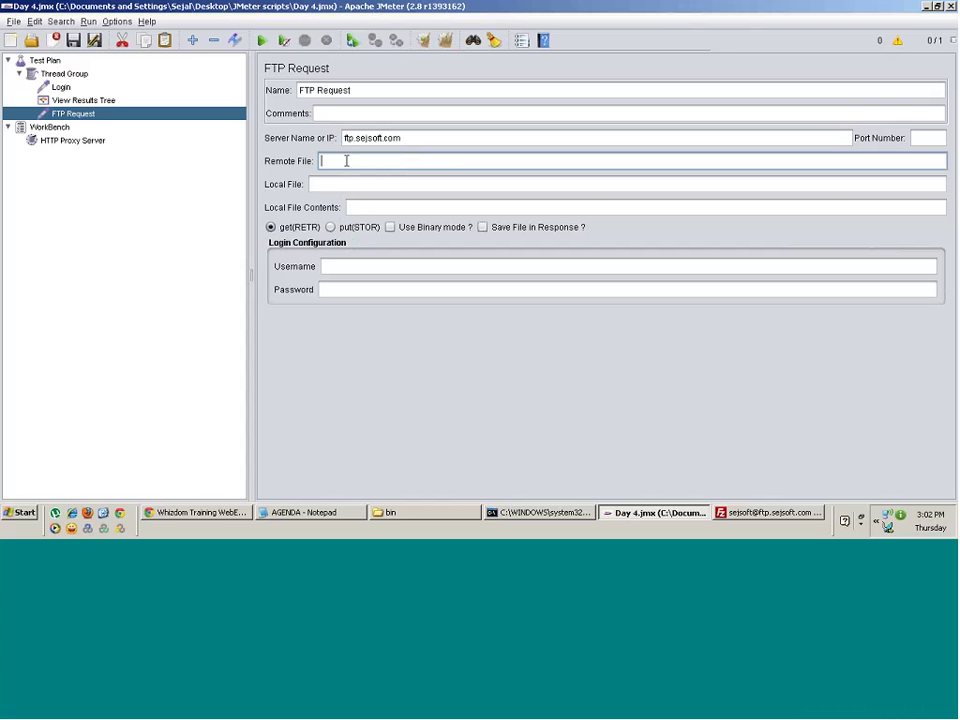
pyautogui.write('/whizdom')
pyautogui.moveTo(321, 161); pyautogui.dragTo(370, 159)
pyautogui.click(370, 159)
pyautogui.write('trainings/index')
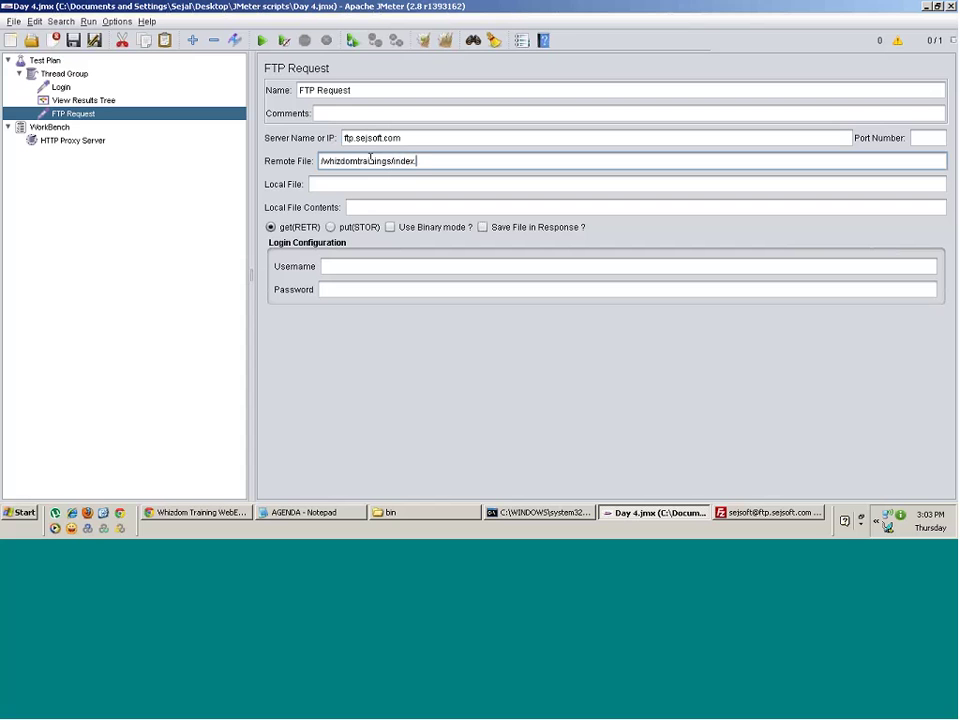
pyautogui.write('.html')
# - Enter local file C:/ftpget.html and review the server, remote and local path fields
pyautogui.click(343, 185)
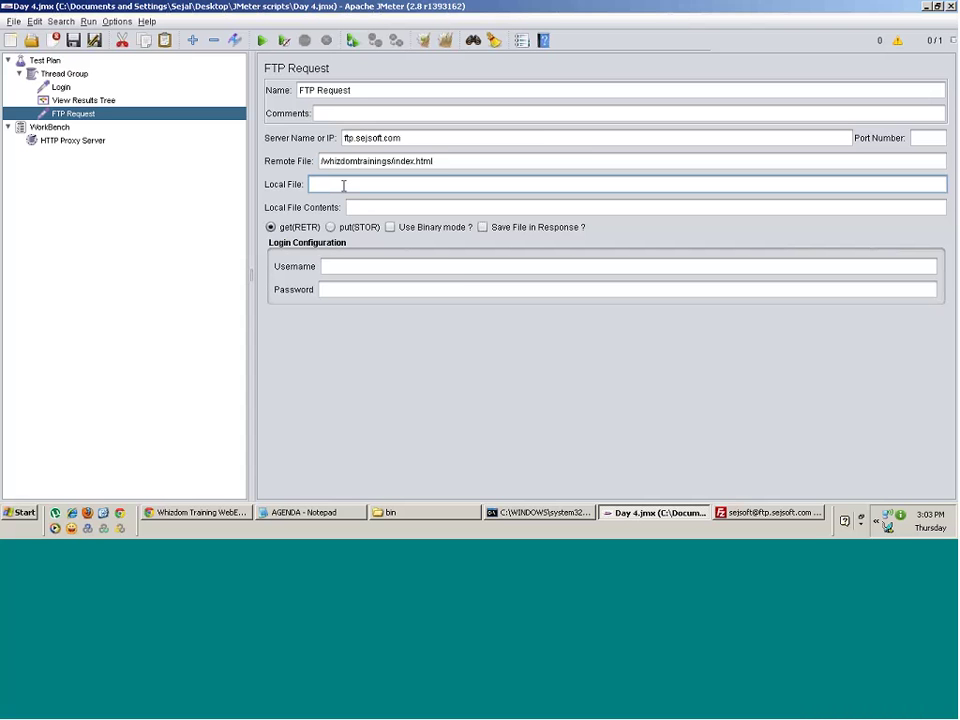
pyautogui.write('C:/')
pyautogui.write('re')
pyautogui.write('pget')
pyautogui.write('.html')
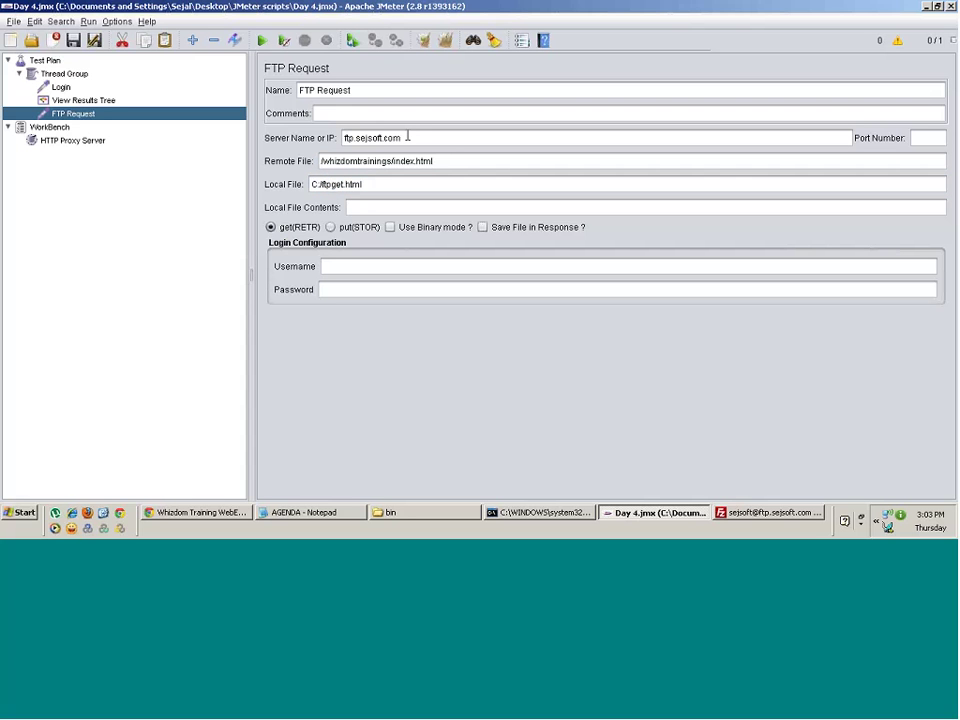
pyautogui.moveTo(403, 138); pyautogui.dragTo(323, 133)
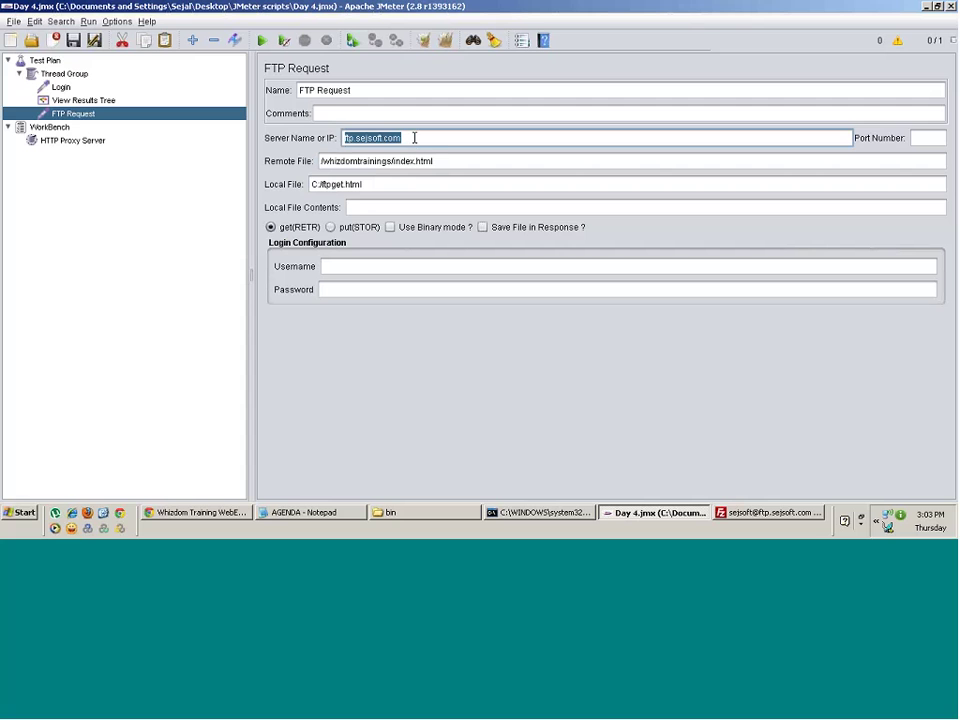
pyautogui.moveTo(440, 161); pyautogui.dragTo(320, 162)
pyautogui.click(377, 185)
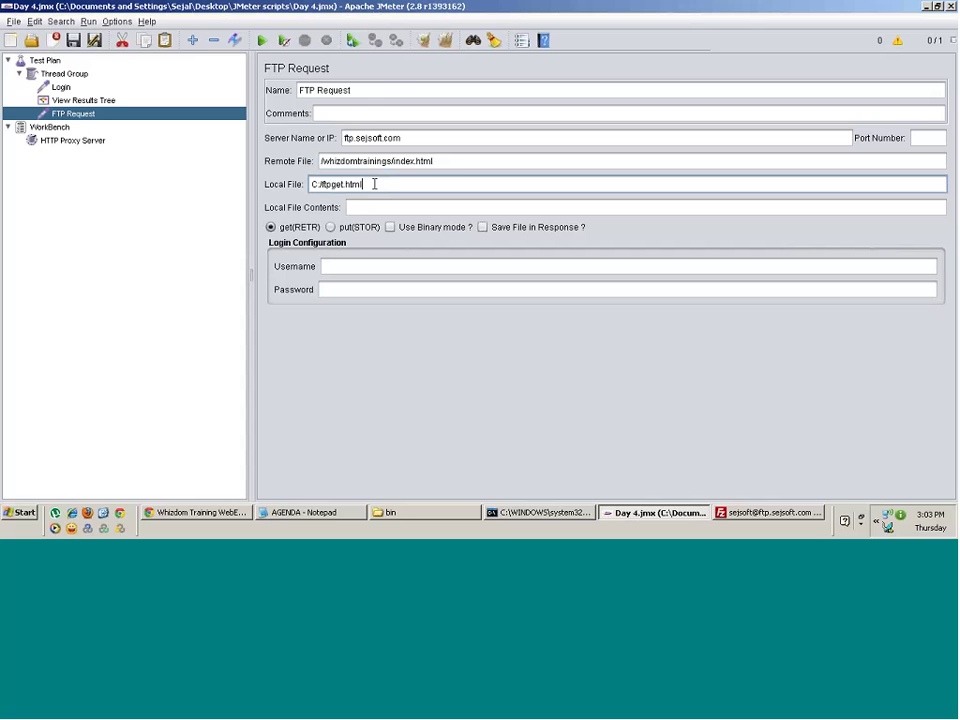
pyautogui.moveTo(377, 185); pyautogui.dragTo(257, 185)
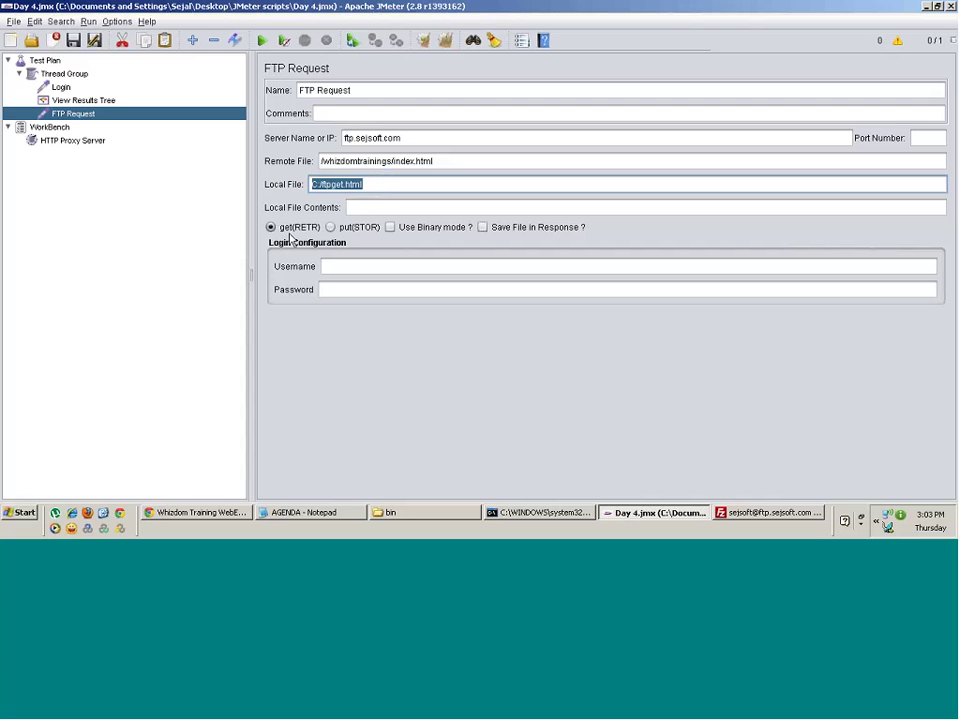
pyautogui.click(377, 186)
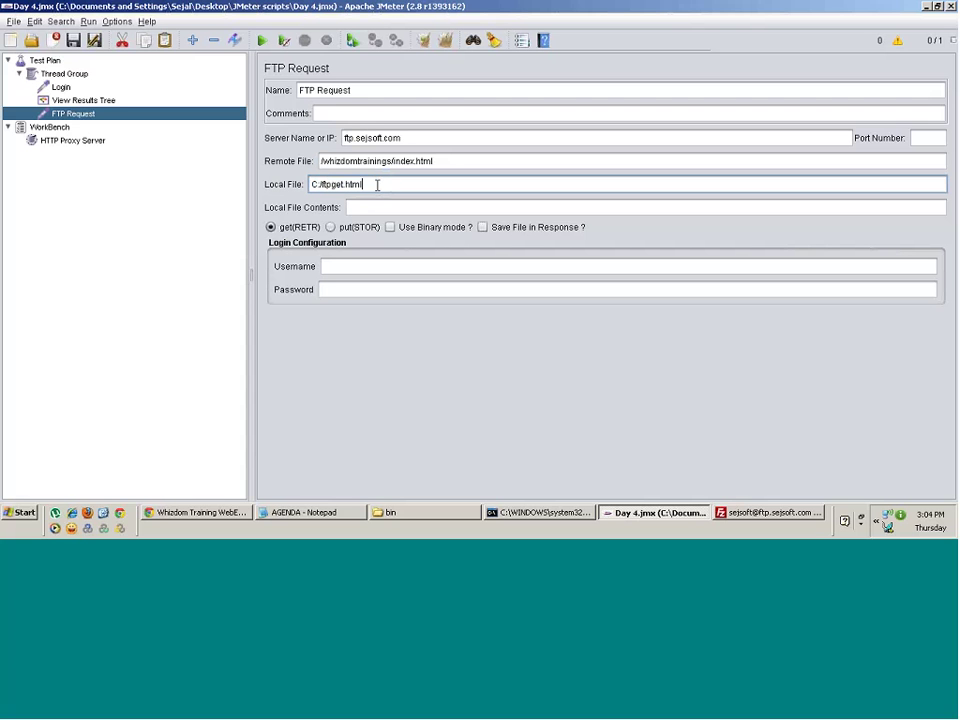
pyautogui.tripleClick(328, 186)
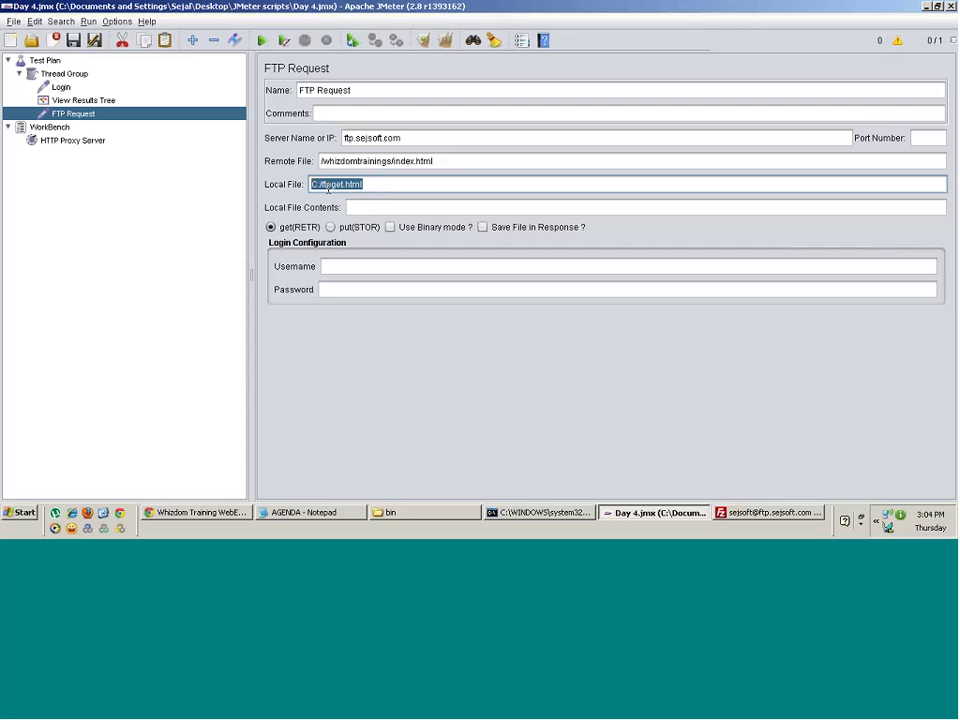
# - Fill the FTP Request login fields with the FTP account username and password
pyautogui.click(356, 268)
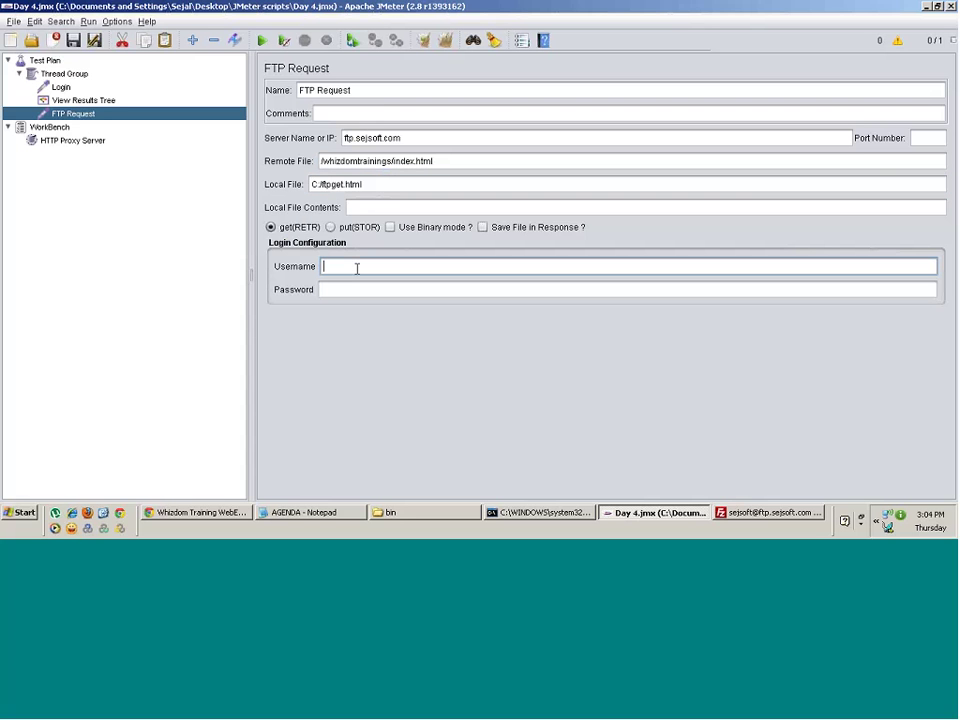
pyautogui.write('sejsoft')
pyautogui.press('Tab')
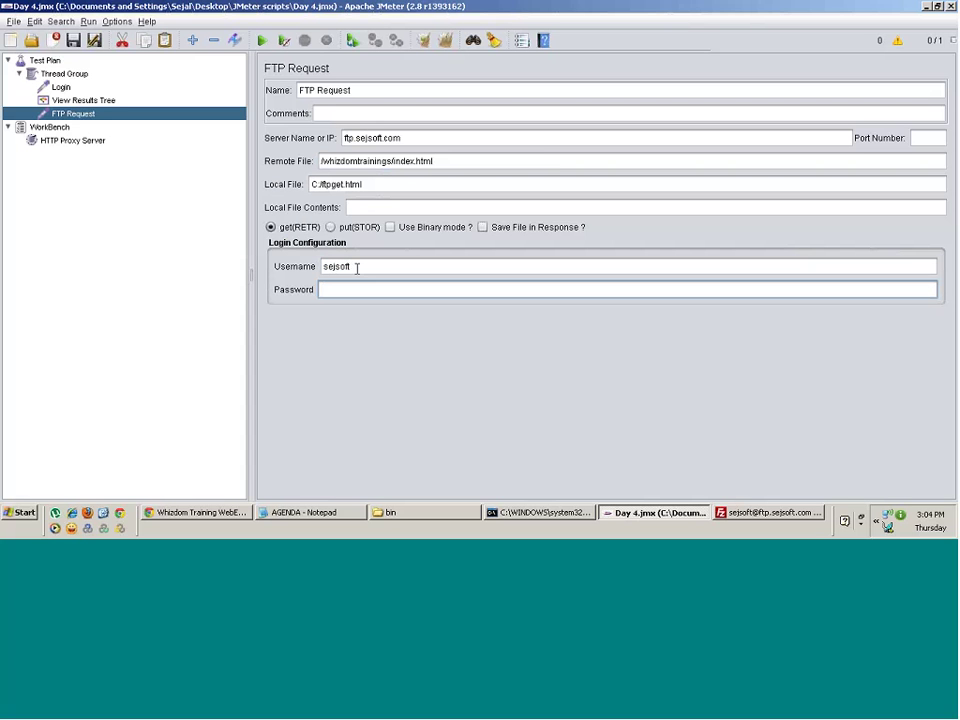
# - Review the Login, FTP Request and View Results Tree elements in the test plan tree
pyautogui.click(88, 102)
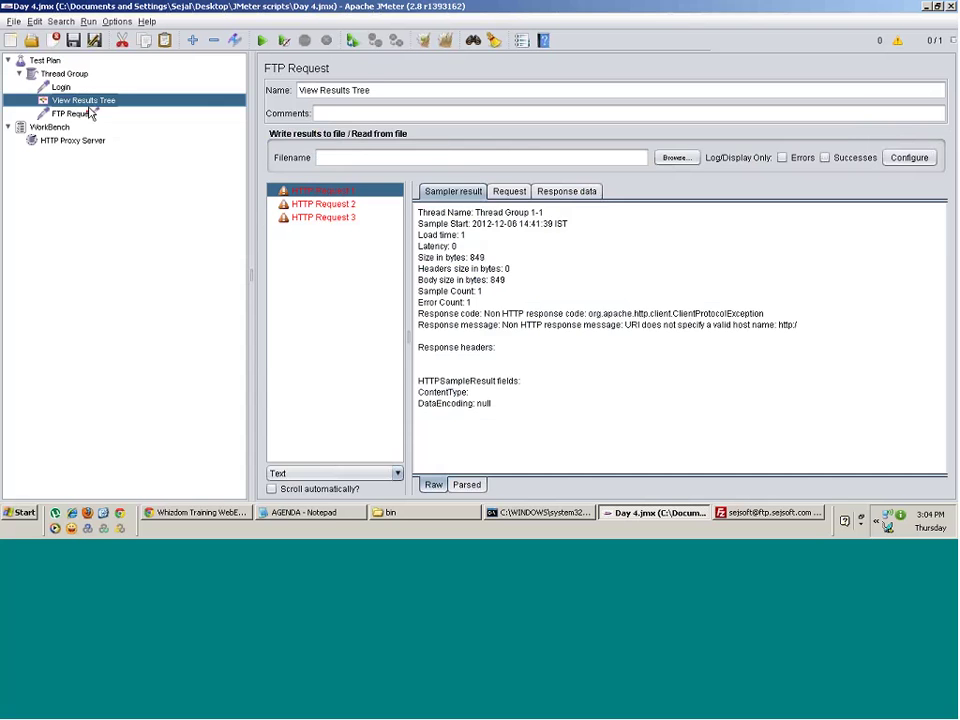
pyautogui.moveTo(90, 113); pyautogui.dragTo(88, 104)
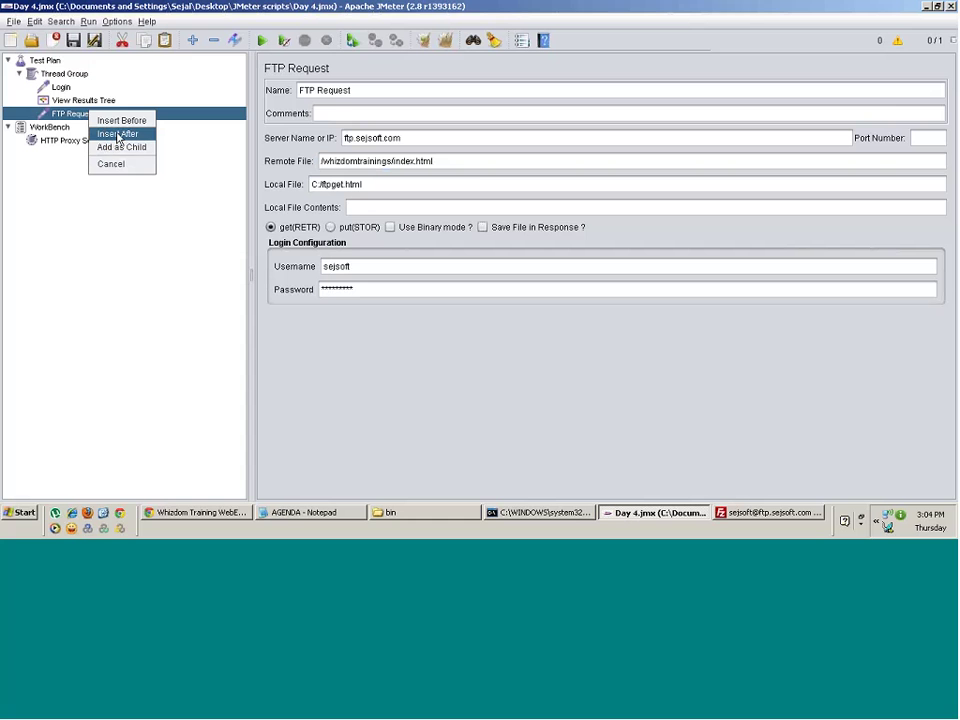
pyautogui.click(118, 120)
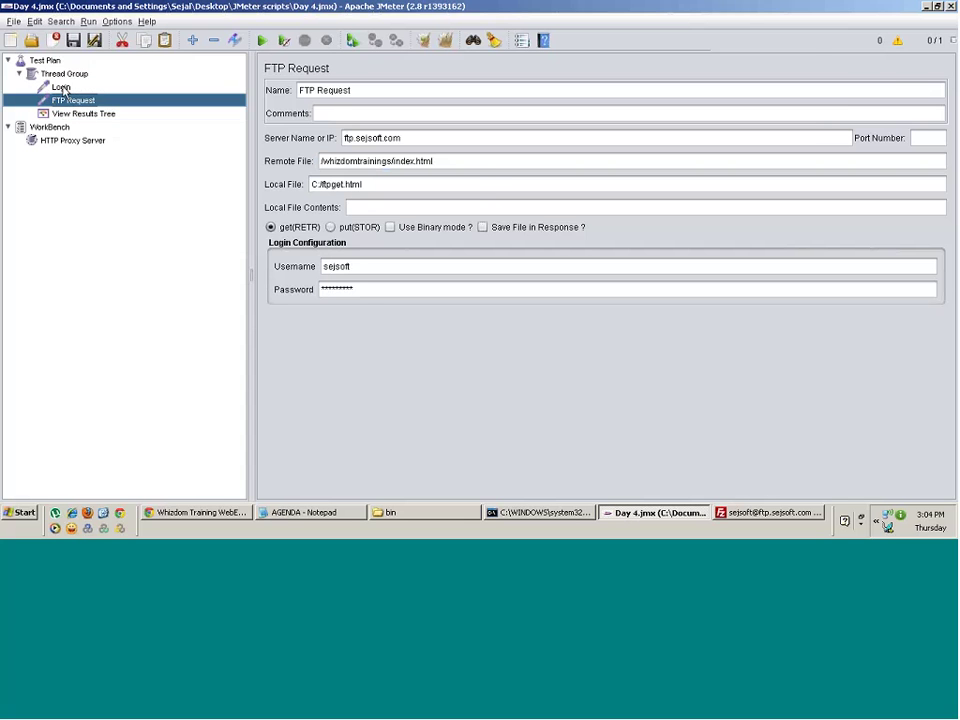
pyautogui.click(62, 89)
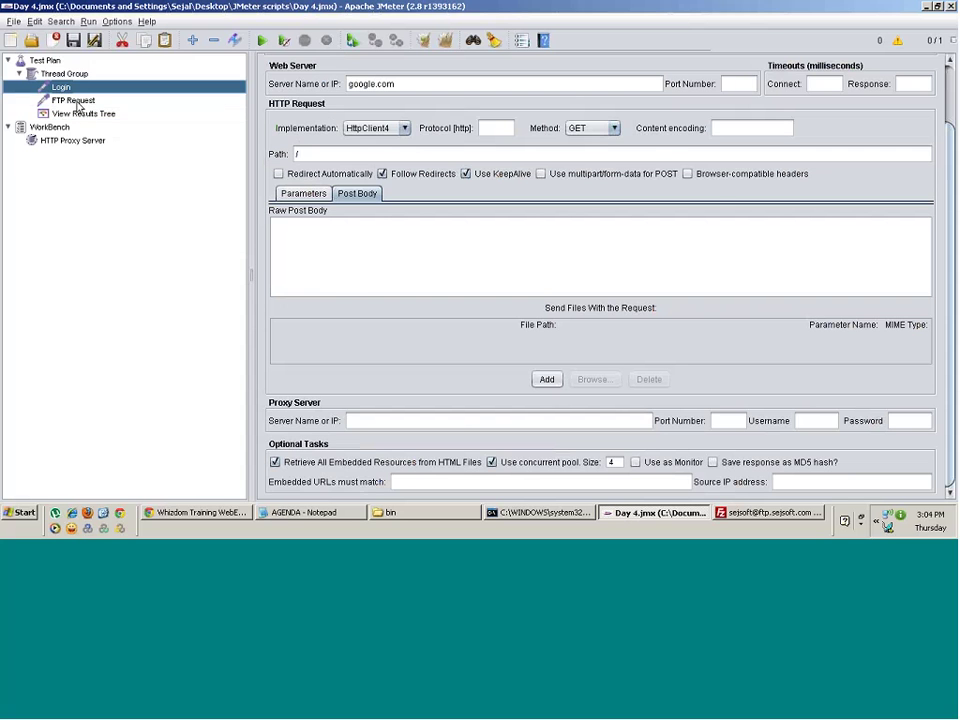
pyautogui.press('Down')
pyautogui.press('Up')
pyautogui.scroll(2, 952, 183)
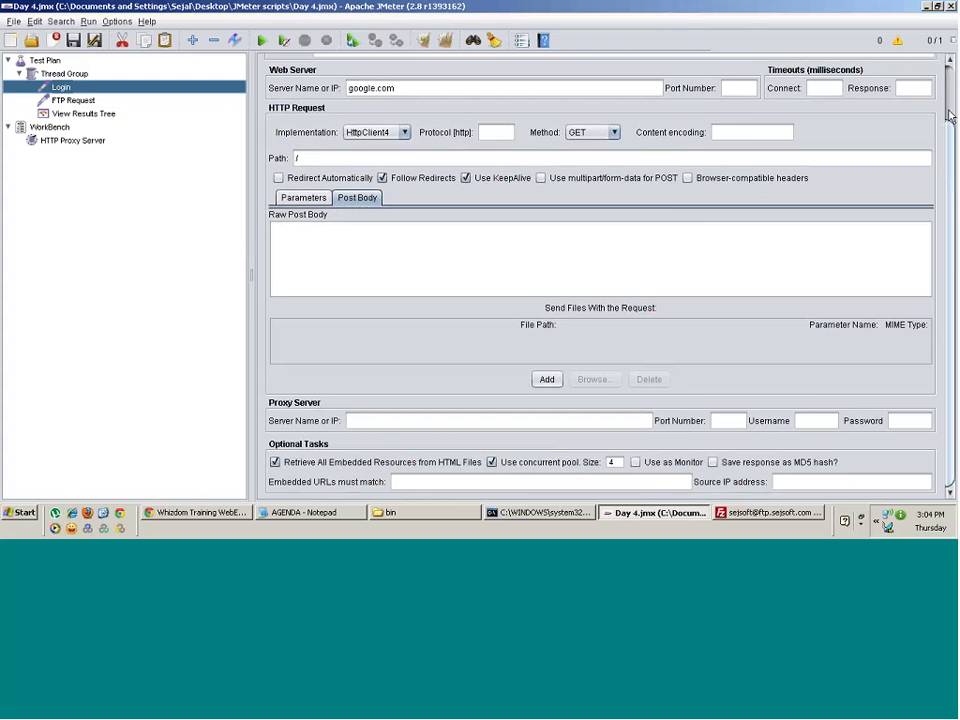
pyautogui.click(70, 102)
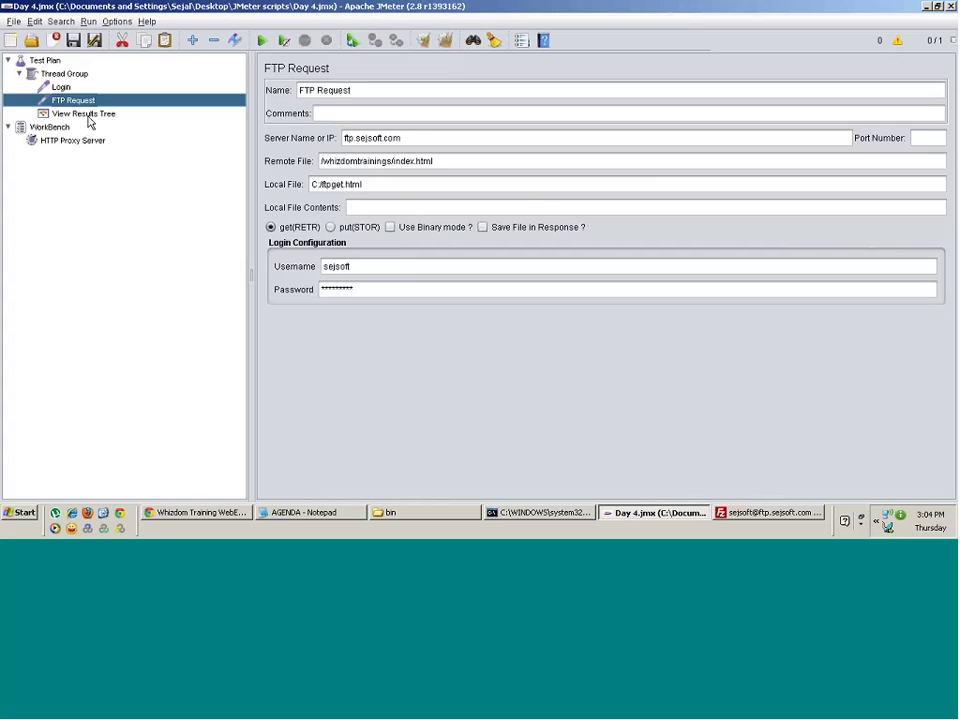
pyautogui.click(85, 115)
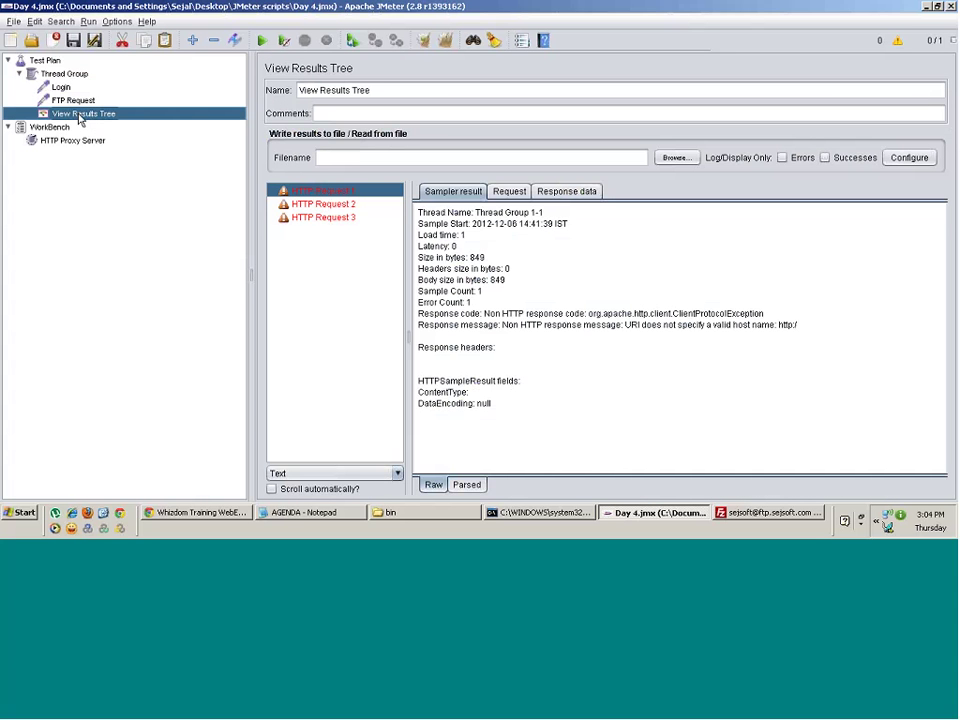
# - Clear old results, rerun the test and expand Login's three google sub-requests
pyautogui.click(445, 41)
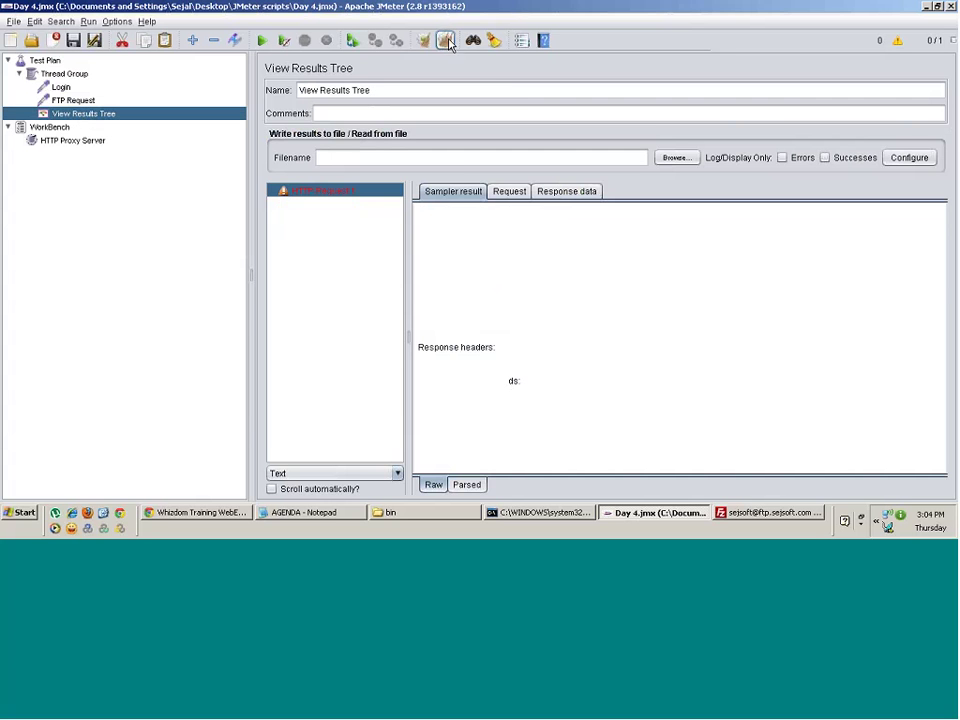
pyautogui.click(263, 41)
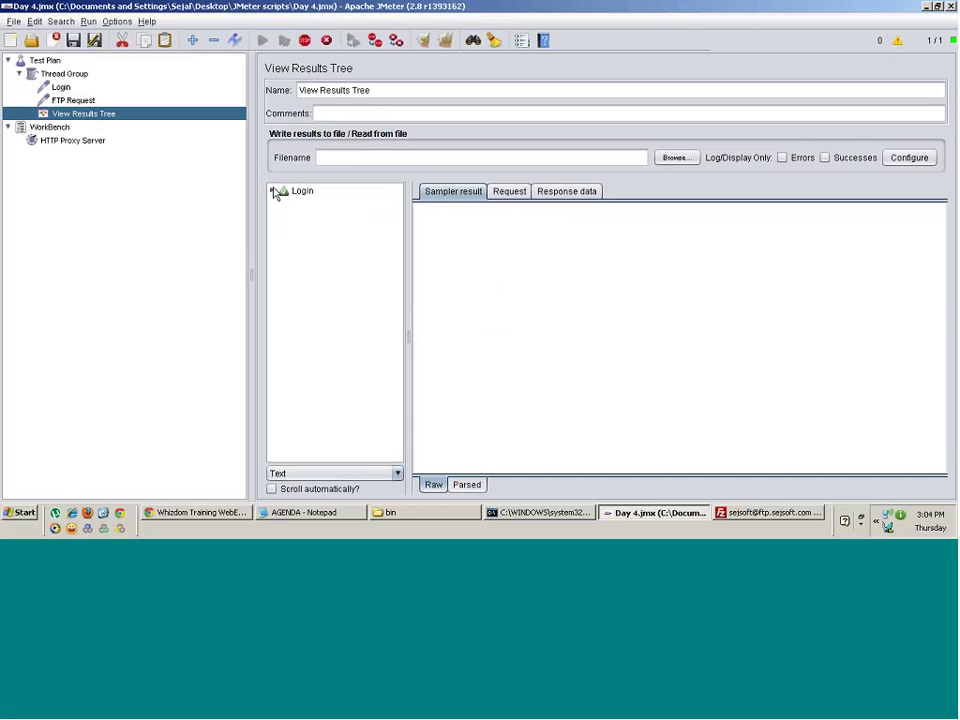
pyautogui.doubleClick(303, 193)
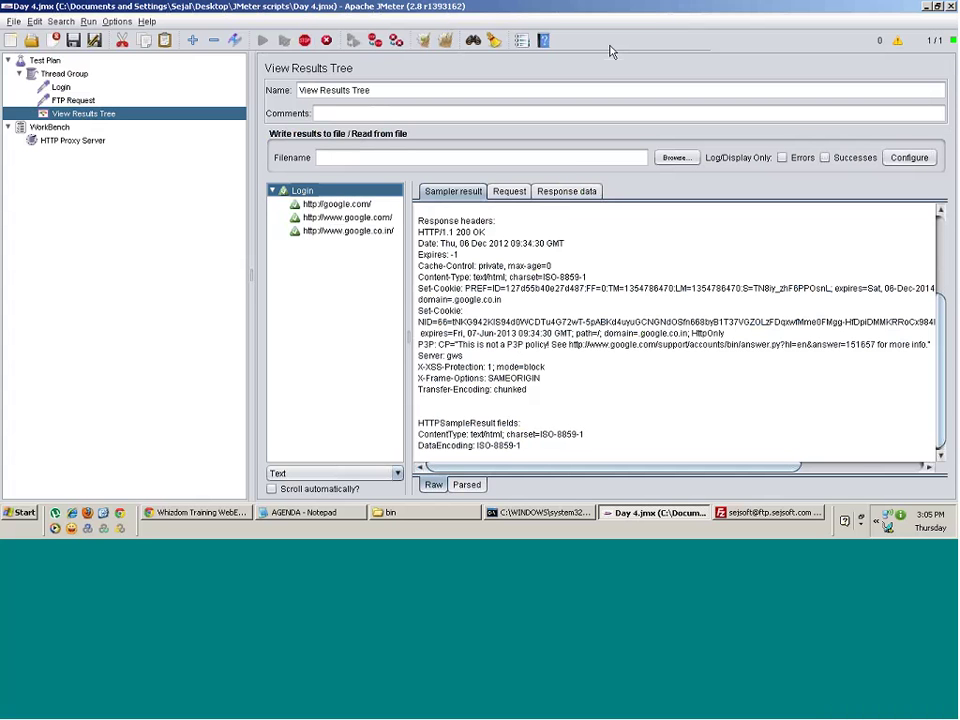
pyautogui.click(74, 101)
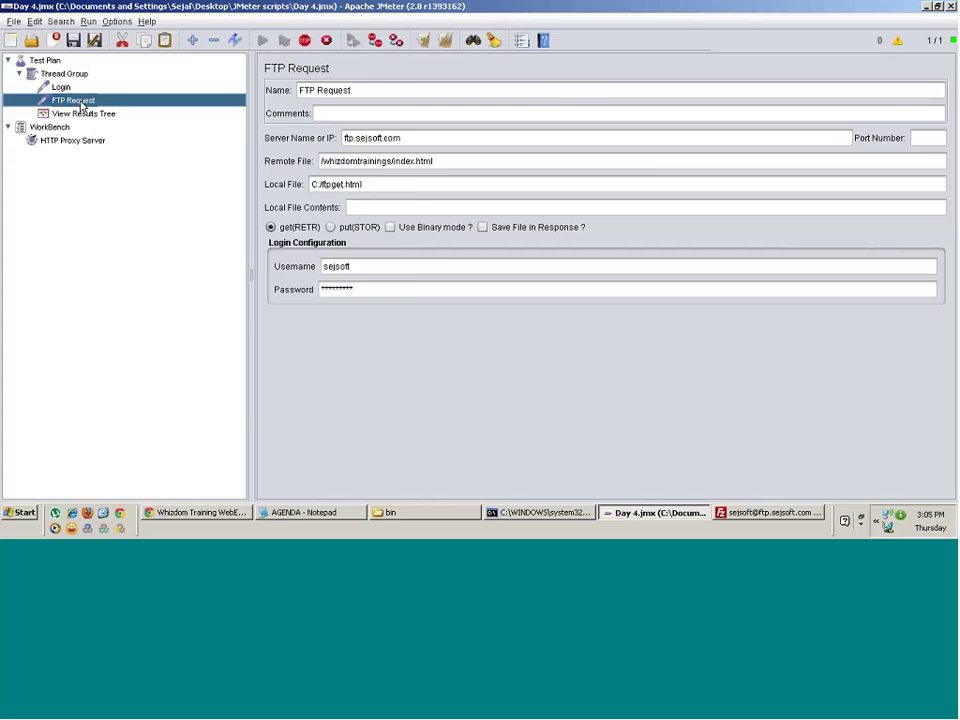
pyautogui.click(71, 112)
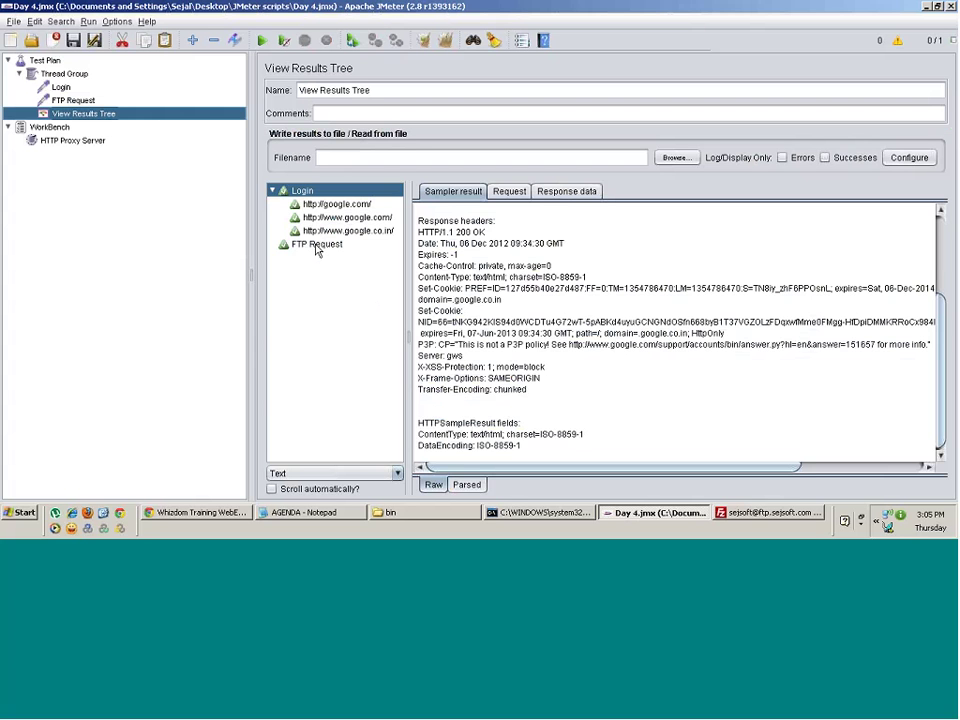
# - Inspect the FTP Request result's request details and its empty response data
pyautogui.click(317, 248)
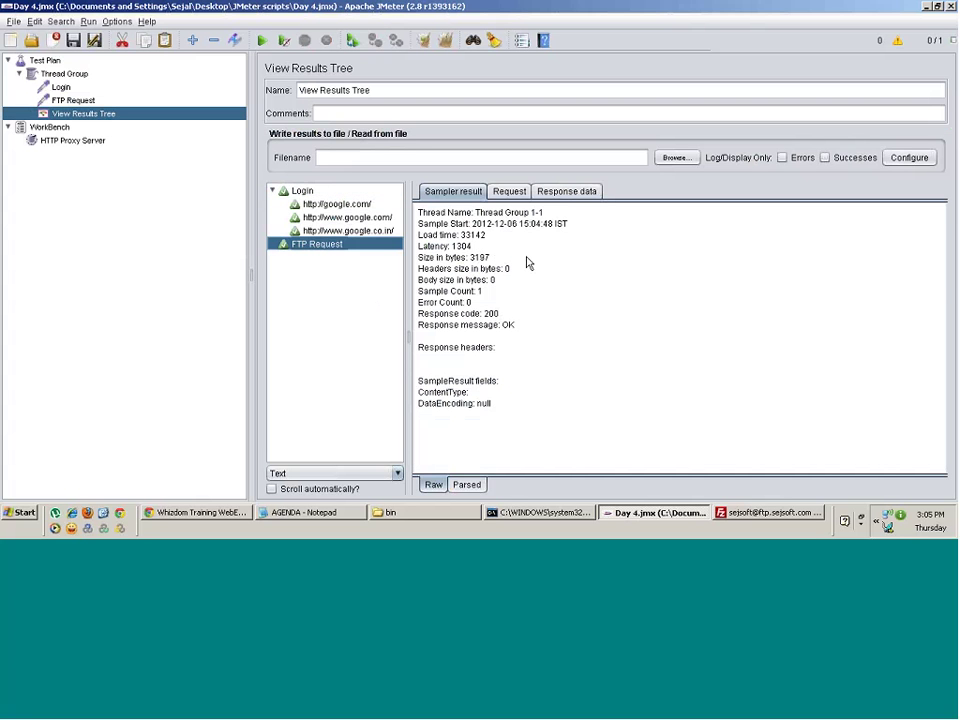
pyautogui.click(509, 191)
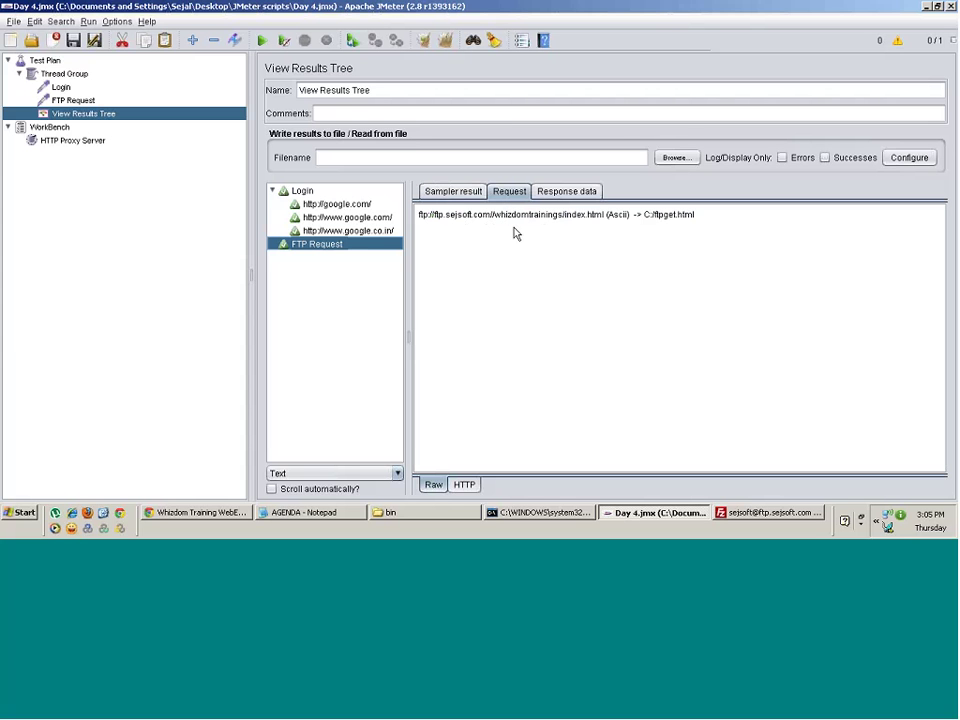
pyautogui.click(580, 194)
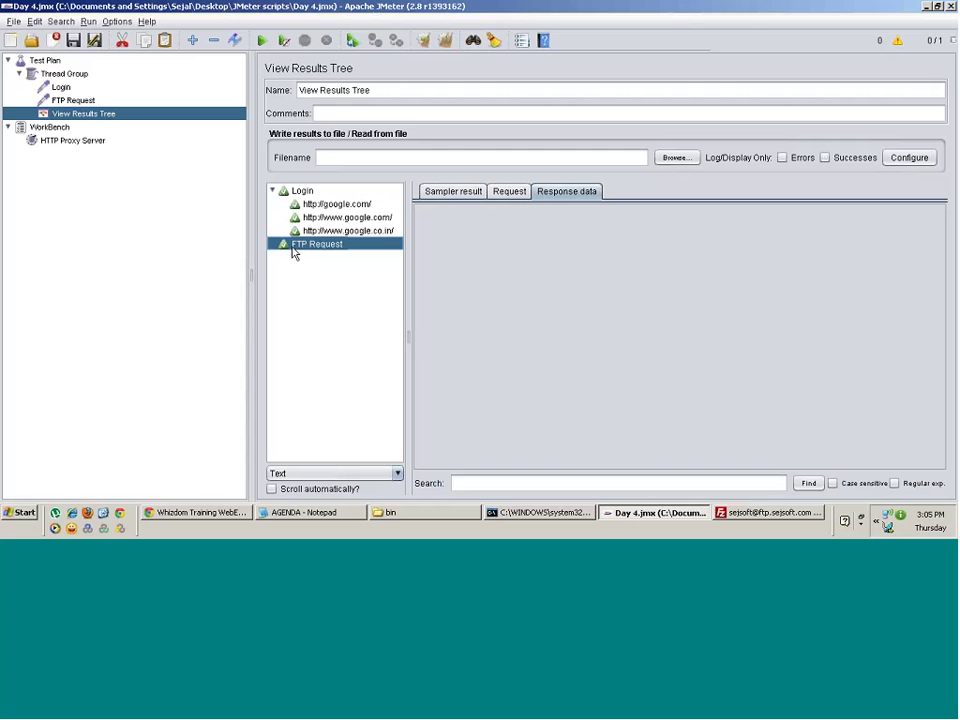
pyautogui.click(20, 512)
# - Launch Command Prompt via Run with cmd and switch to the C drive
pyautogui.click(180, 467)
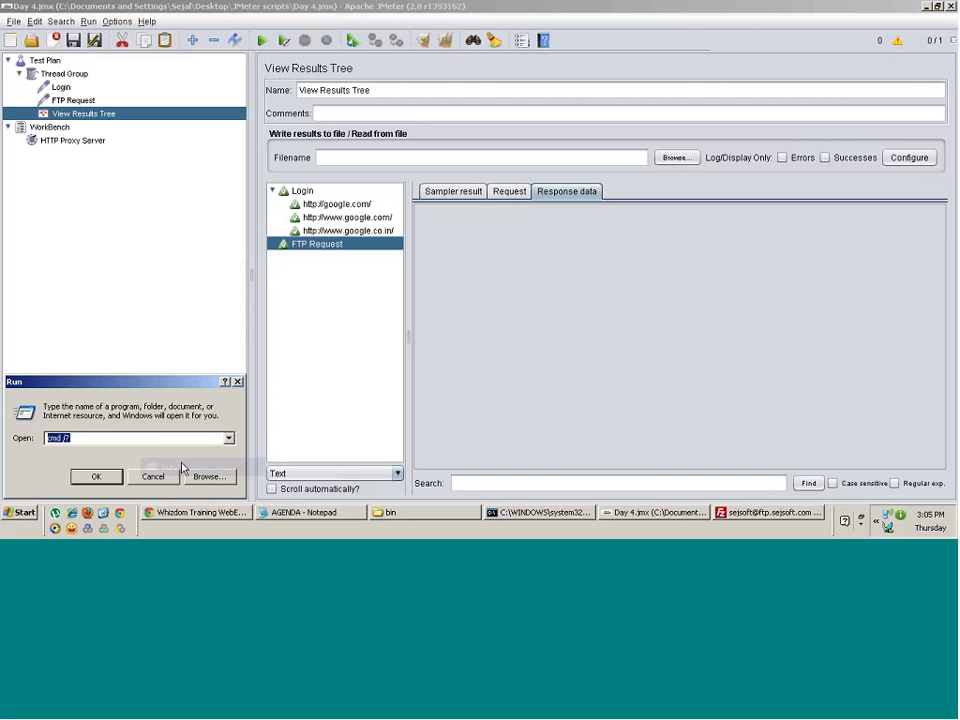
pyautogui.write('cmd')
pyautogui.press('Return')
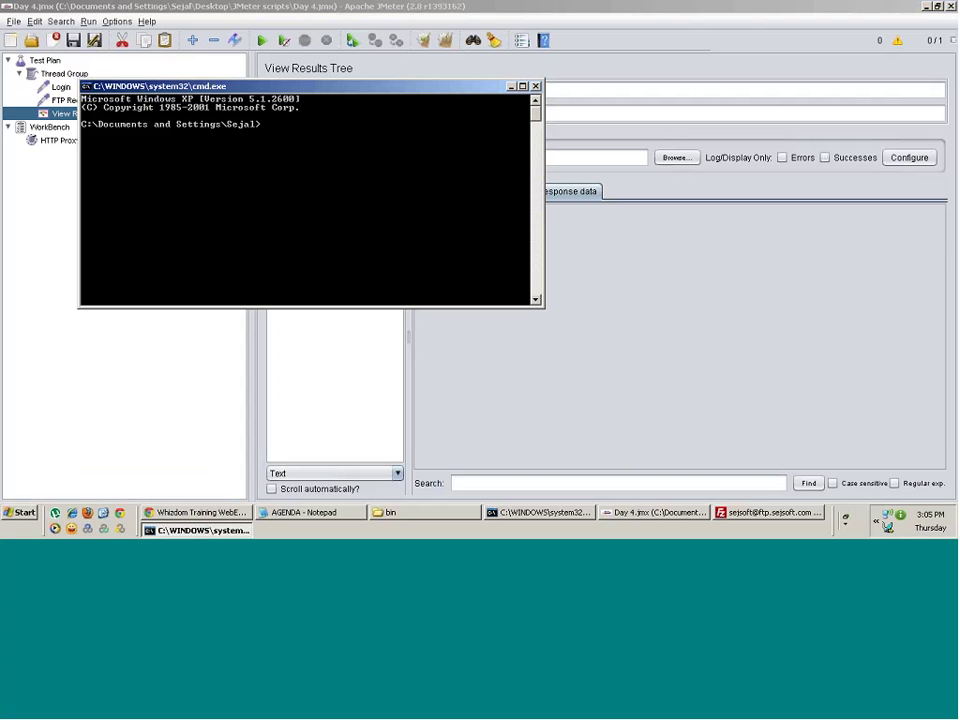
pyautogui.write('c:/')
pyautogui.press('Return')
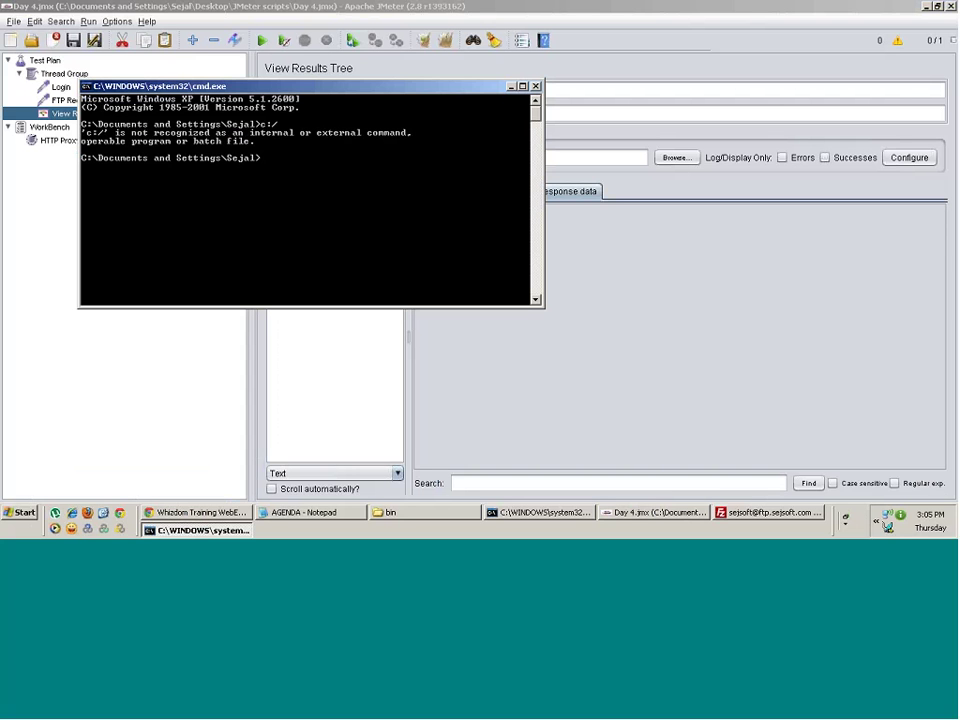
pyautogui.write('cd c:/')
pyautogui.press('Return')
# - Go up to C:\, list it with dir and mark ftpget.html (3,197 bytes)
pyautogui.write('cd..')
pyautogui.press('Return')
pyautogui.write('cd..')
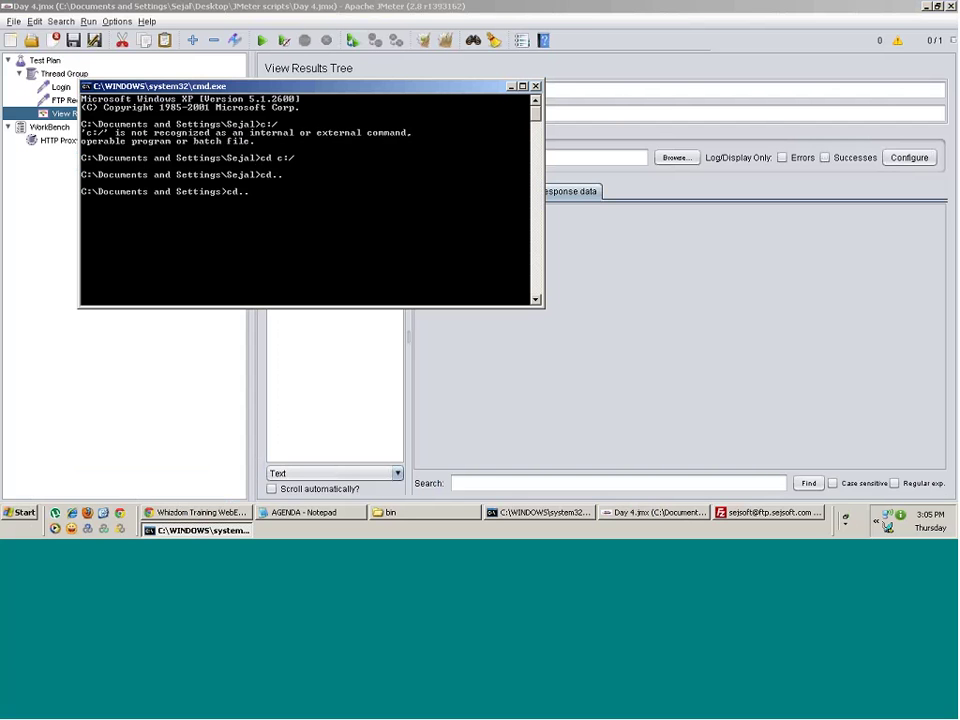
pyautogui.press('Return')
pyautogui.write('dir')
pyautogui.press('Return')
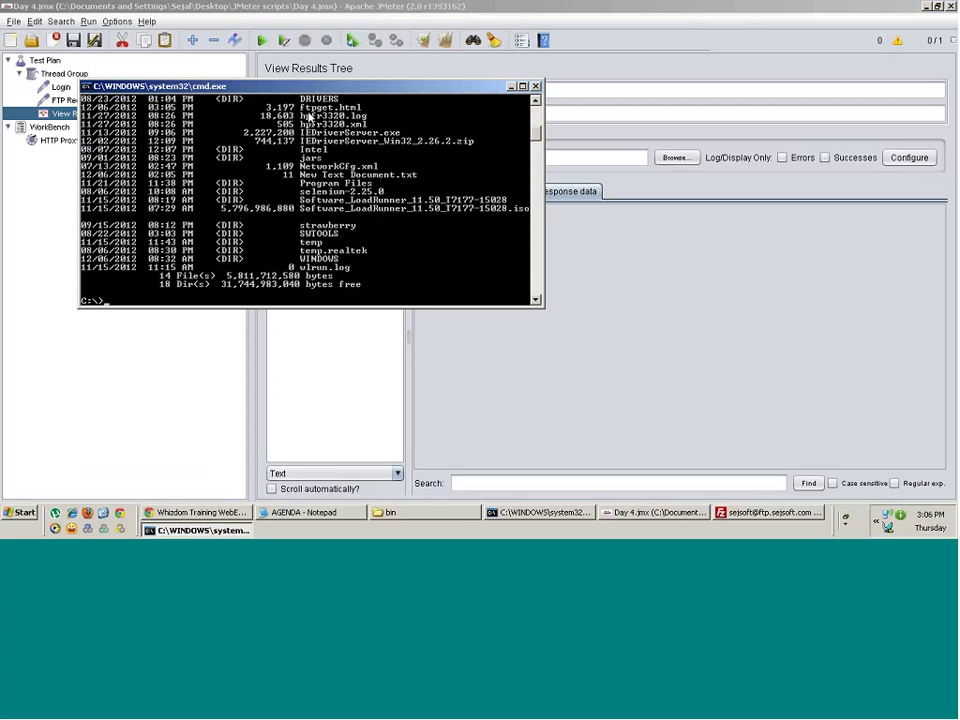
pyautogui.click(300, 107)
pyautogui.moveTo(300, 107); pyautogui.dragTo(366, 110)
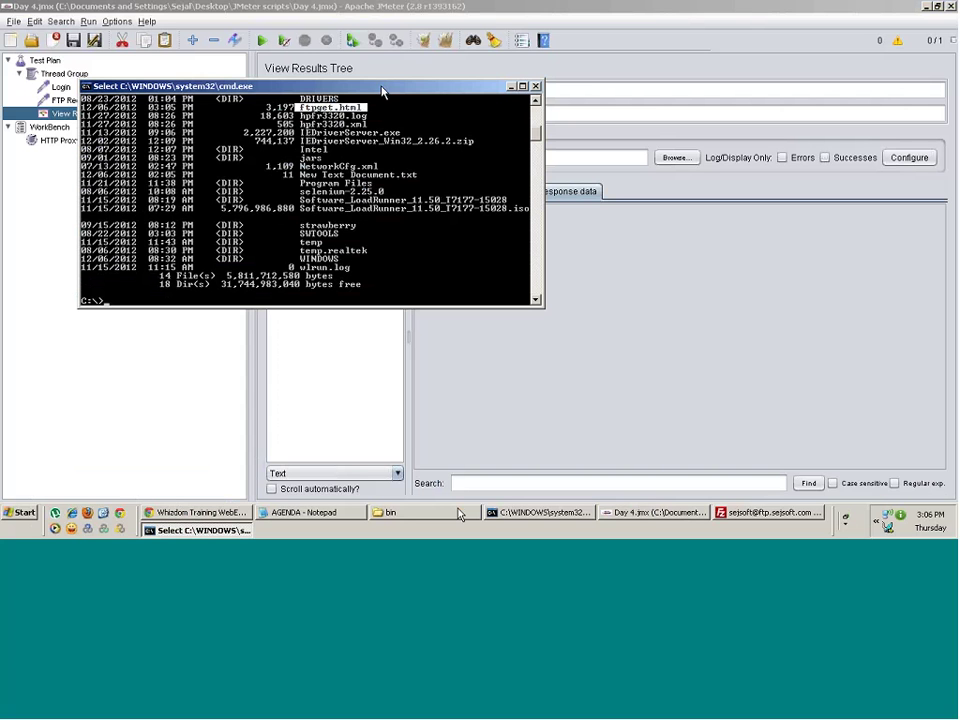
# - Confirm in Explorer that Local Disk (C:) holds the downloaded ftpget file, then return to JMeter
pyautogui.click(513, 87)
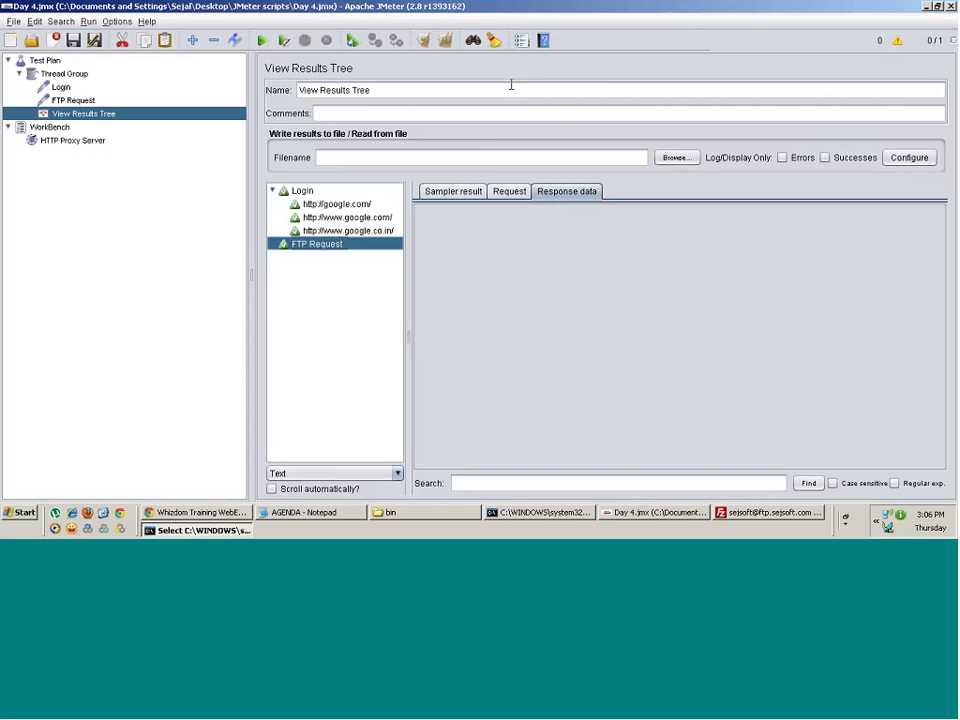
pyautogui.rightClick(14, 516)
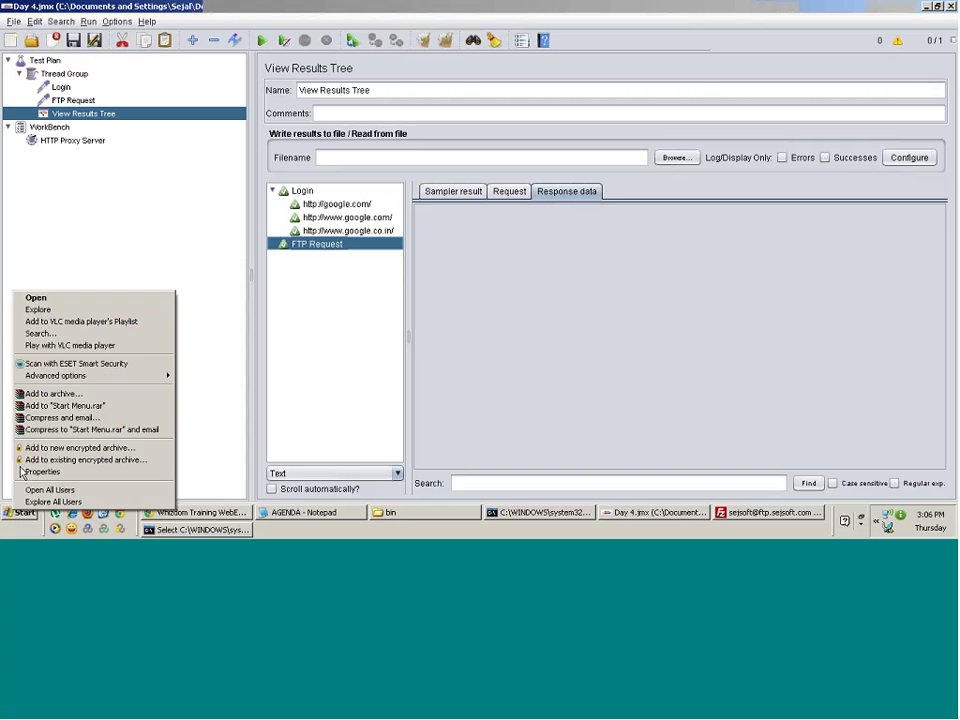
pyautogui.press('Escape')
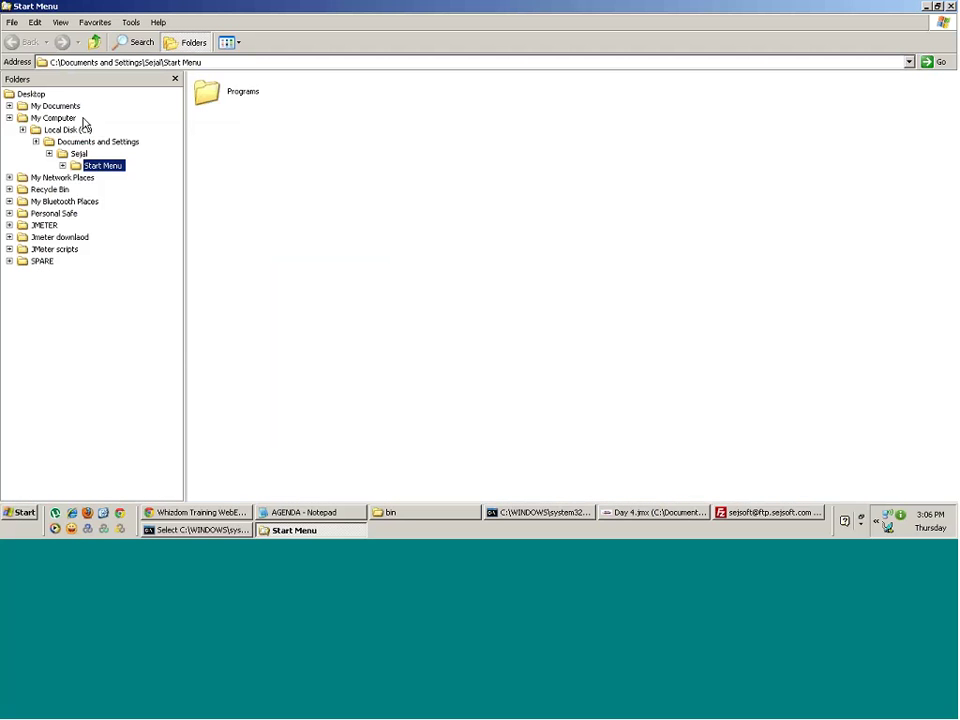
pyautogui.click(66, 130)
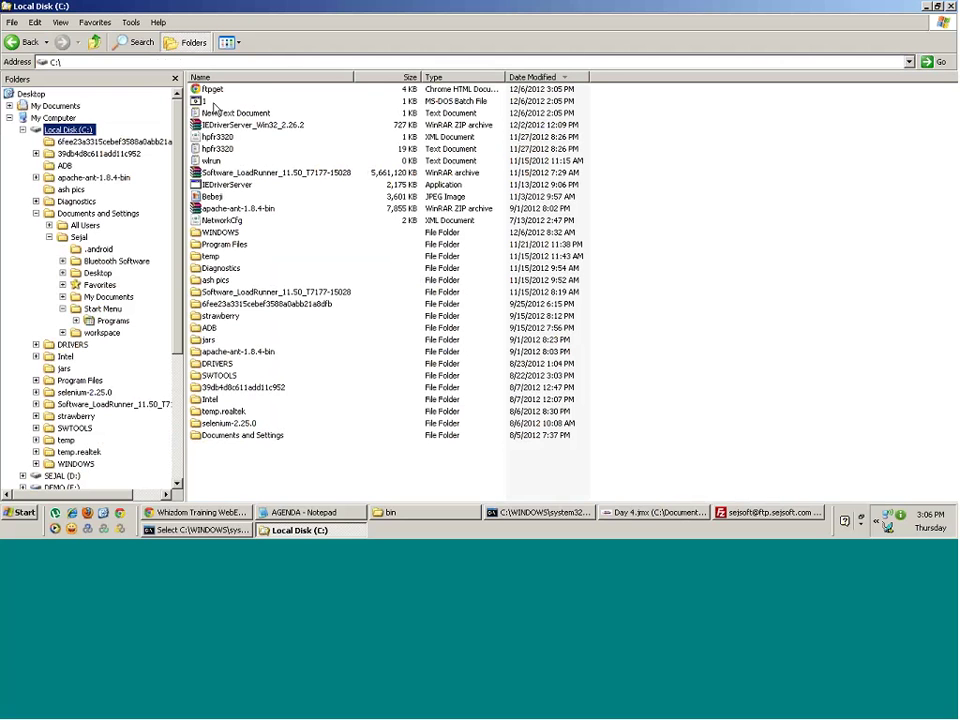
pyautogui.click(215, 92)
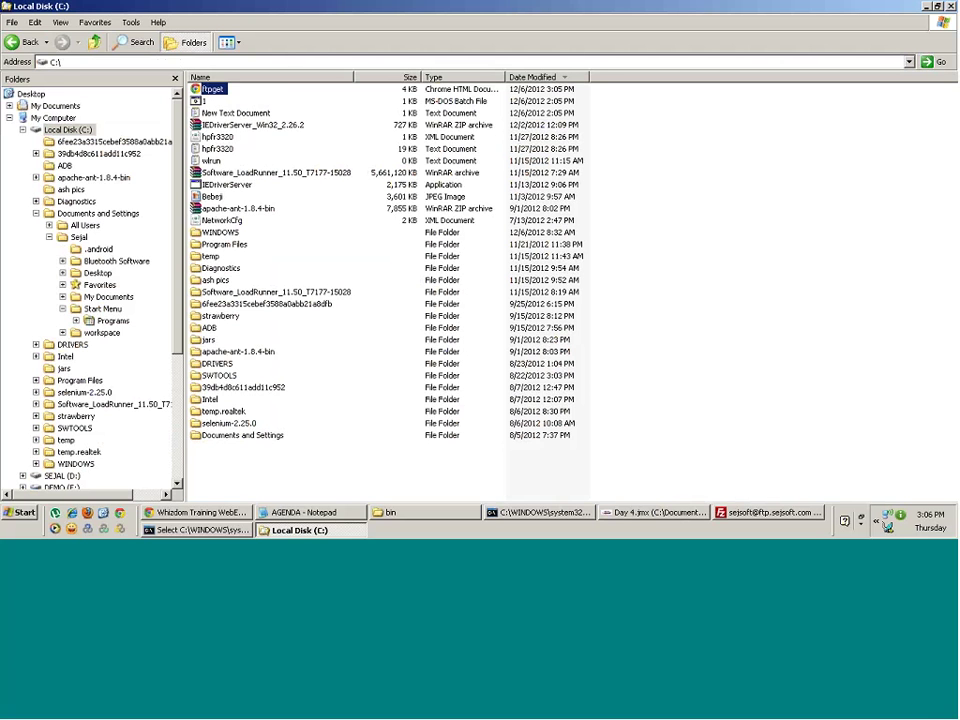
pyautogui.click(313, 531)
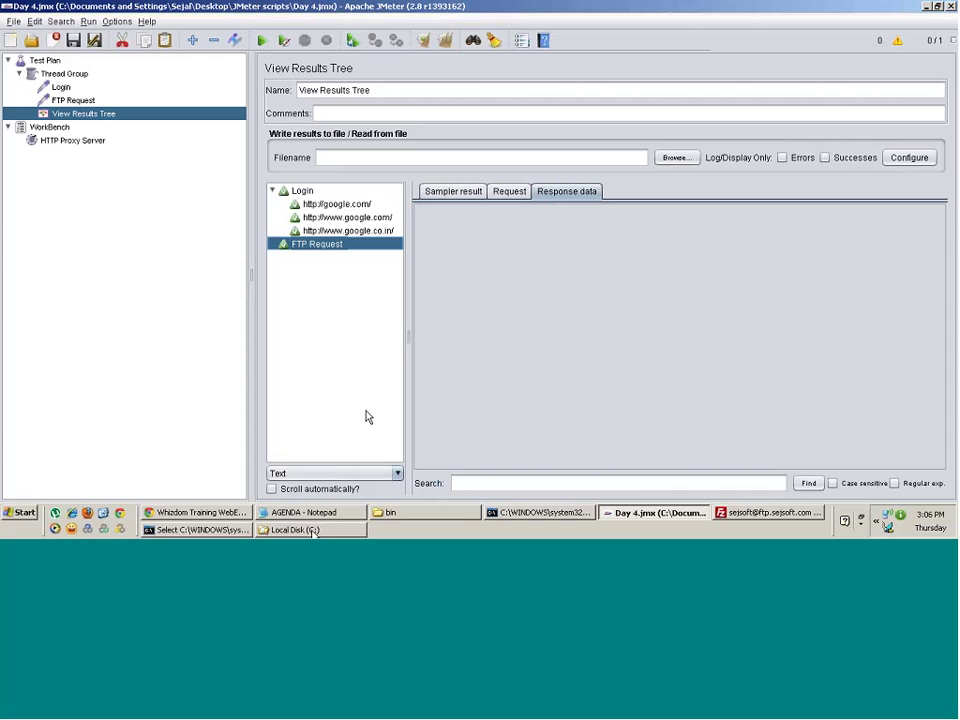
# - Enable Save File in Response on the FTP Request, clear results and rerun the test
pyautogui.click(84, 103)
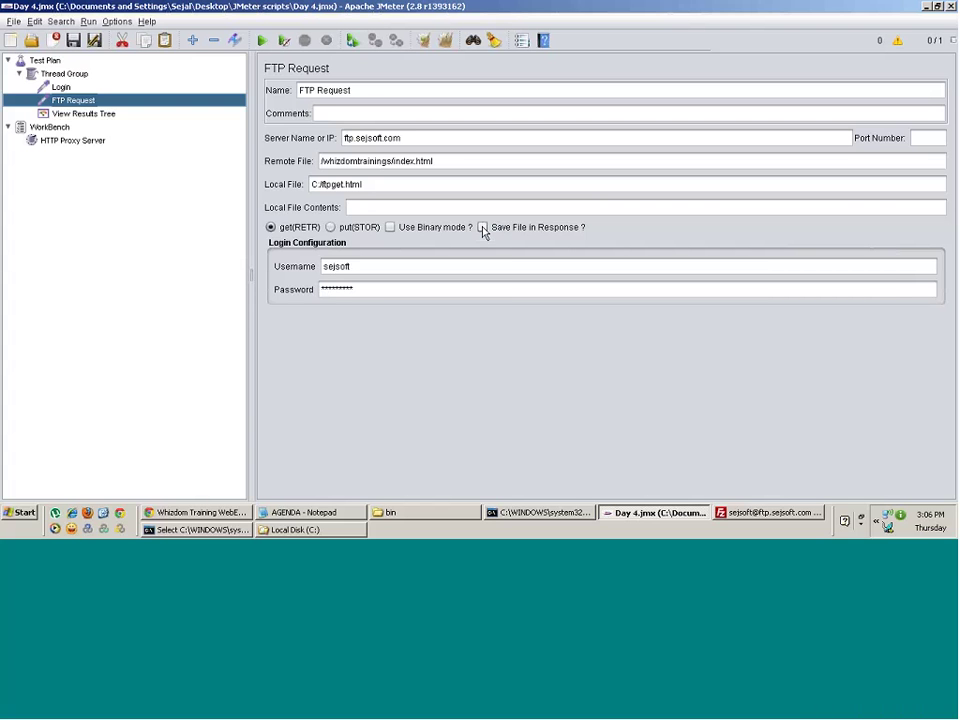
pyautogui.click(84, 113)
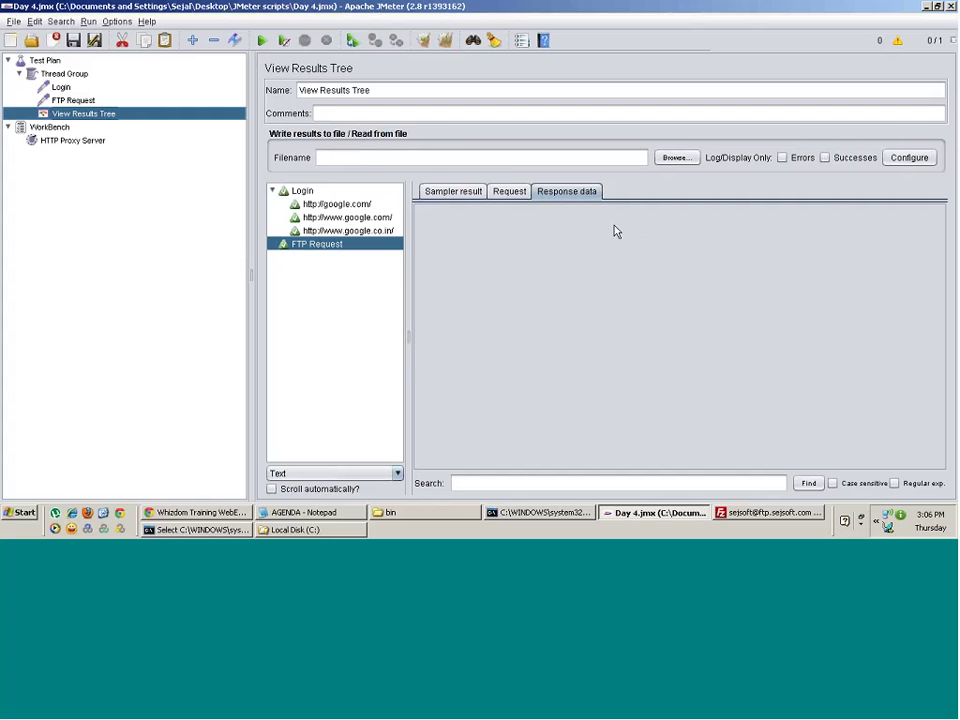
pyautogui.click(72, 100)
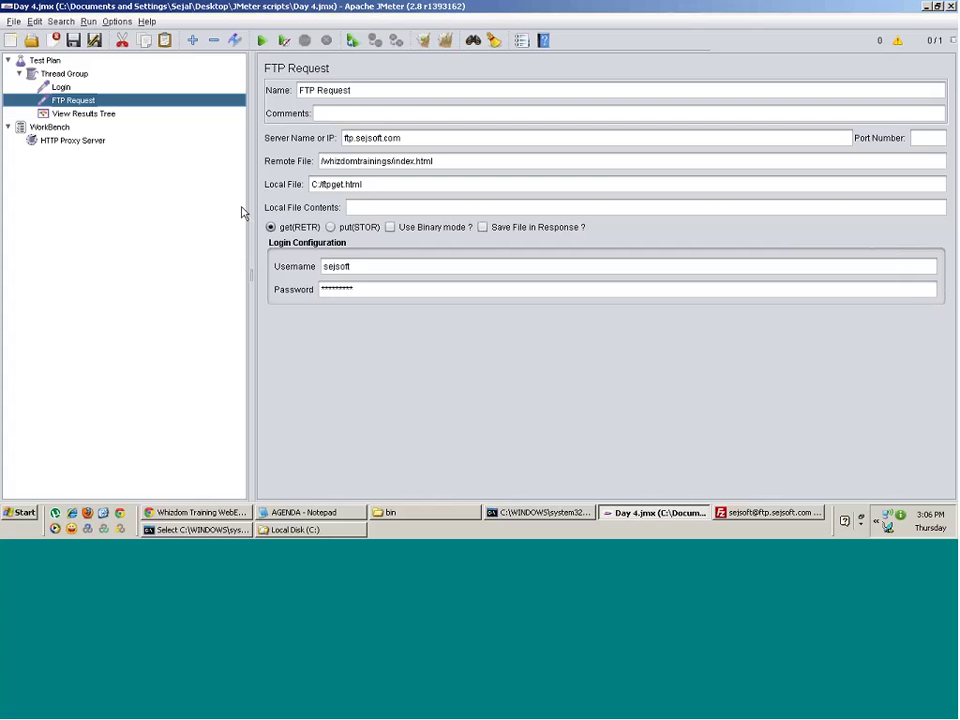
pyautogui.click(483, 228)
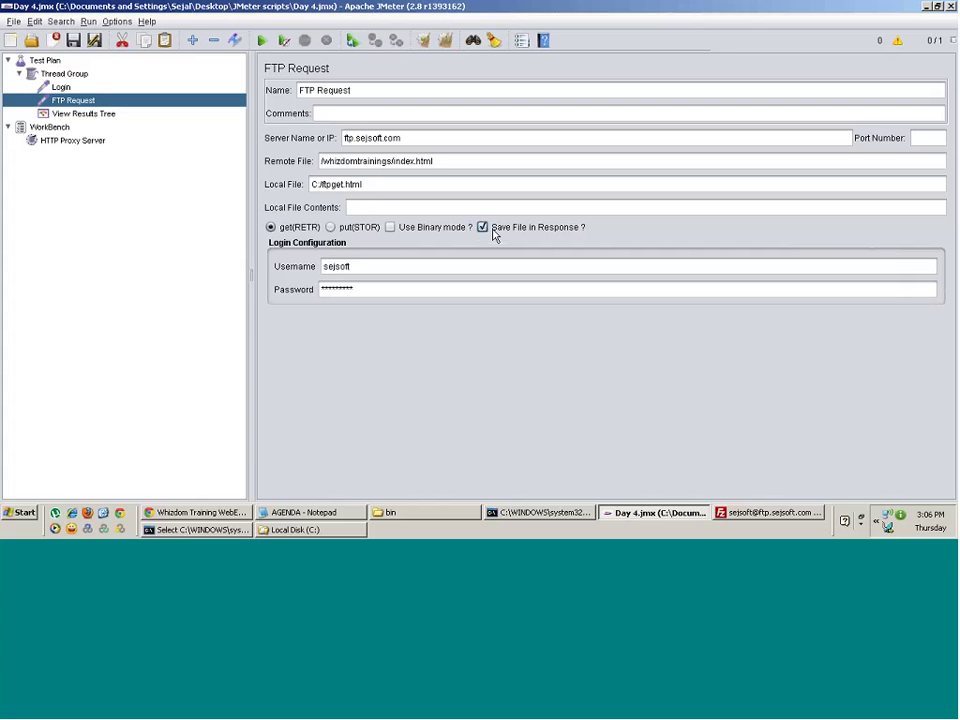
pyautogui.click(445, 40)
pyautogui.click(263, 41)
# - Inspect the downloaded Whizdom Trainings HTML in the FTP Request's response data, then reopen its settings
pyautogui.click(80, 113)
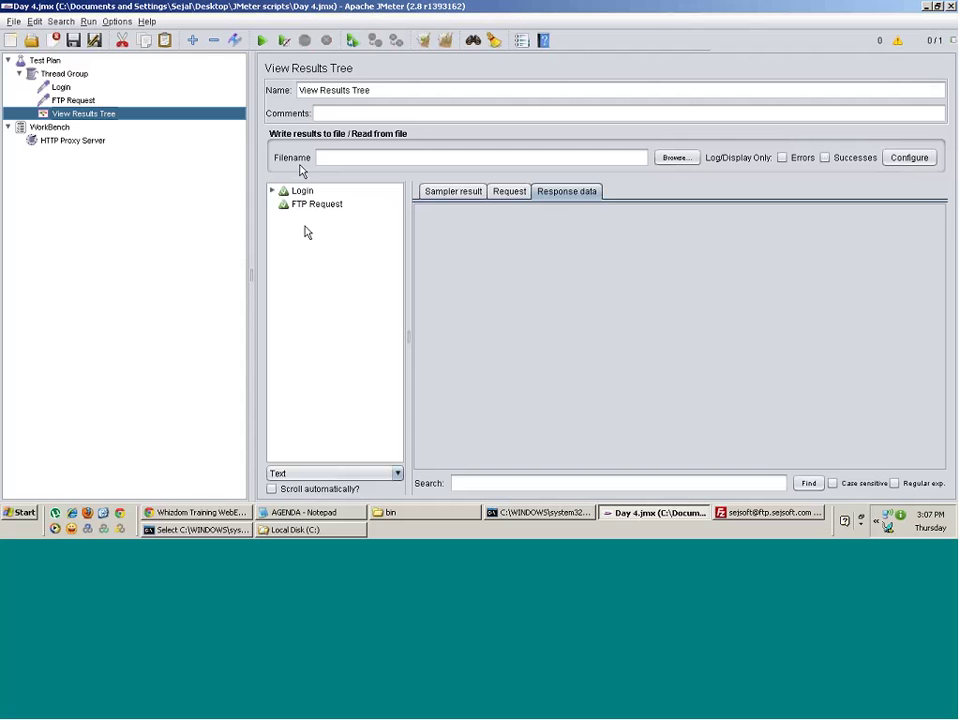
pyautogui.click(325, 205)
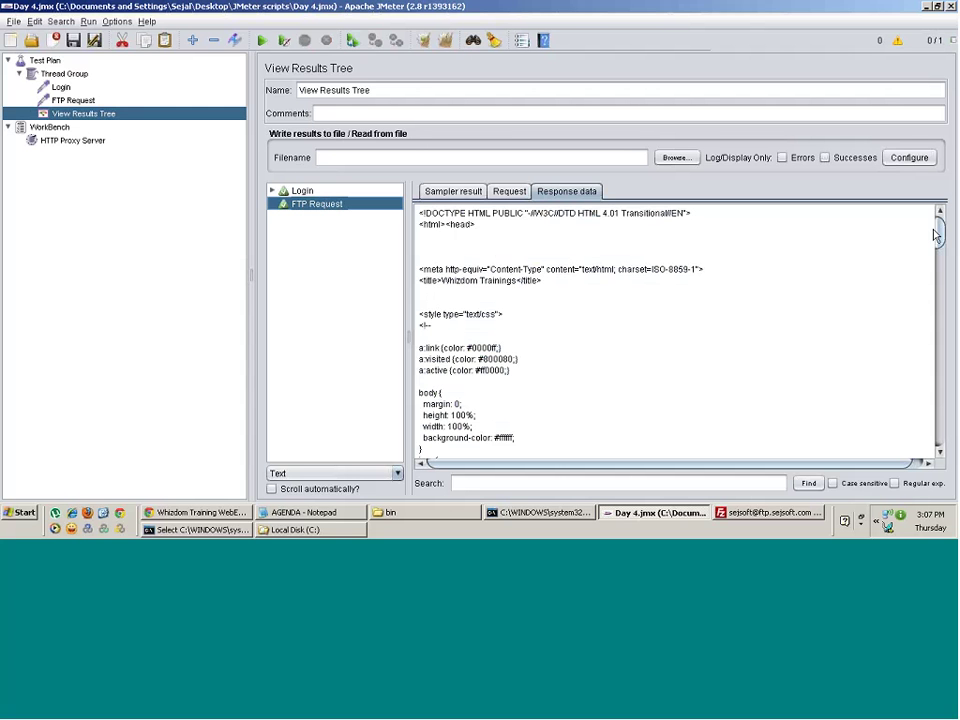
pyautogui.moveTo(943, 235)
pyautogui.mouseDown()
pyautogui.moveTo(921, 444)
pyautogui.moveTo(938, 388)
pyautogui.moveTo(940, 220)
pyautogui.mouseUp()
pyautogui.click(86, 102)
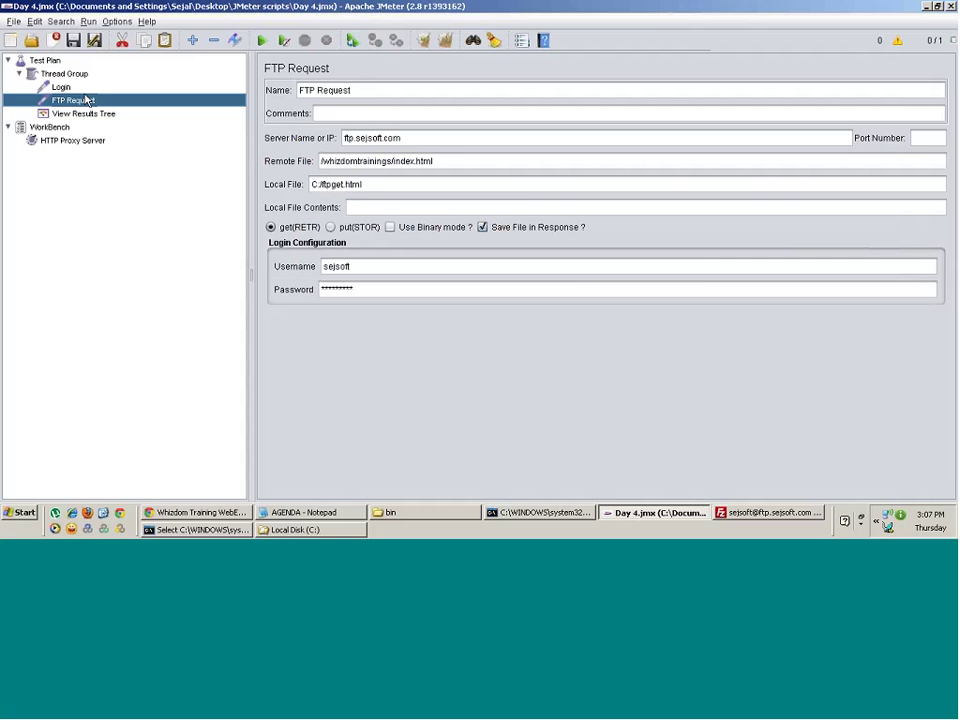
# - Paste two more FTP Request copies into the Thread Group, keeping them above View Results Tree
pyautogui.press('Down')
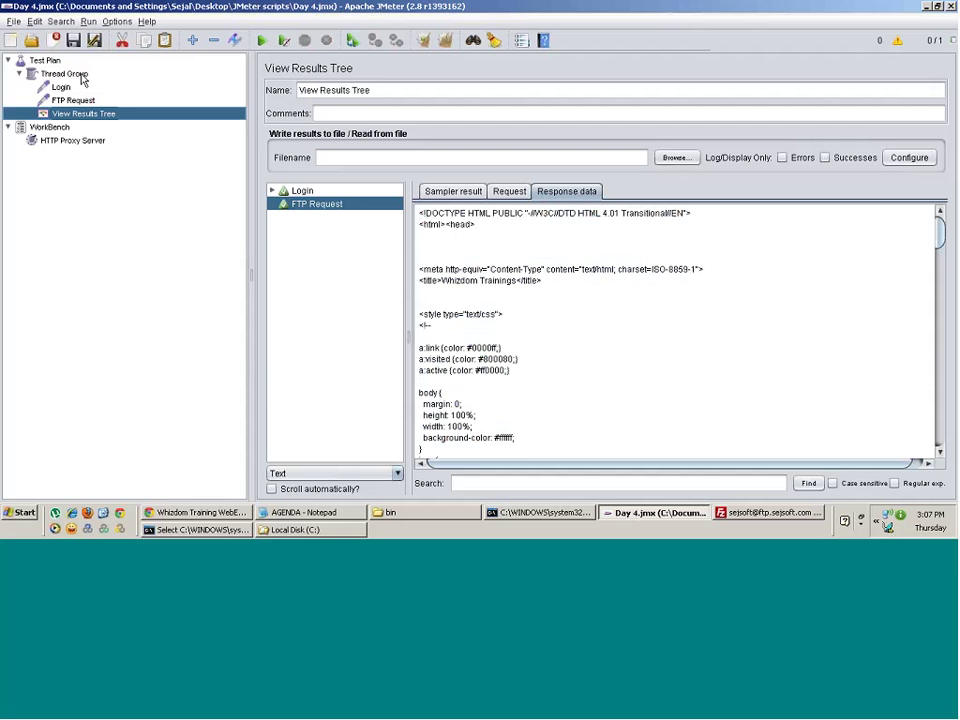
pyautogui.click(83, 80)
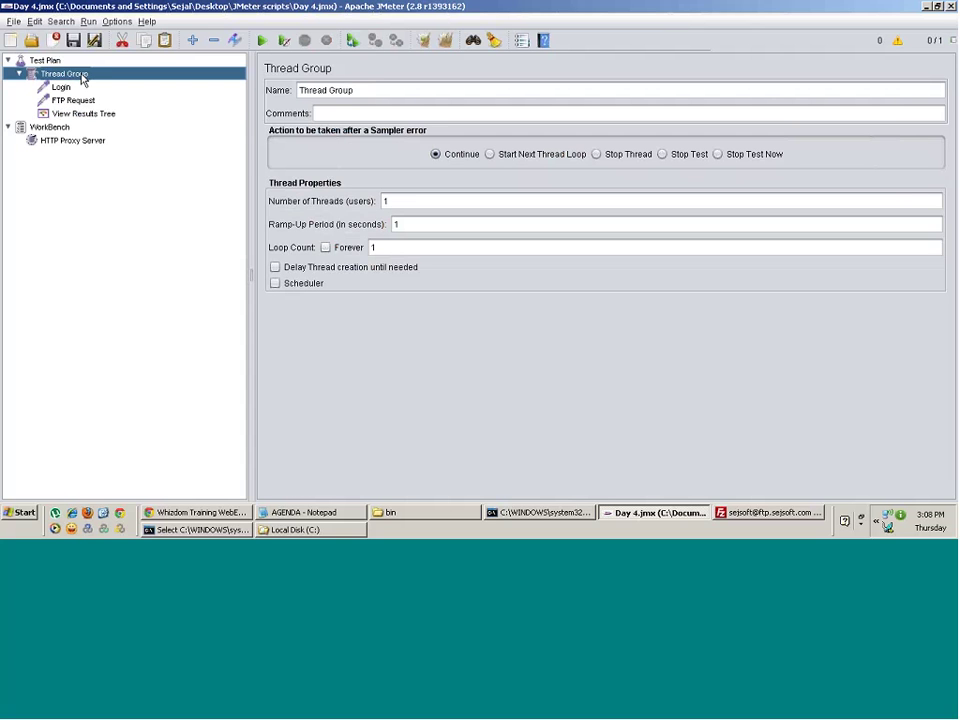
pyautogui.hotkey('ctrl', 'v')
pyautogui.hotkey('ctrl', 'v')
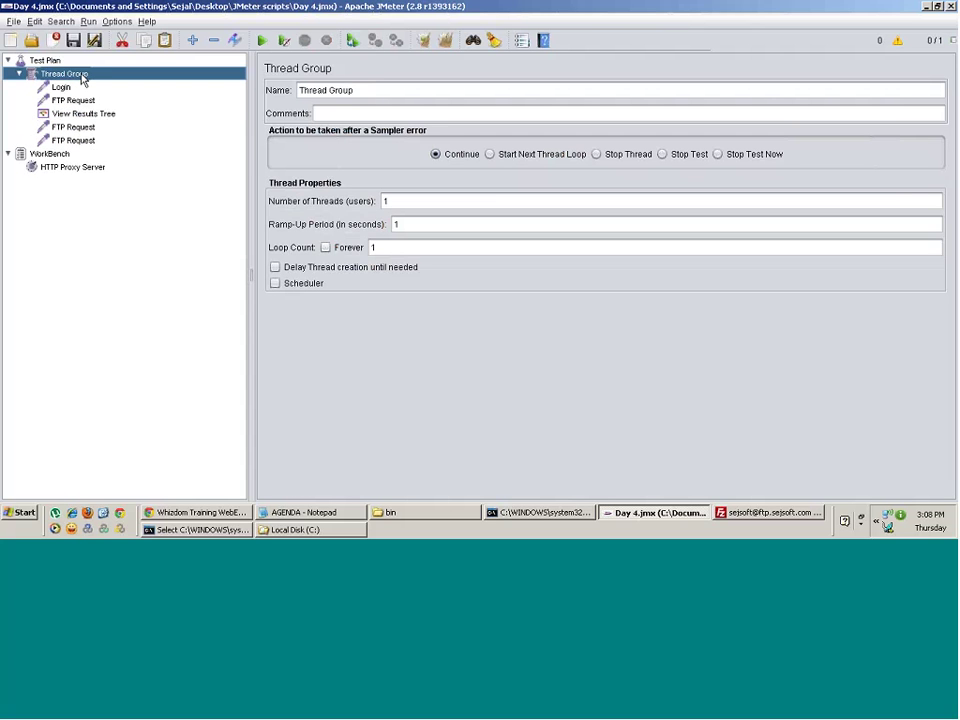
pyautogui.click(83, 113)
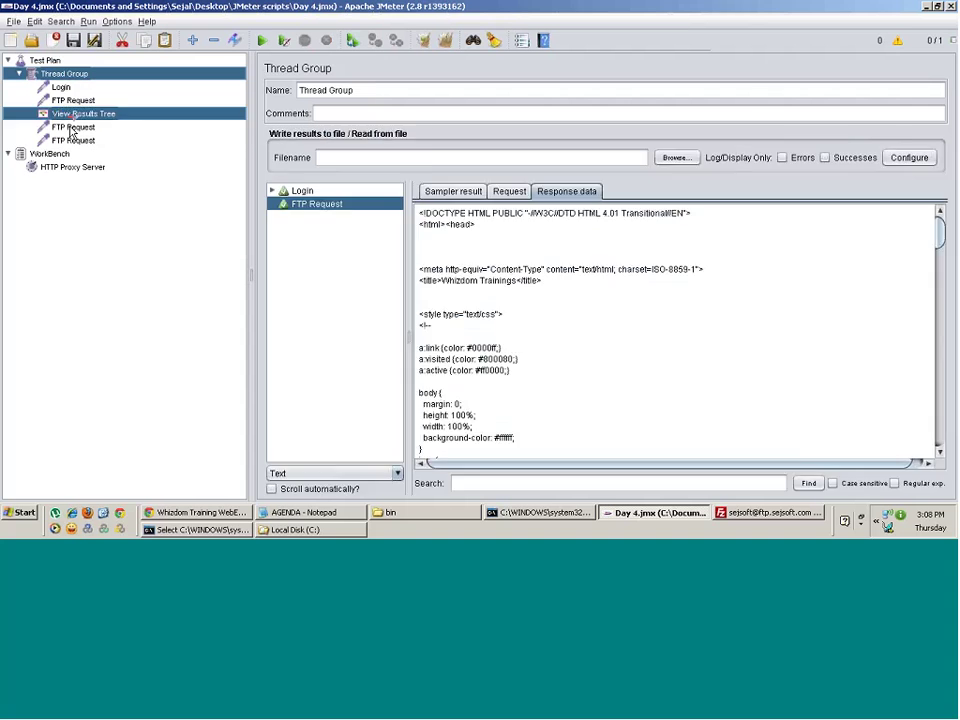
pyautogui.moveTo(73, 140)
pyautogui.mouseDown()
pyautogui.moveTo(86, 153)
pyautogui.moveTo(75, 149)
pyautogui.mouseUp()
pyautogui.click(101, 167)
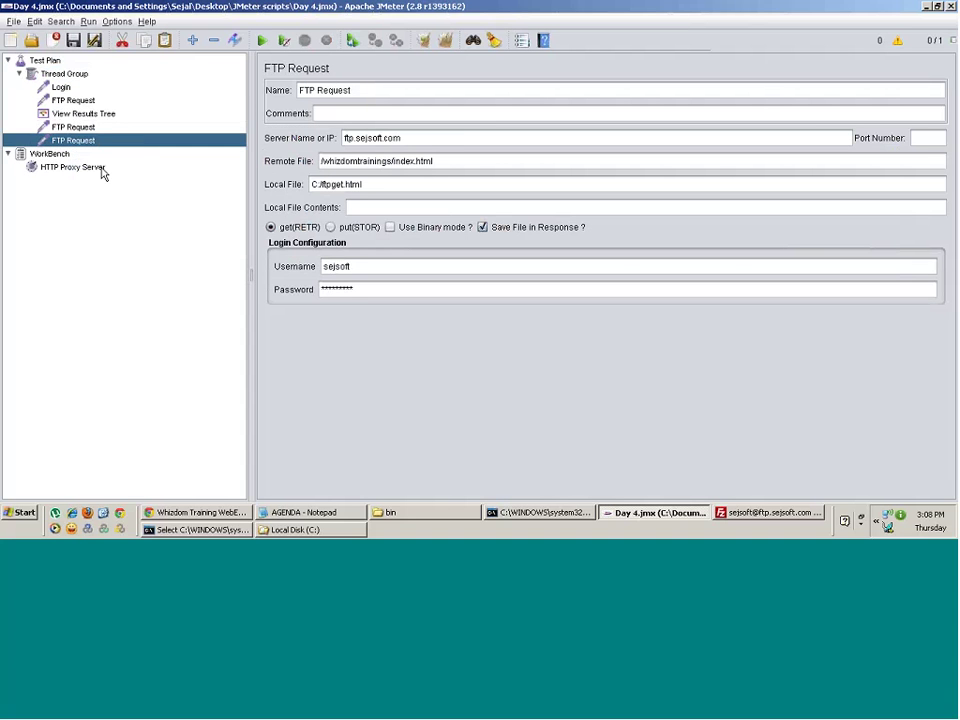
# - Compare the three FTP Requests' settings to confirm they are identical
pyautogui.click(70, 100)
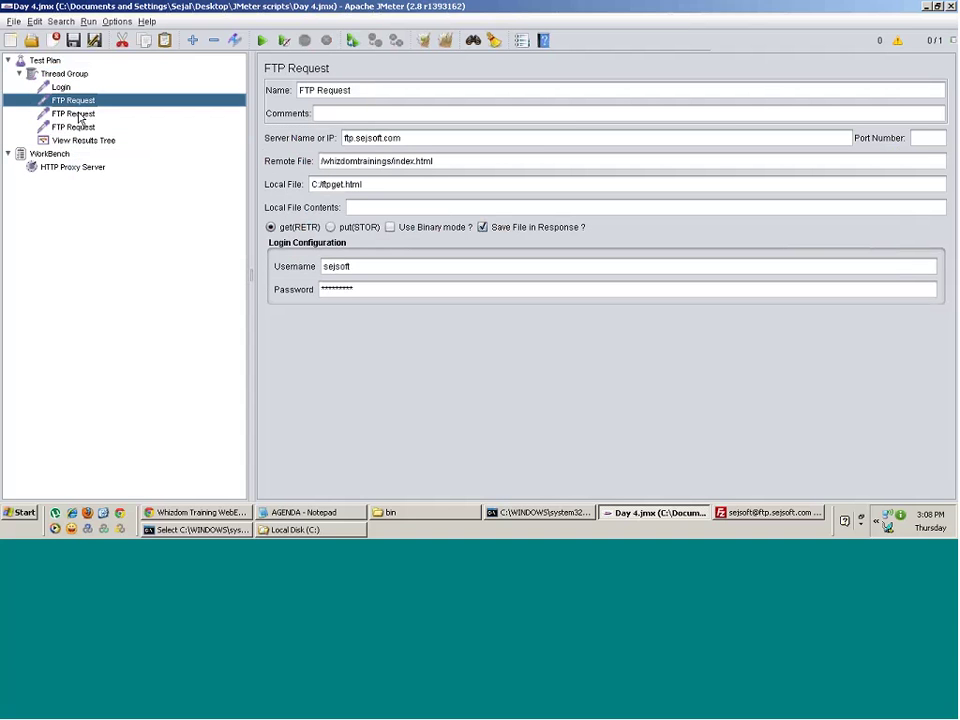
pyautogui.click(79, 115)
pyautogui.click(86, 129)
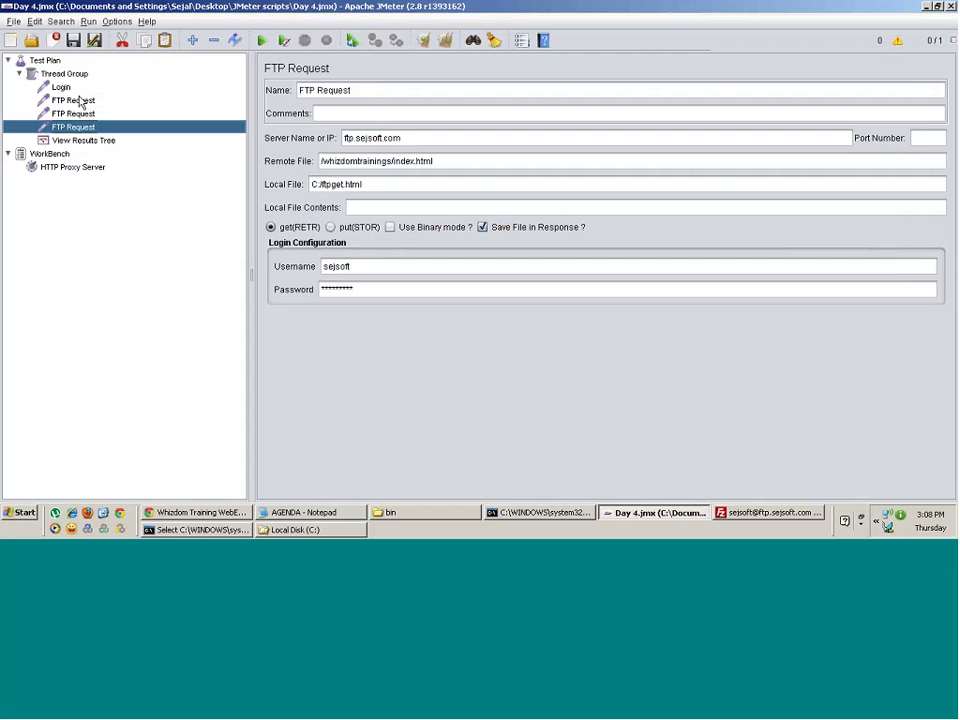
pyautogui.click(80, 102)
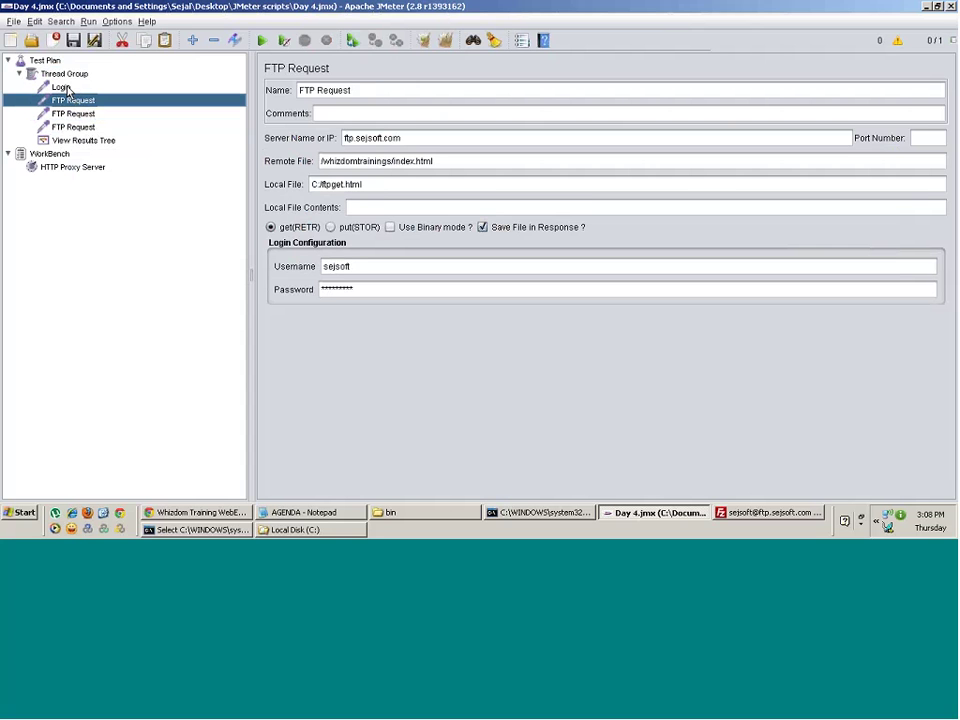
# - Bring up the Thread Group's Add > Config Element menu
pyautogui.click(76, 75)
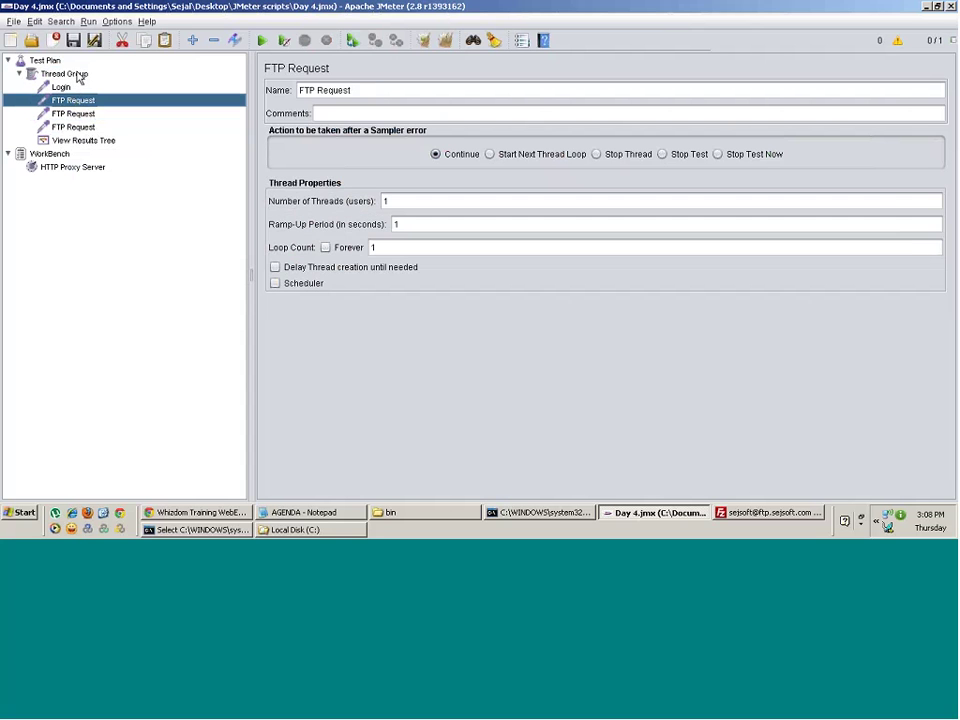
pyautogui.rightClick(78, 76)
pyautogui.moveTo(200, 81)
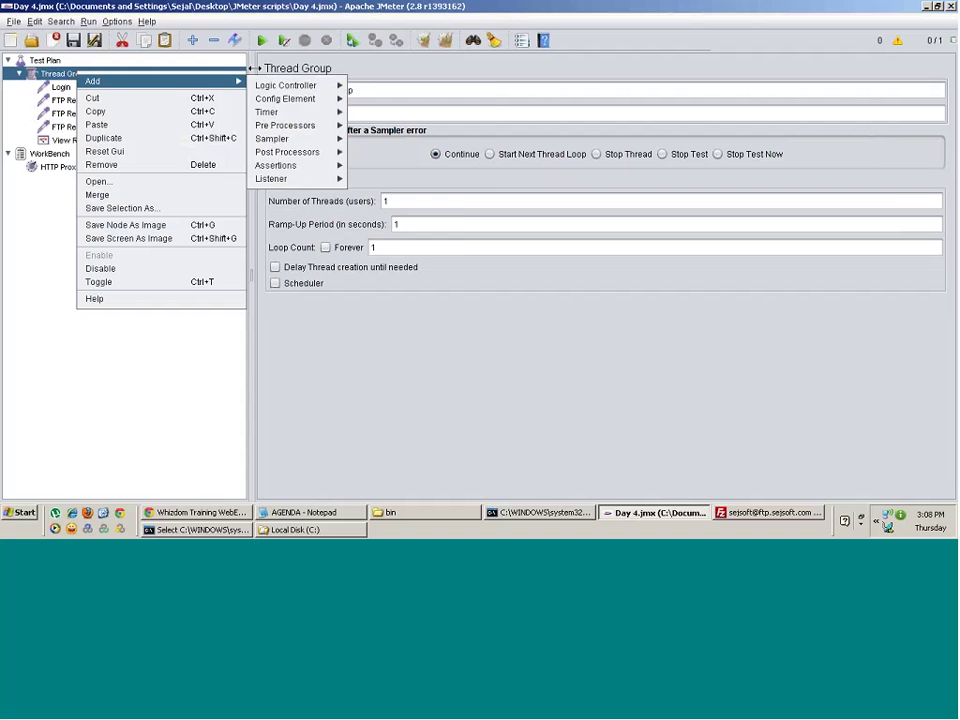
pyautogui.moveTo(300, 98)
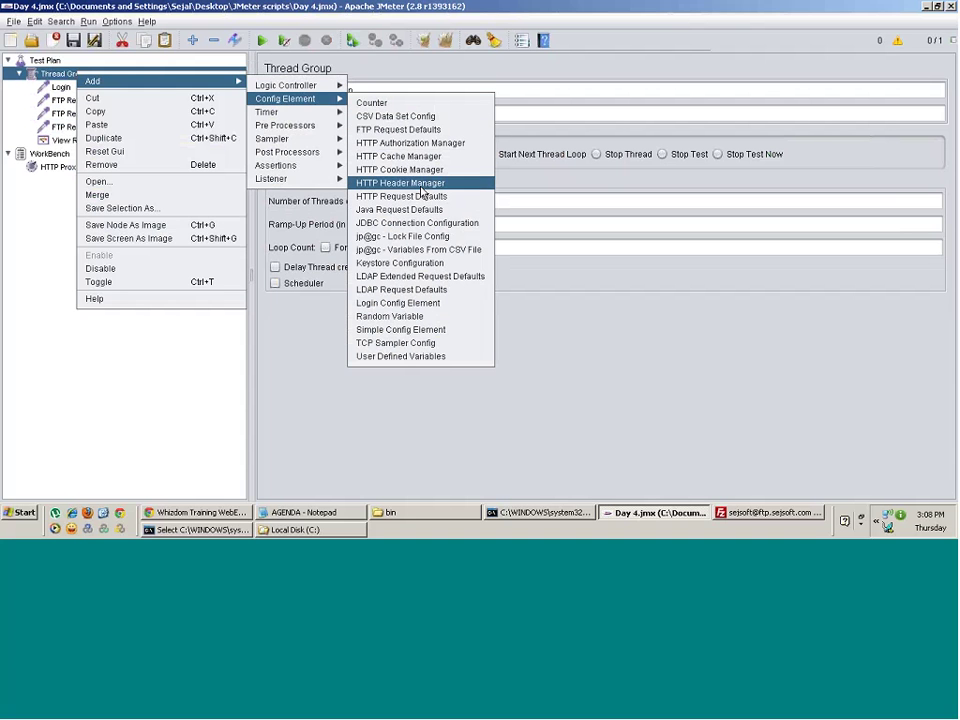
# - Add HTTP Request Defaults and place it inside the Thread Group just above Login
pyautogui.click(420, 198)
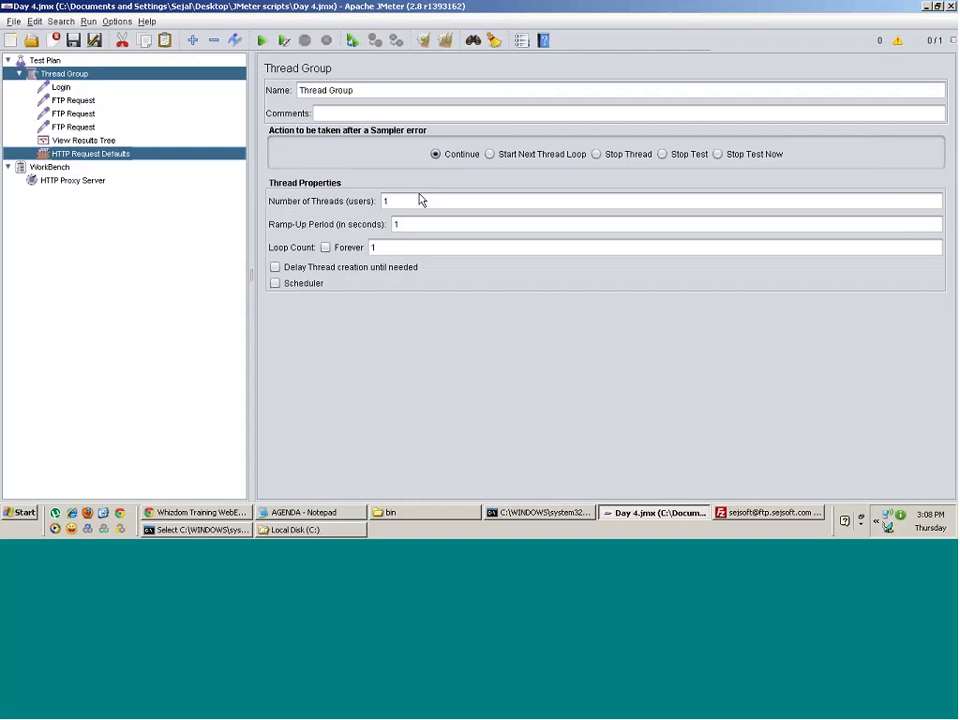
pyautogui.click(84, 140)
pyautogui.moveTo(95, 80); pyautogui.dragTo(92, 74)
pyautogui.click(112, 95)
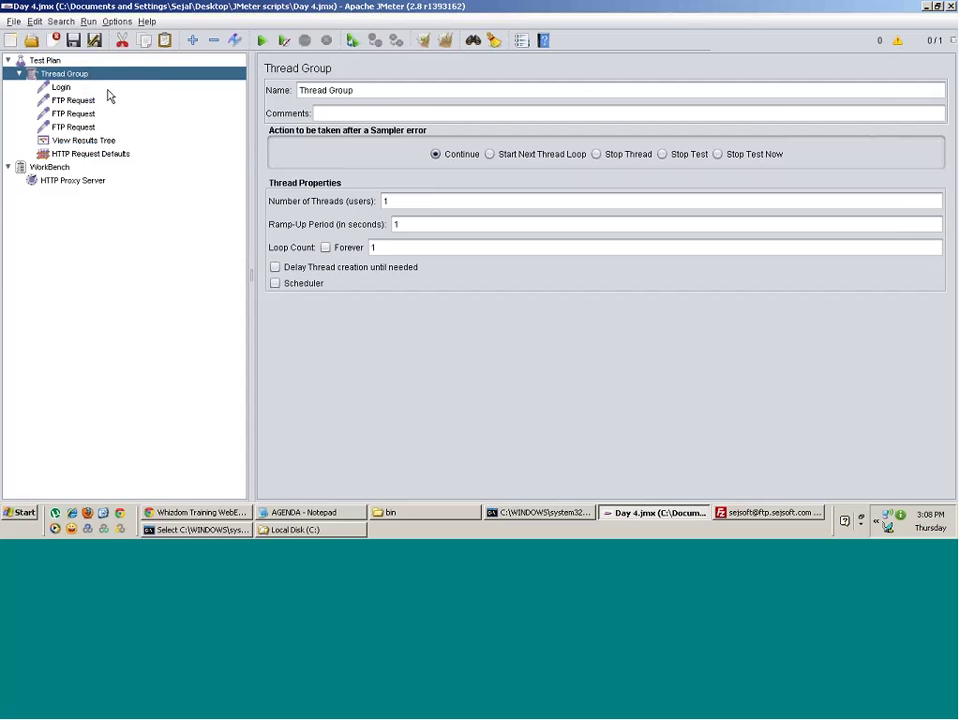
pyautogui.moveTo(66, 157); pyautogui.dragTo(70, 76)
pyautogui.click(71, 107)
pyautogui.click(70, 101)
pyautogui.moveTo(59, 93); pyautogui.dragTo(61, 89)
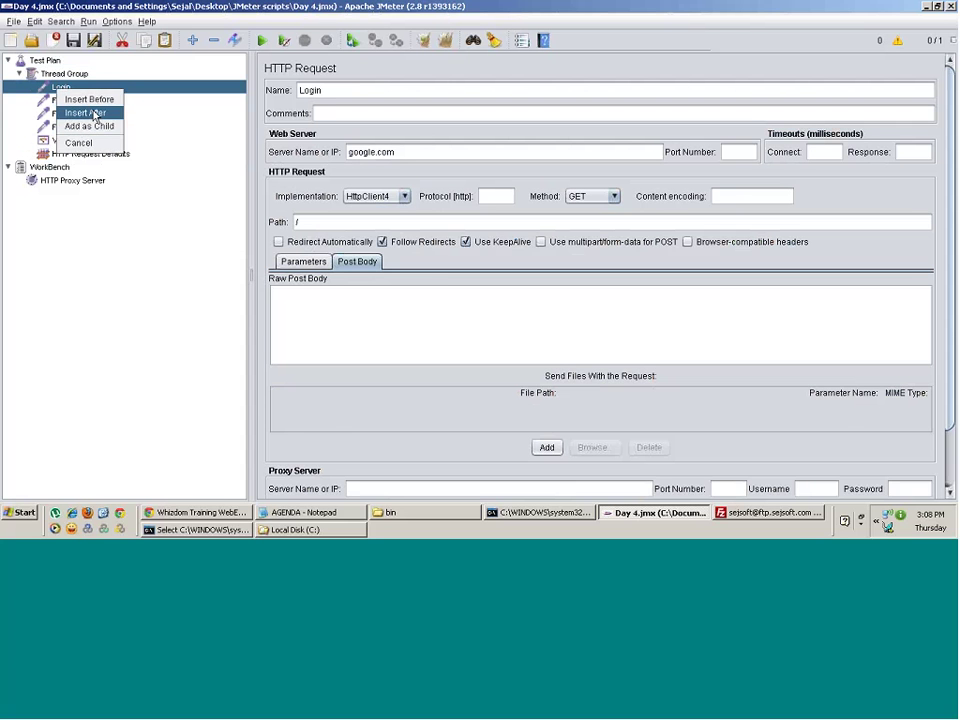
pyautogui.click(92, 99)
# - Compare HTTP Request Defaults with Login's settings and focus the default server name field
pyautogui.click(78, 88)
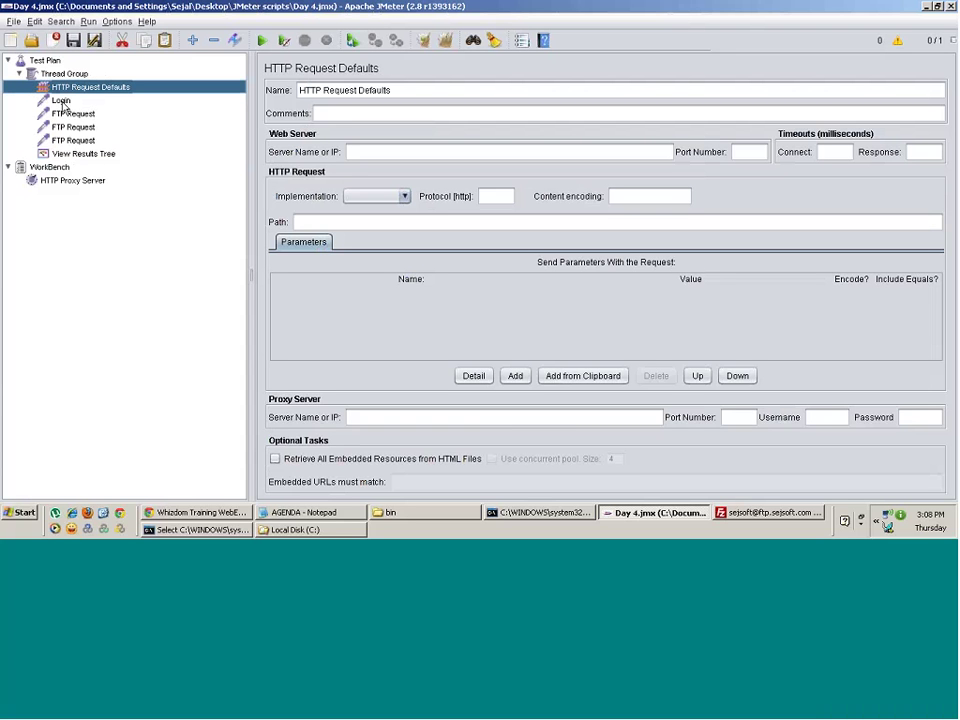
pyautogui.click(61, 101)
pyautogui.click(93, 88)
pyautogui.click(360, 152)
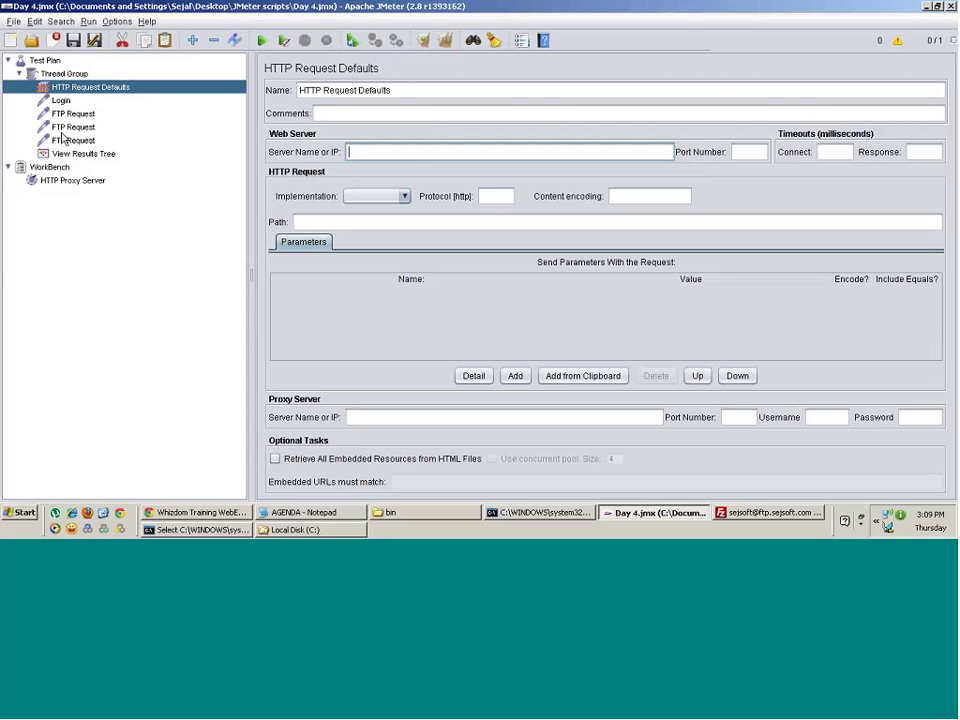
# - Add a Simple Controller to the Thread Group via Add > Logic Controller
pyautogui.click(66, 76)
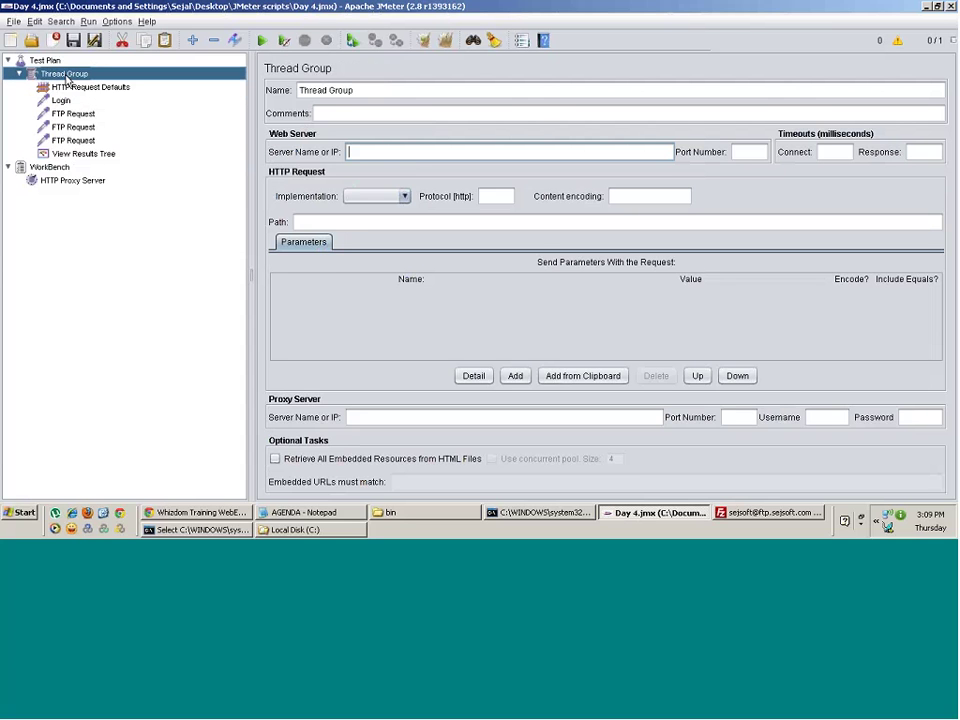
pyautogui.rightClick(72, 80)
pyautogui.moveTo(198, 90)
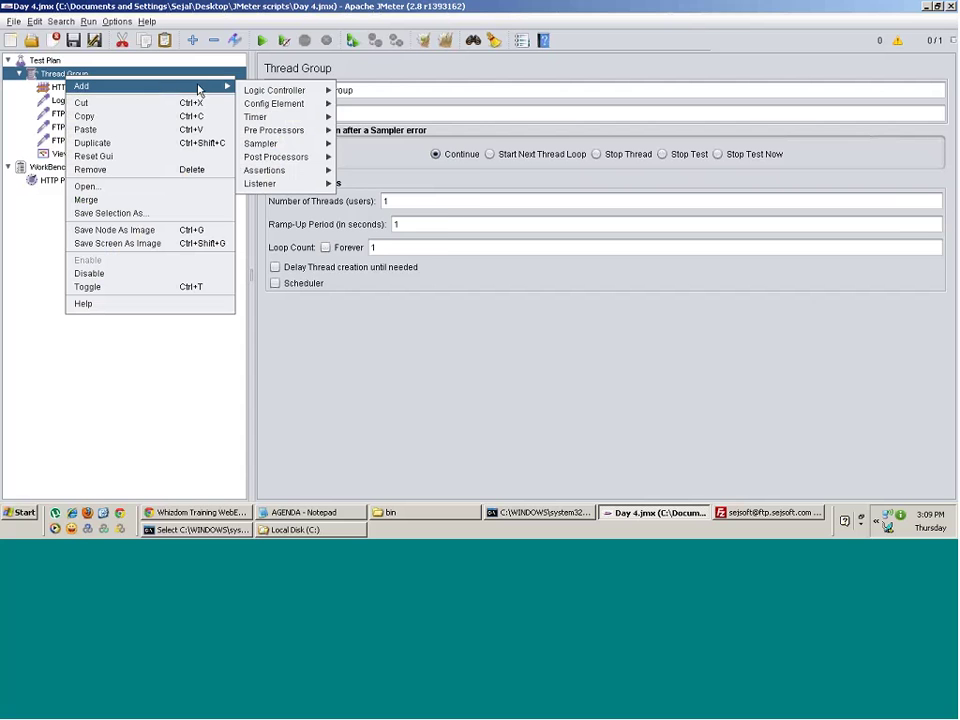
pyautogui.moveTo(243, 91)
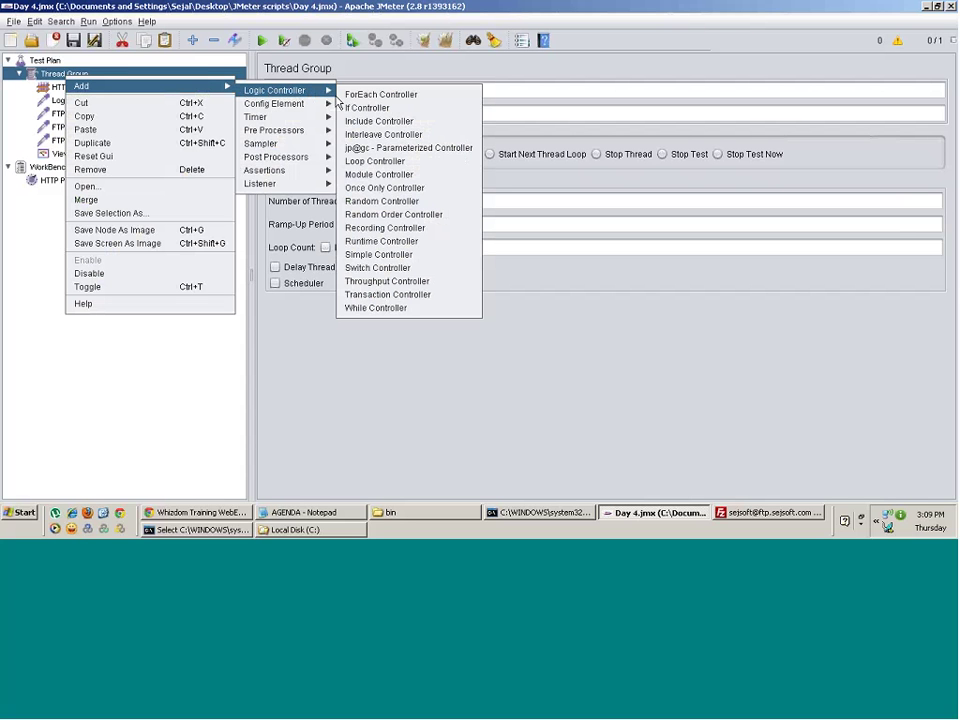
pyautogui.click(381, 254)
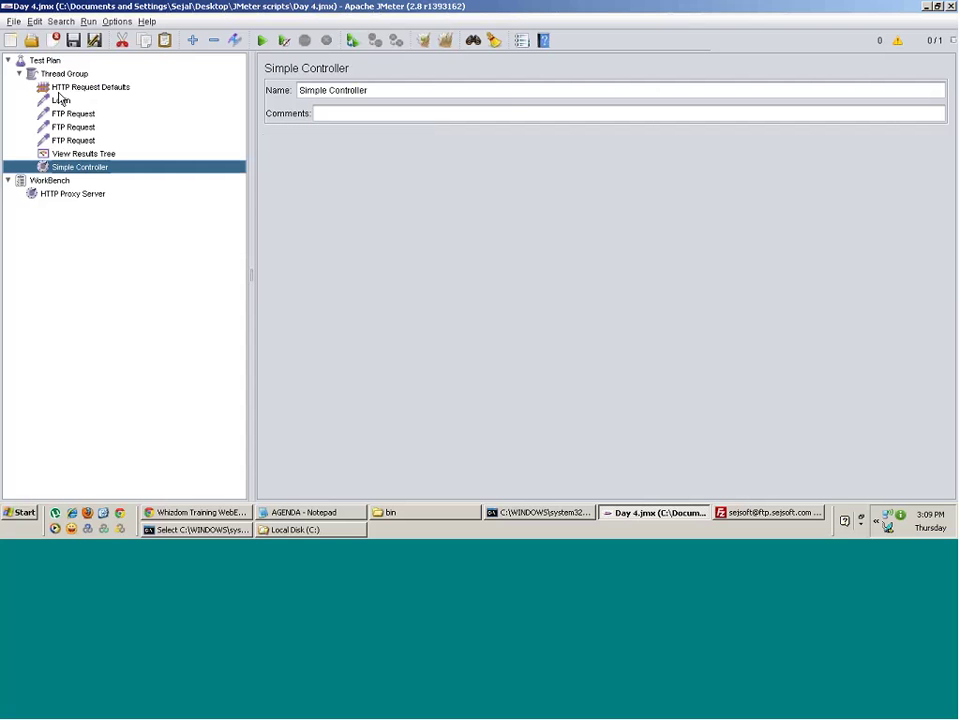
# - Move HTTP Request Defaults and Login into the Simple Controller as its children
pyautogui.moveTo(58, 97); pyautogui.dragTo(83, 173)
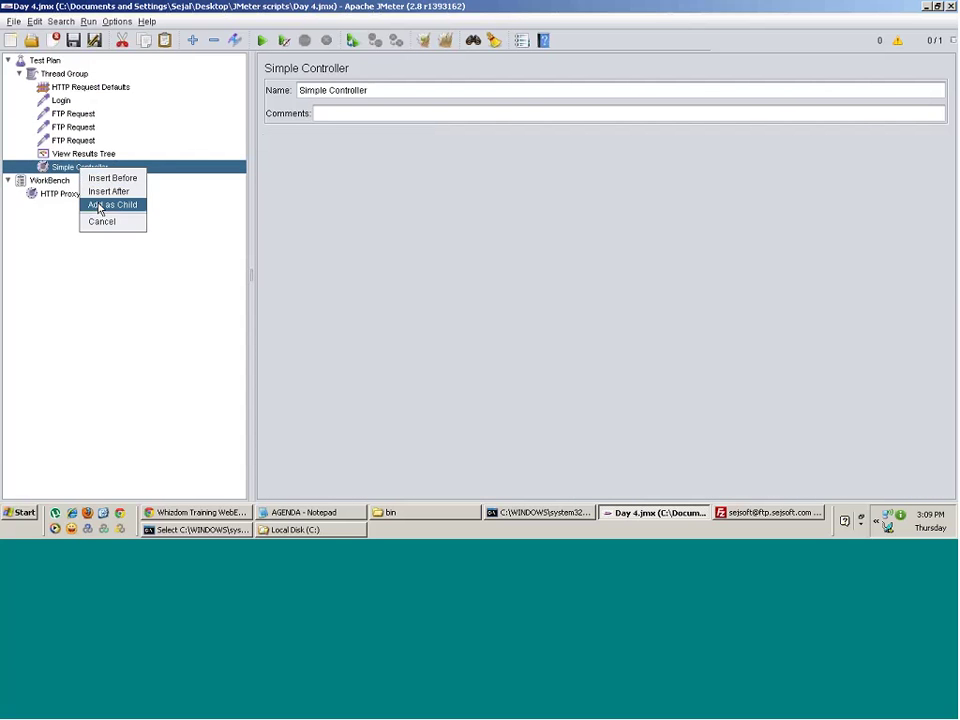
pyautogui.click(100, 204)
pyautogui.moveTo(62, 88); pyautogui.dragTo(78, 156)
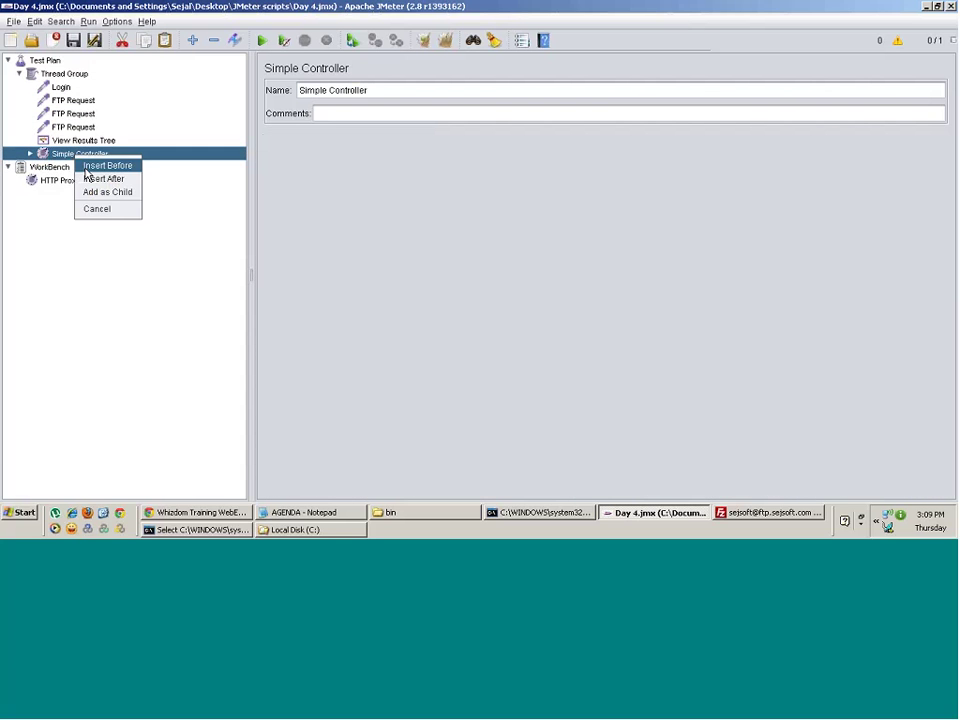
pyautogui.click(100, 192)
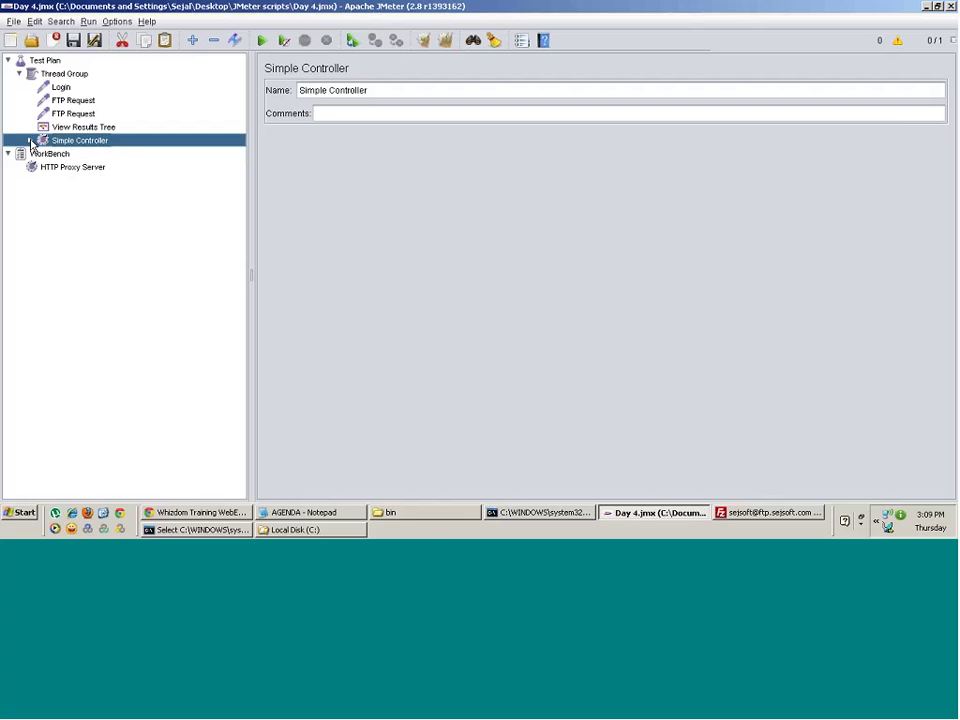
pyautogui.click(31, 141)
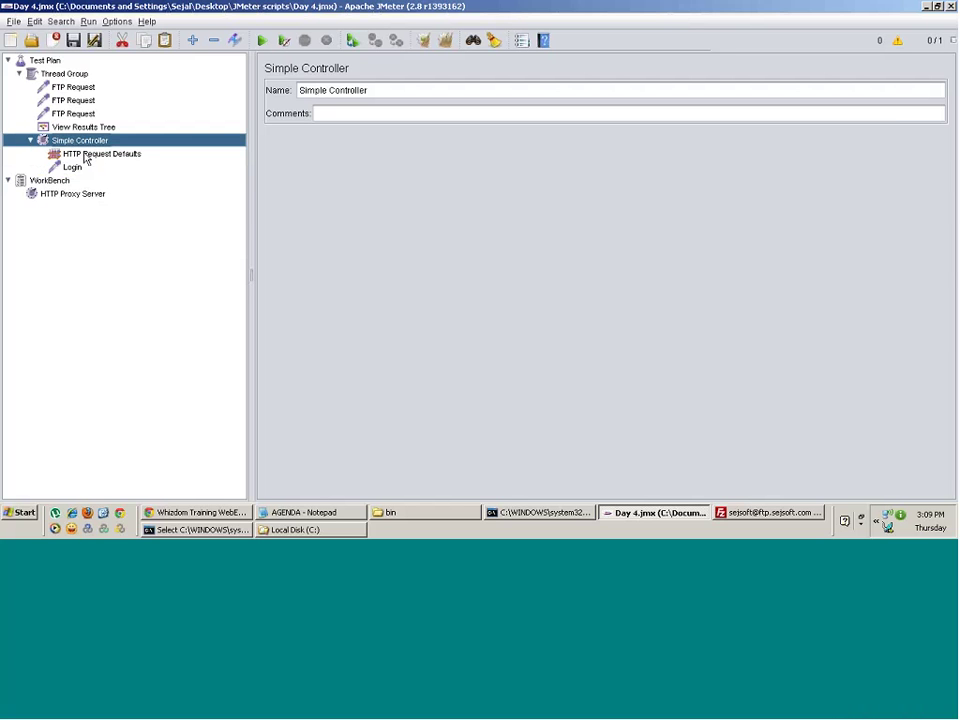
pyautogui.click(62, 87)
pyautogui.click(72, 117)
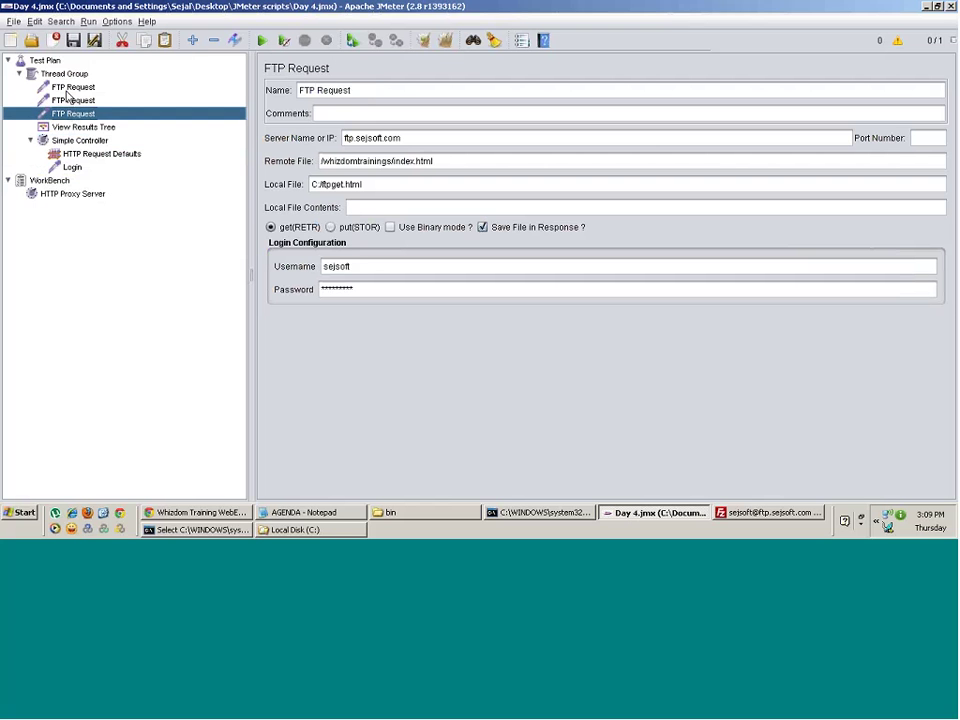
# - Add a second Simple Controller to the Thread Group
pyautogui.click(60, 88)
pyautogui.click(66, 75)
pyautogui.rightClick(68, 78)
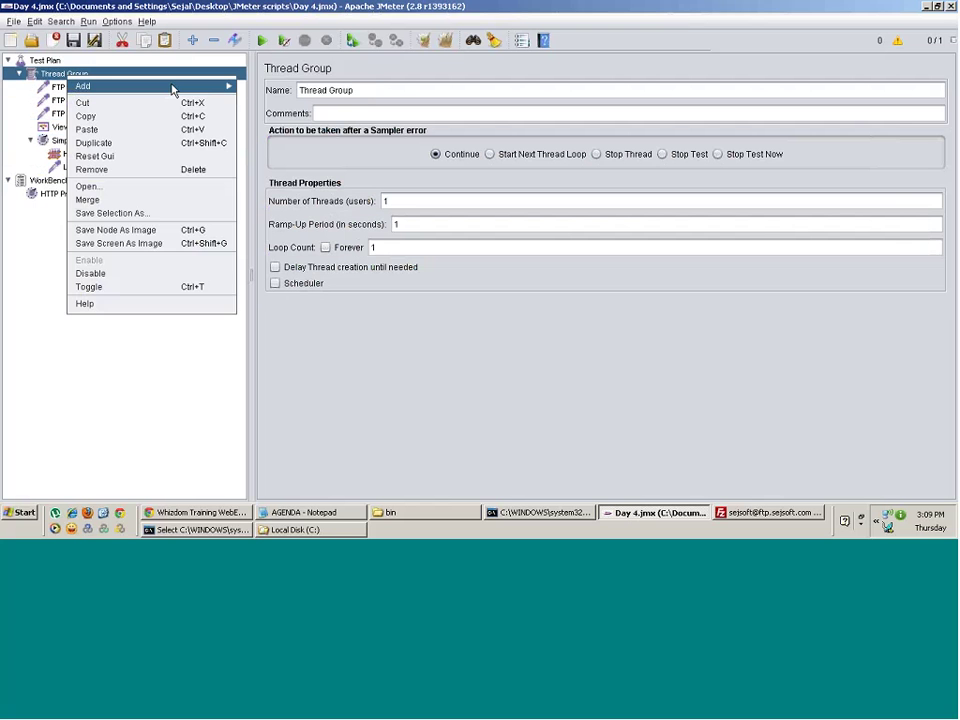
pyautogui.moveTo(290, 91)
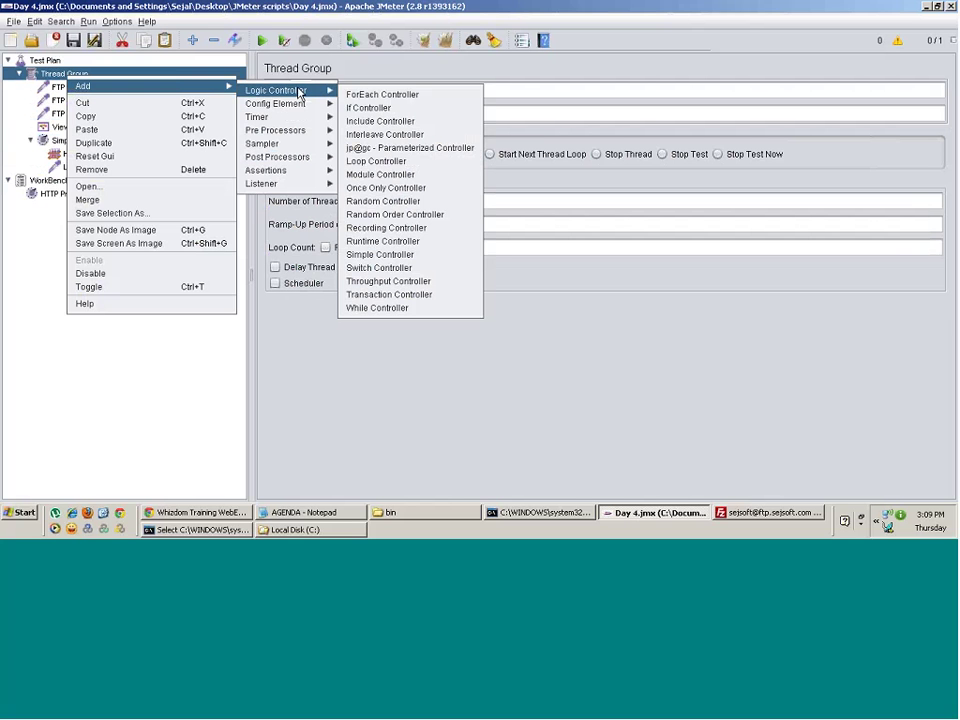
pyautogui.click(384, 255)
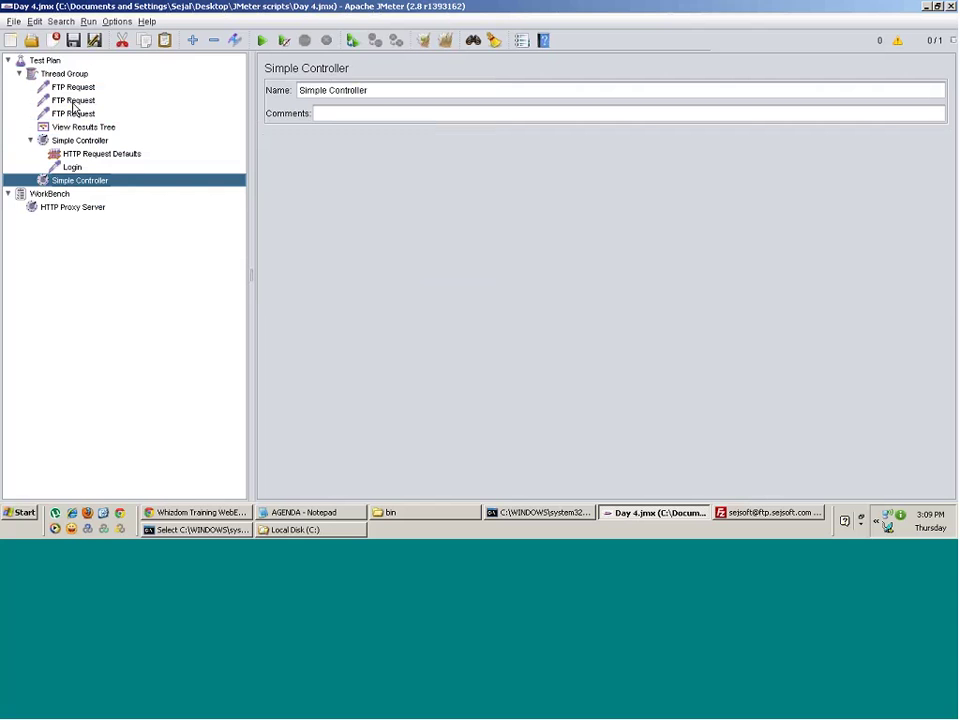
# - Move the three FTP Requests into the second Simple Controller and expand it
pyautogui.click(72, 88)
pyautogui.hotkey('shift', 'Down')
pyautogui.hotkey('shift', 'Down')
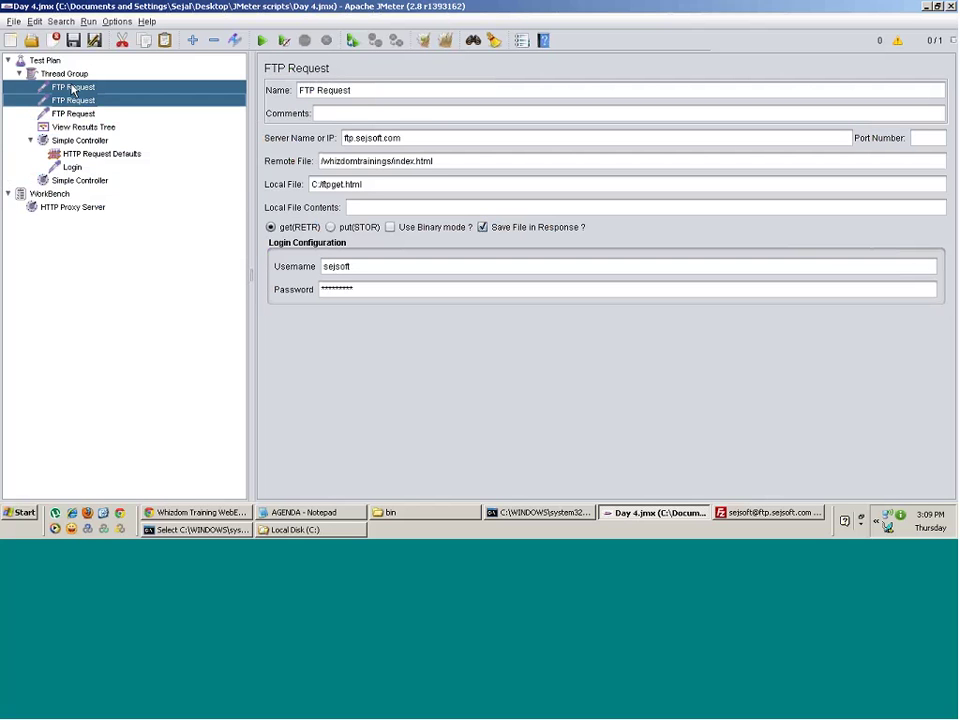
pyautogui.press('Delete')
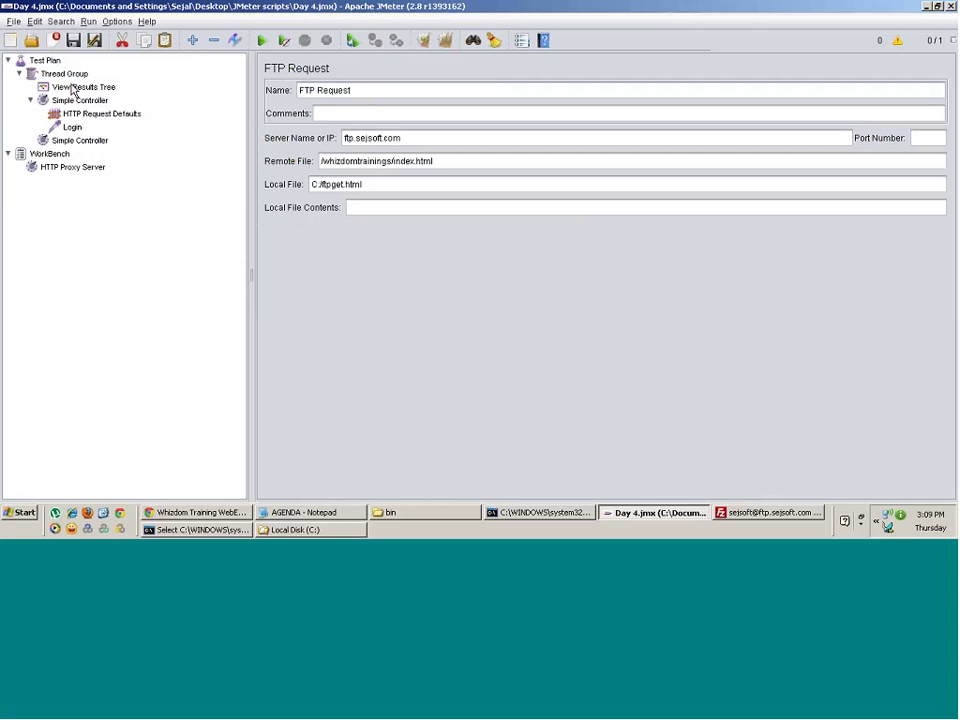
pyautogui.click(80, 140)
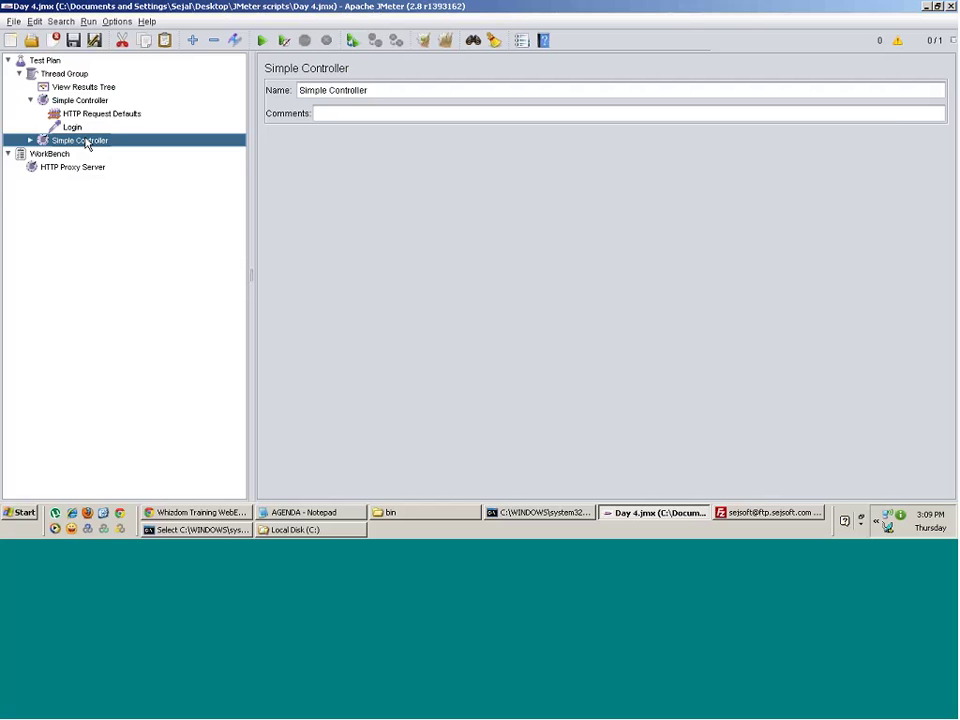
pyautogui.click(31, 141)
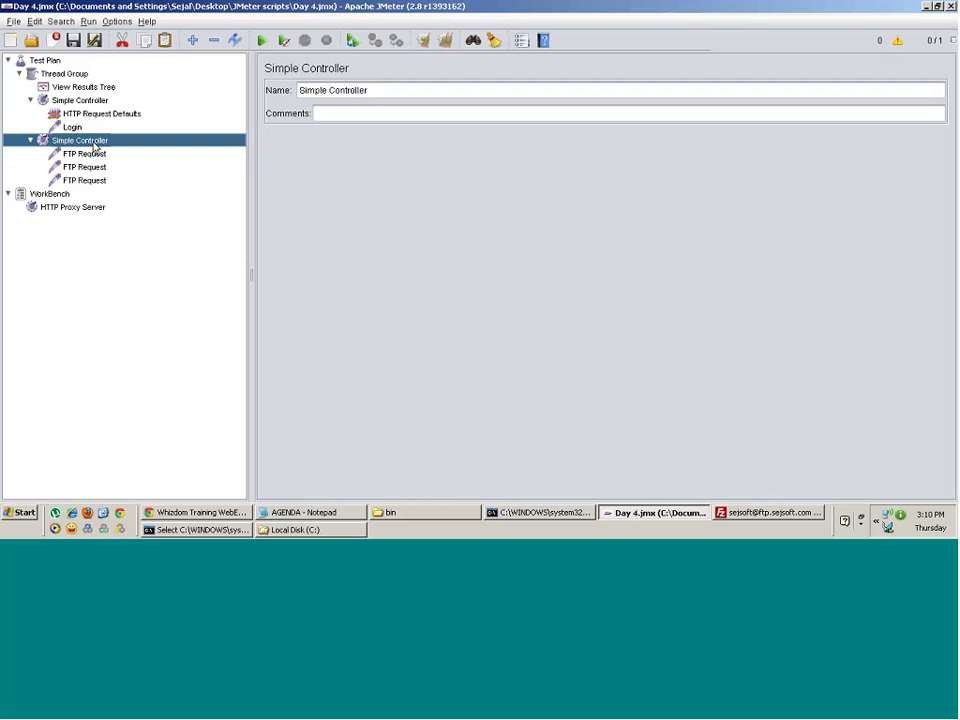
# - Add FTP Request Defaults to the second Simple Controller, placed before the three FTP Requests
pyautogui.click(92, 154)
pyautogui.click(92, 167)
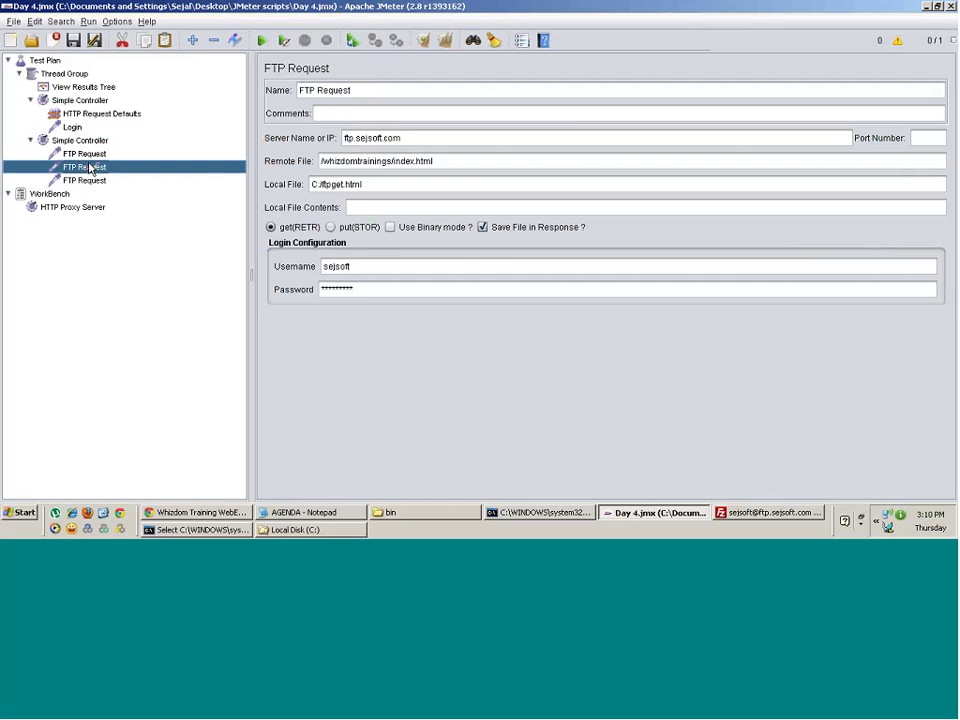
pyautogui.click(92, 181)
pyautogui.click(92, 140)
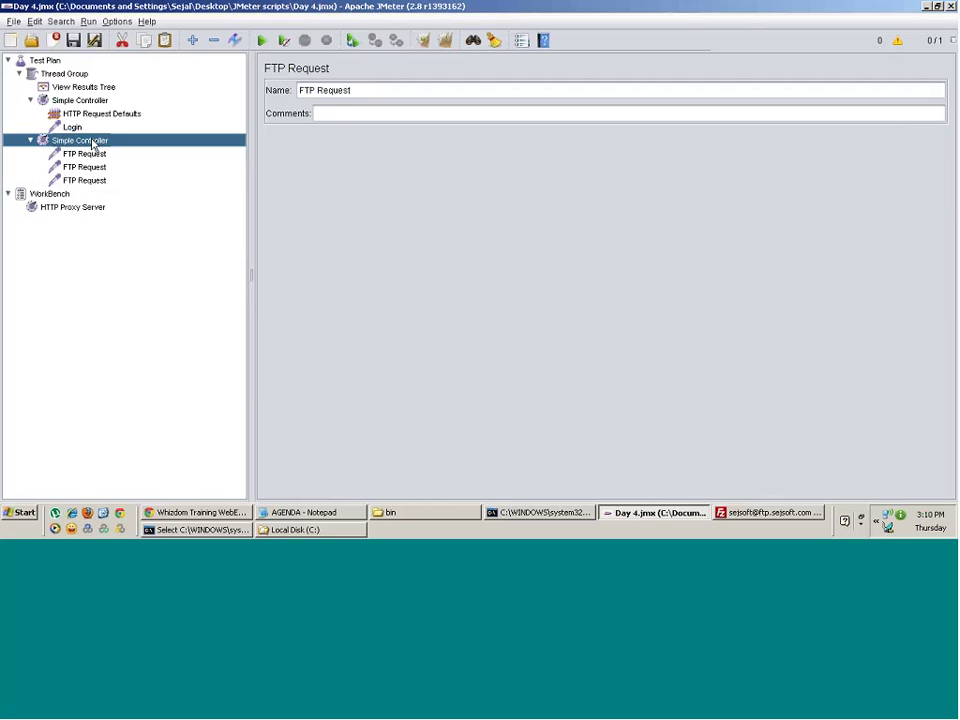
pyautogui.rightClick(92, 143)
pyautogui.moveTo(246, 150)
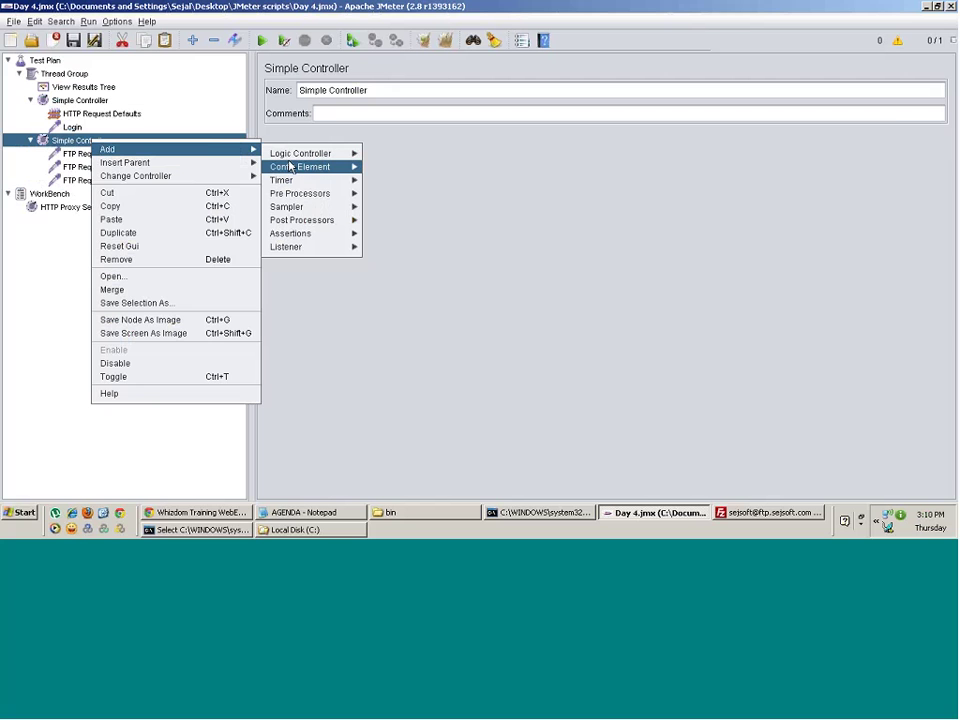
pyautogui.moveTo(300, 175)
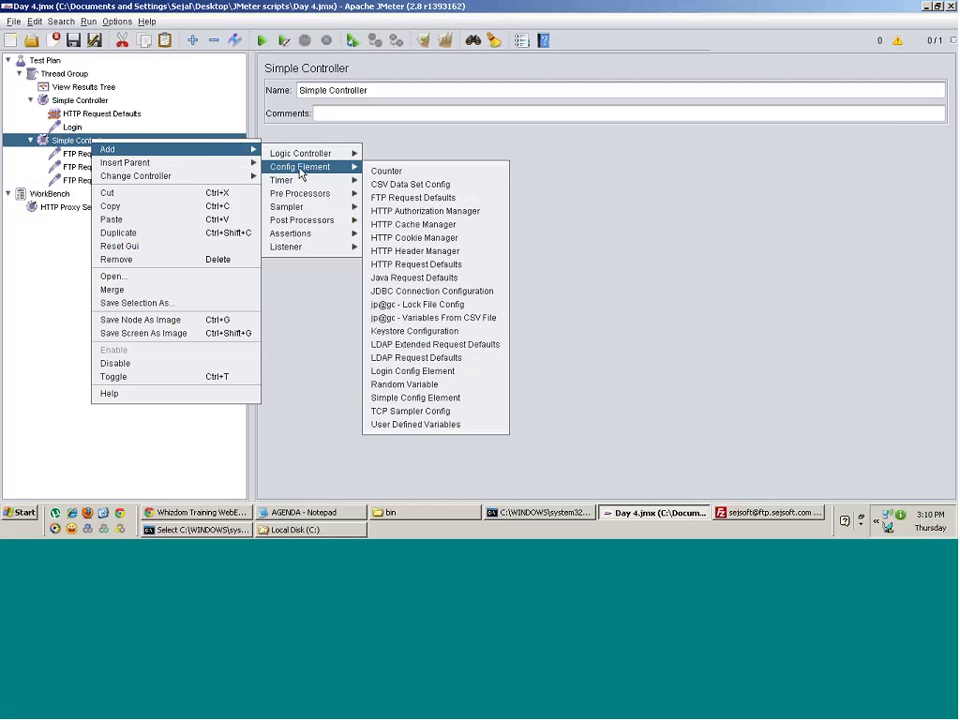
pyautogui.click(378, 198)
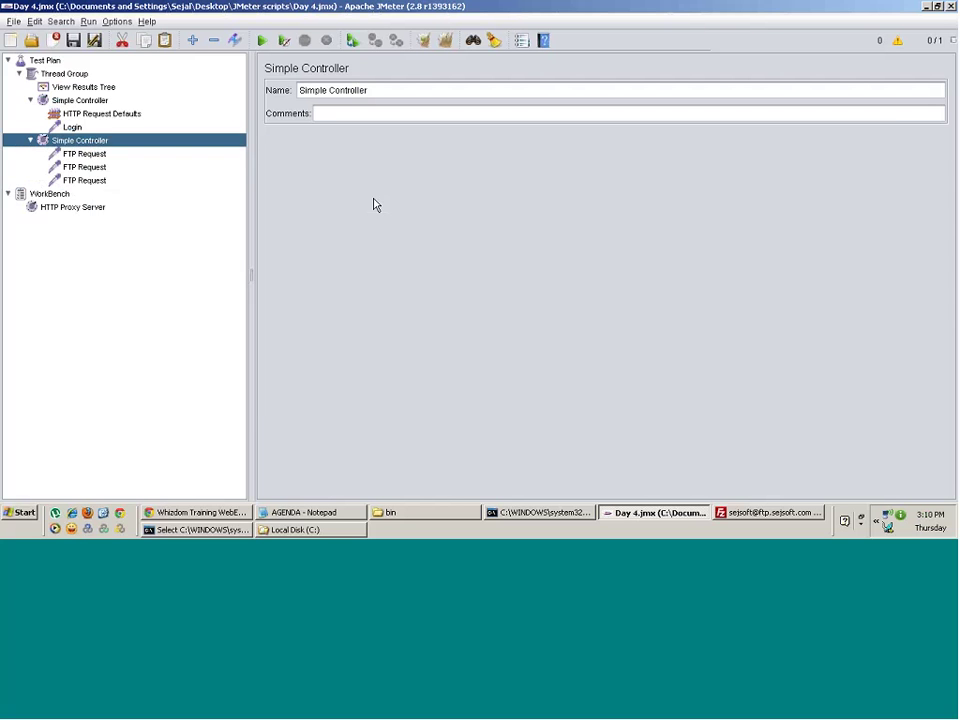
pyautogui.moveTo(95, 195); pyautogui.dragTo(89, 161)
pyautogui.click(112, 164)
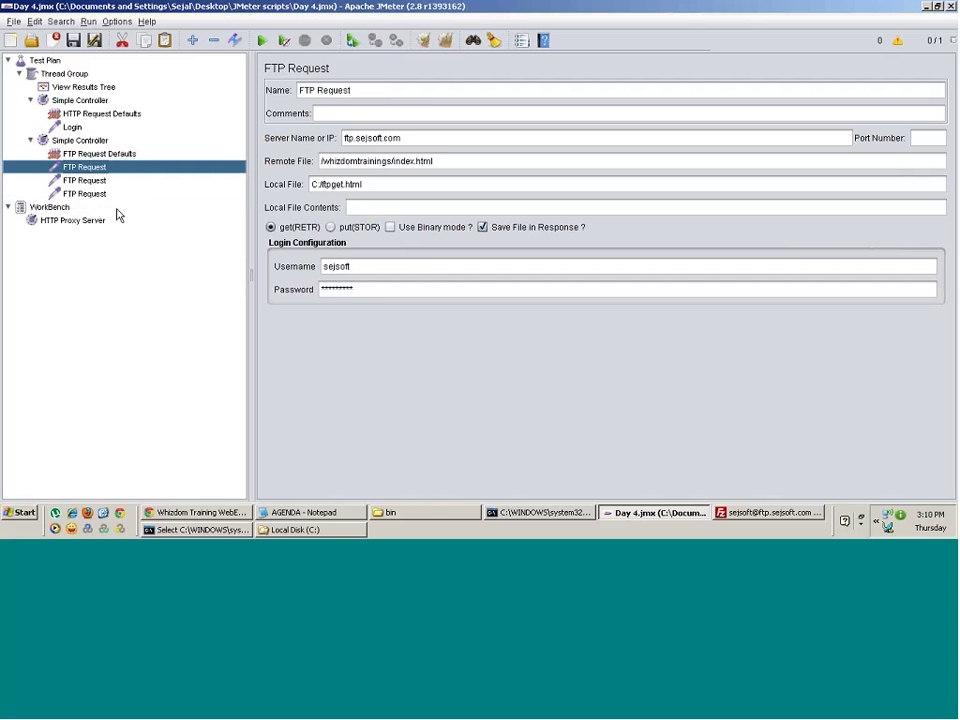
# - Compare the empty FTP Request Defaults with the filled FTP Requests and focus its server name
pyautogui.click(100, 155)
pyautogui.click(91, 170)
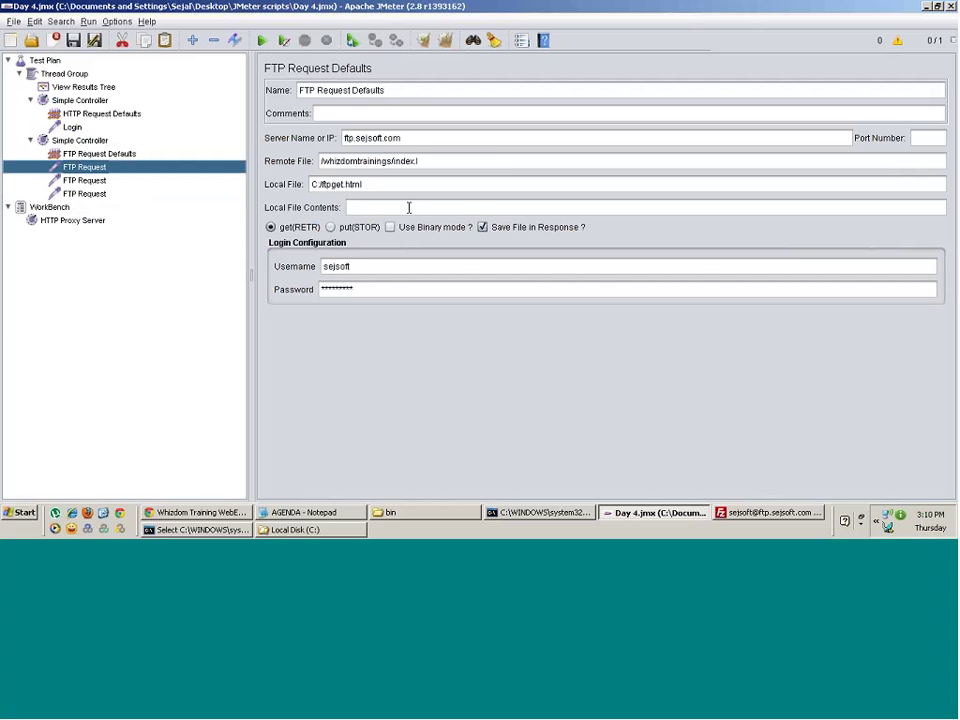
pyautogui.click(90, 180)
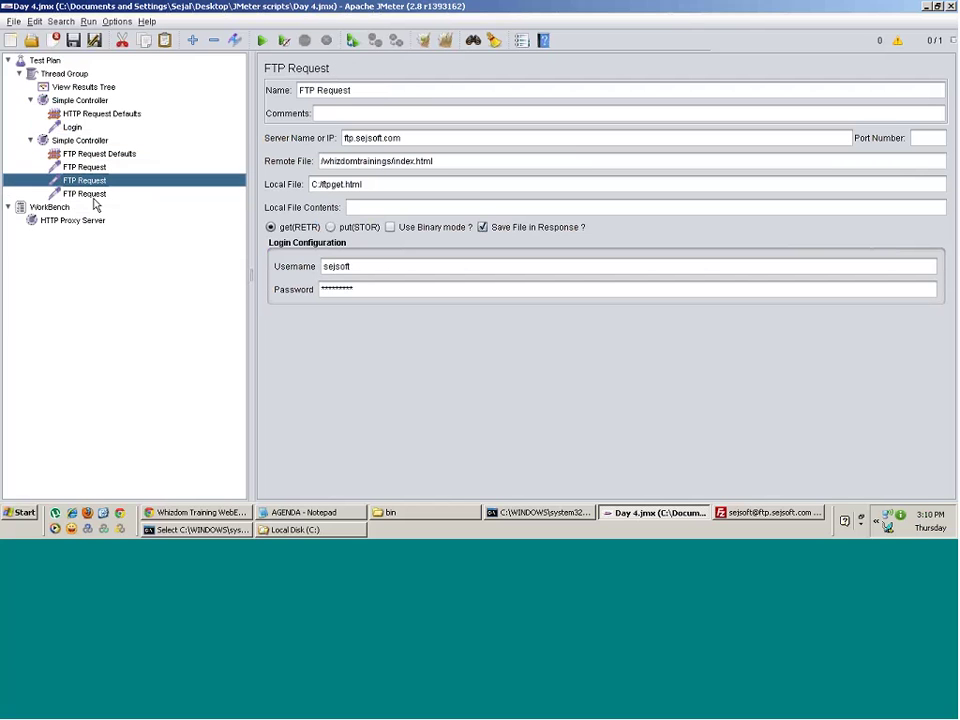
pyautogui.click(96, 154)
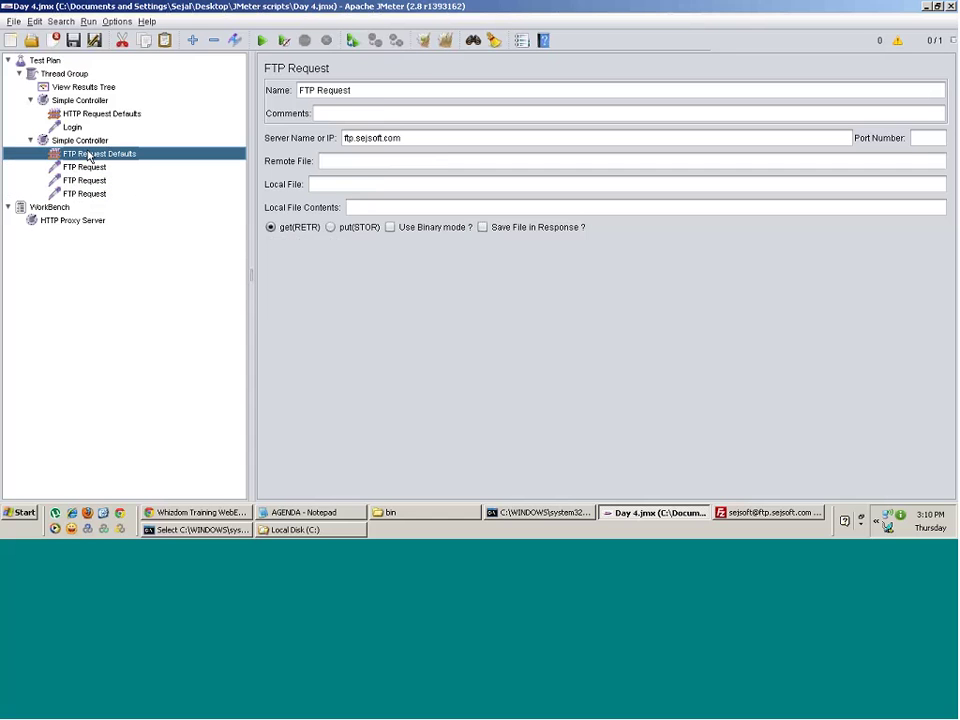
pyautogui.click(377, 139)
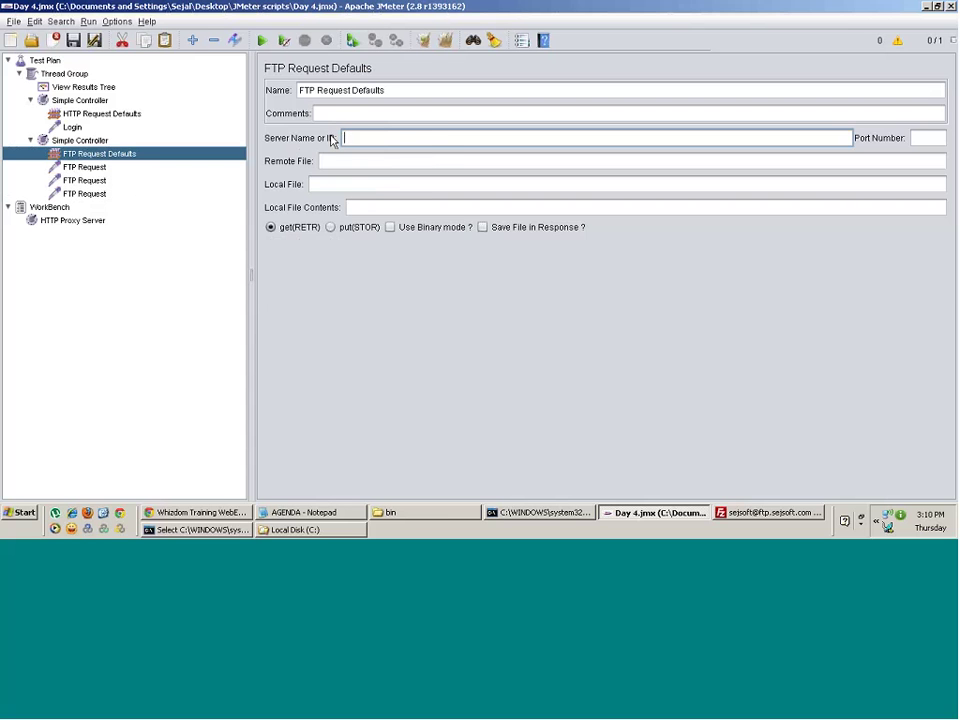
# - Copy ftp.sejsoft.com from the first FTP Request into the FTP Request Defaults server name
pyautogui.click(105, 169)
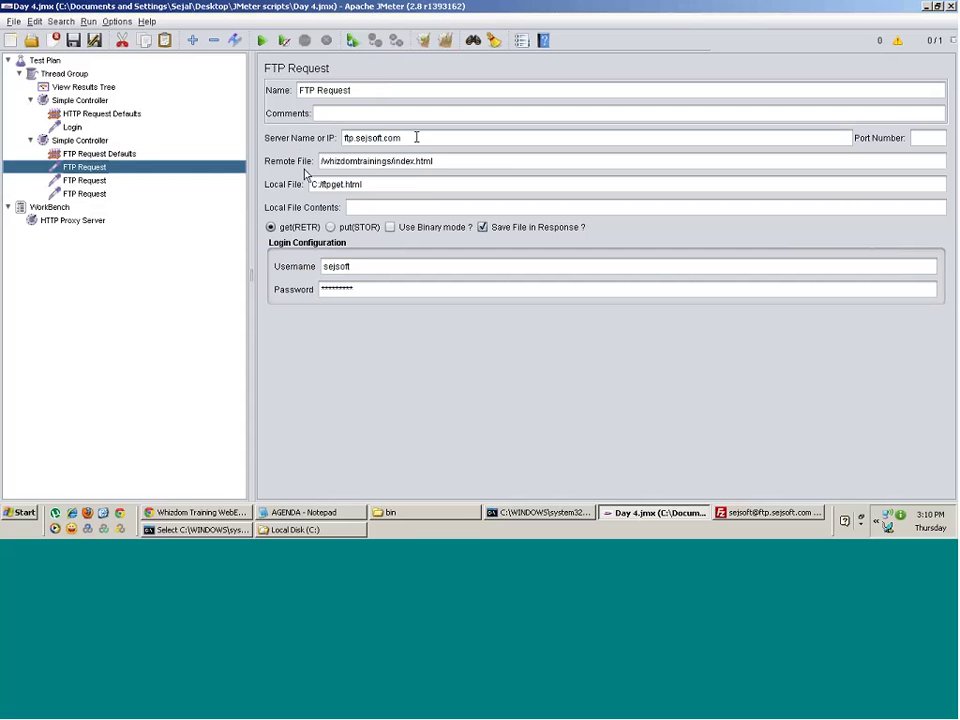
pyautogui.moveTo(418, 138); pyautogui.dragTo(295, 145)
pyautogui.hotkey('ctrl', 'c')
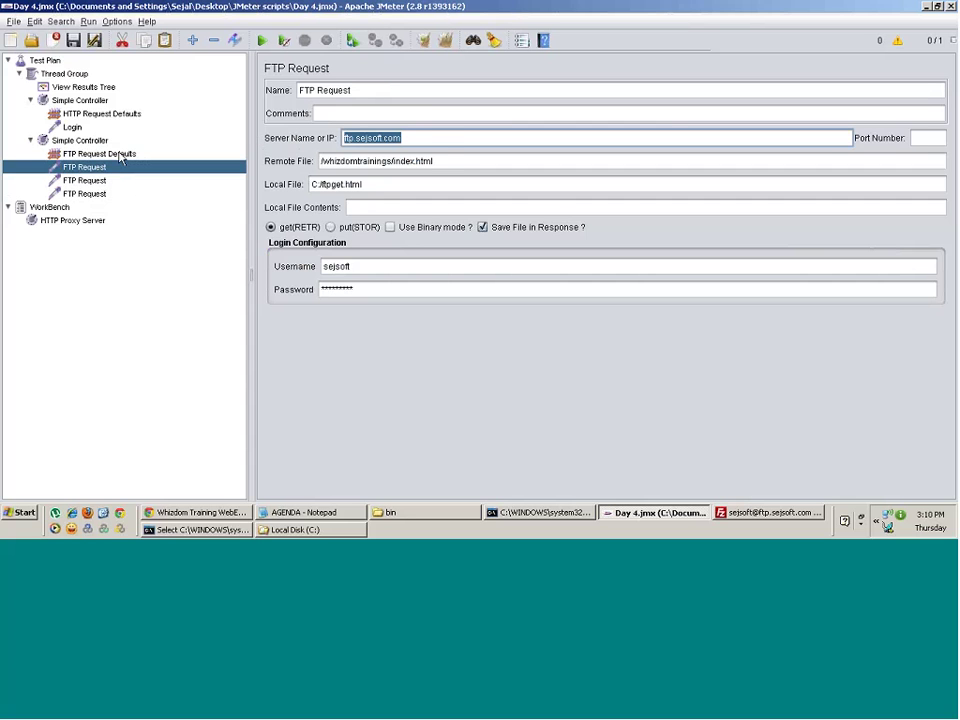
pyautogui.click(119, 155)
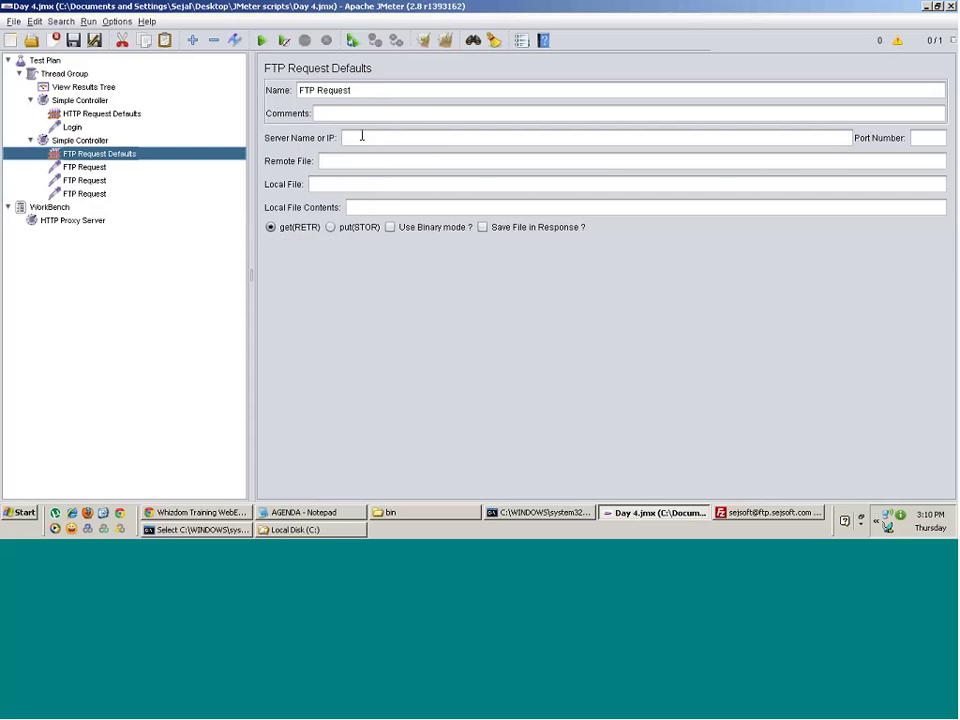
pyautogui.click(362, 137)
pyautogui.hotkey('ctrl', 'v')
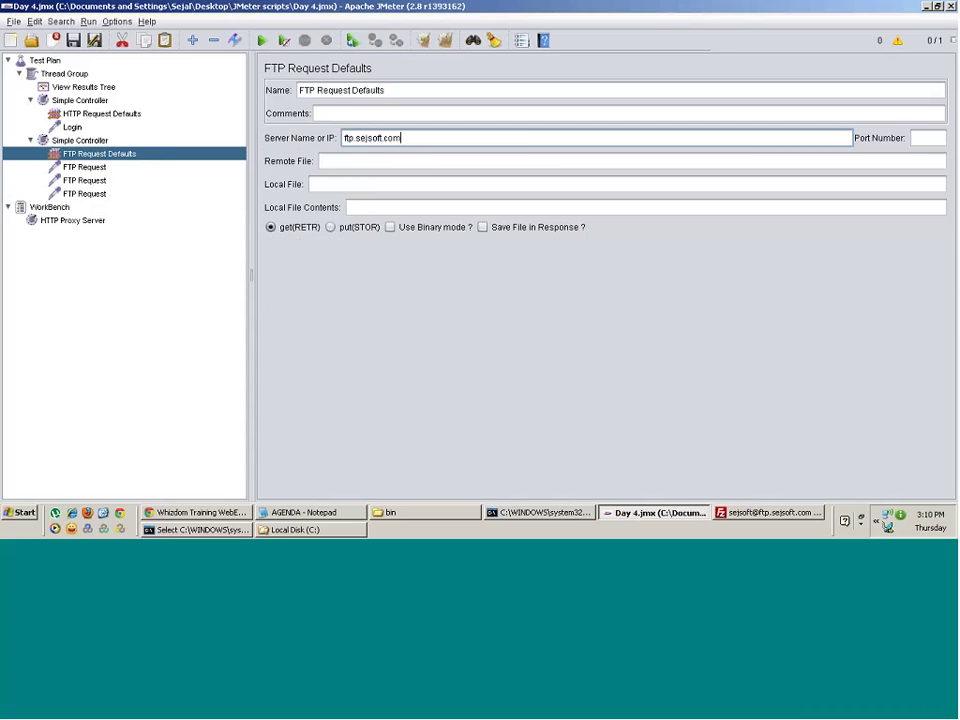
# - Review the first FTP Request's remote file path against the other requests and the defaults
pyautogui.click(80, 169)
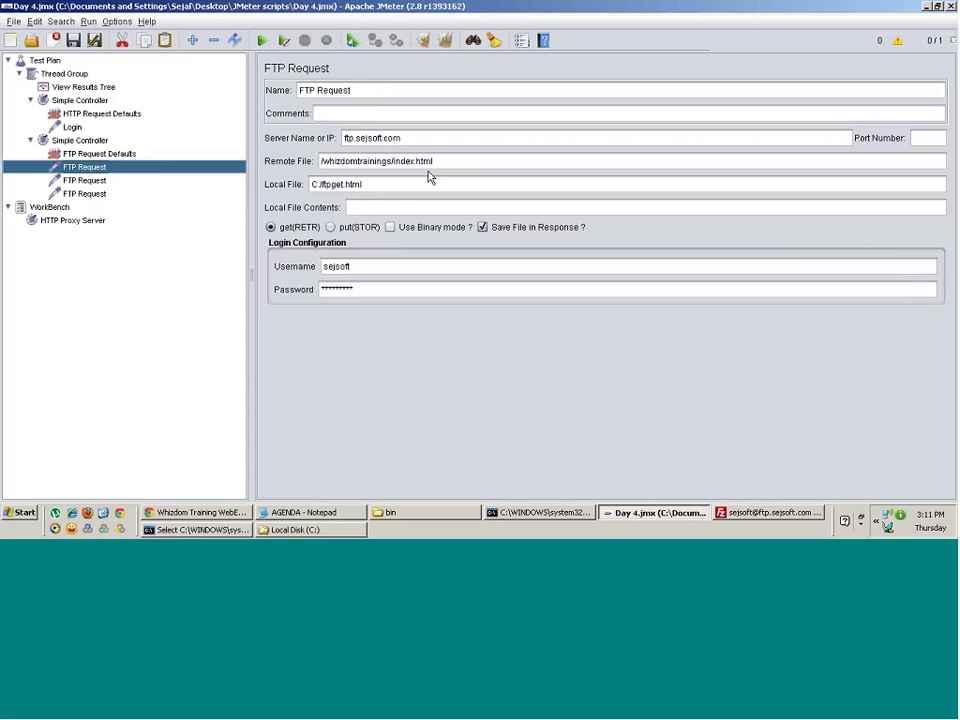
pyautogui.moveTo(428, 165); pyautogui.dragTo(320, 162)
pyautogui.click(88, 181)
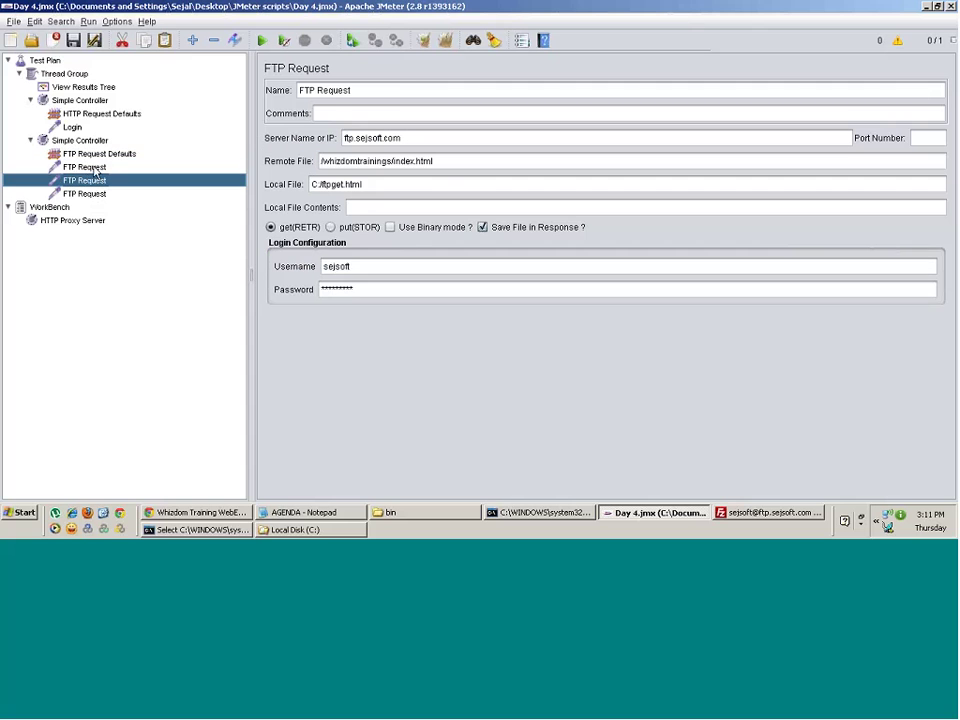
pyautogui.click(88, 167)
pyautogui.click(98, 155)
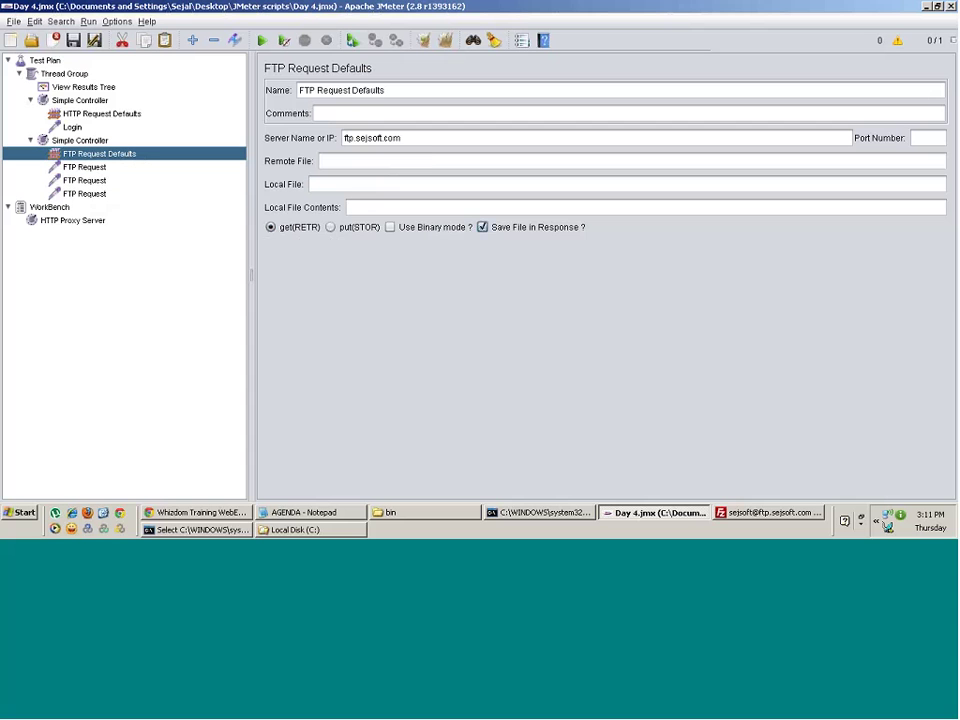
# - Clear the server name from all three FTP Requests
pyautogui.click(99, 170)
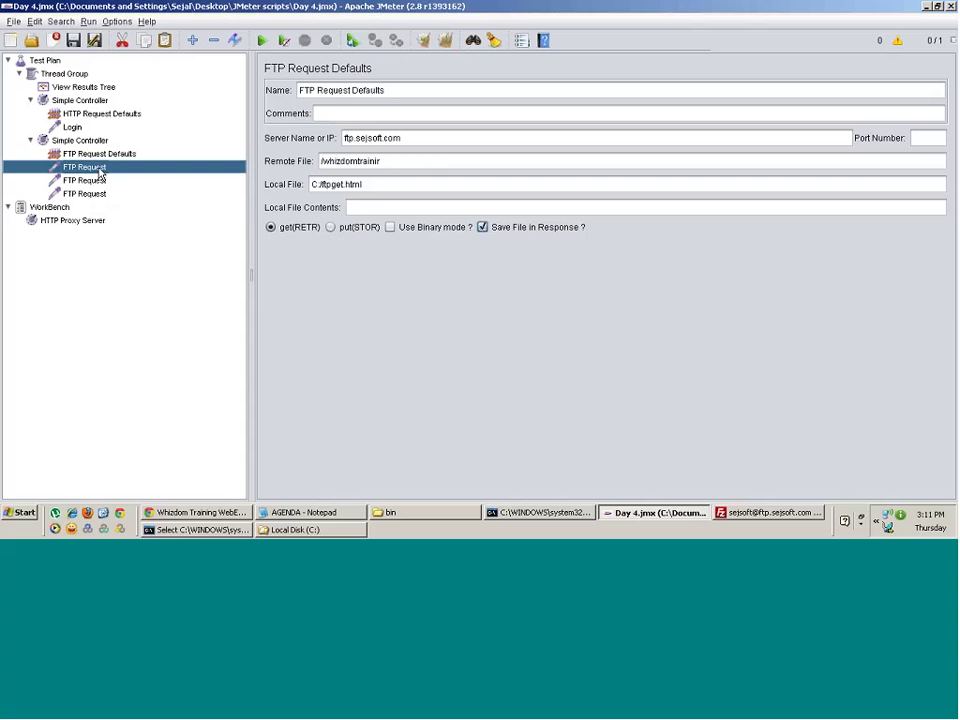
pyautogui.moveTo(422, 142); pyautogui.dragTo(291, 133)
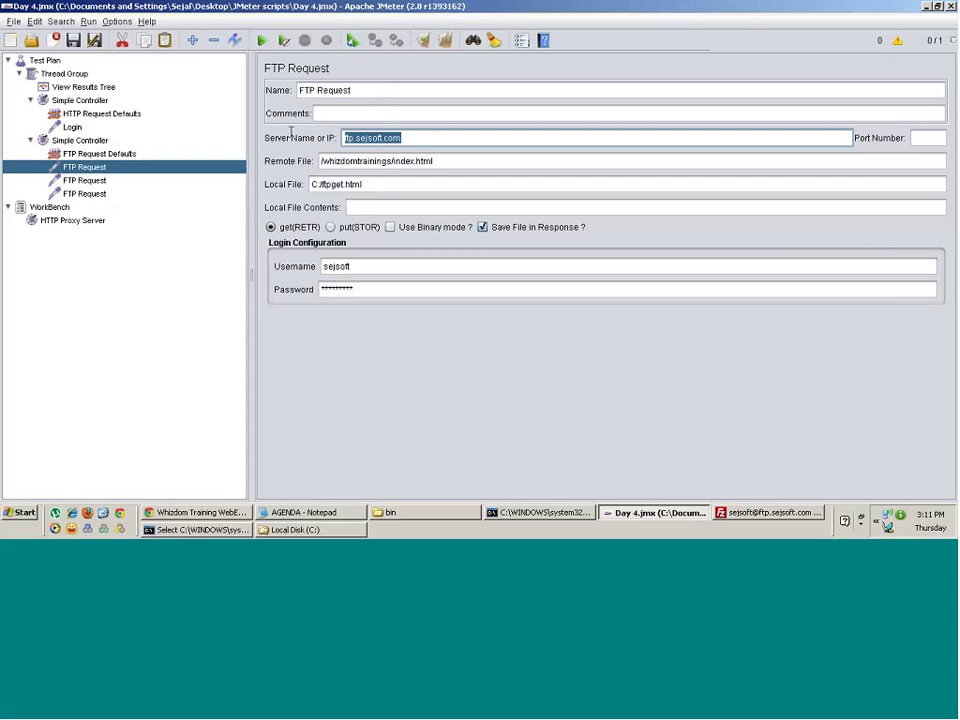
pyautogui.press('Delete')
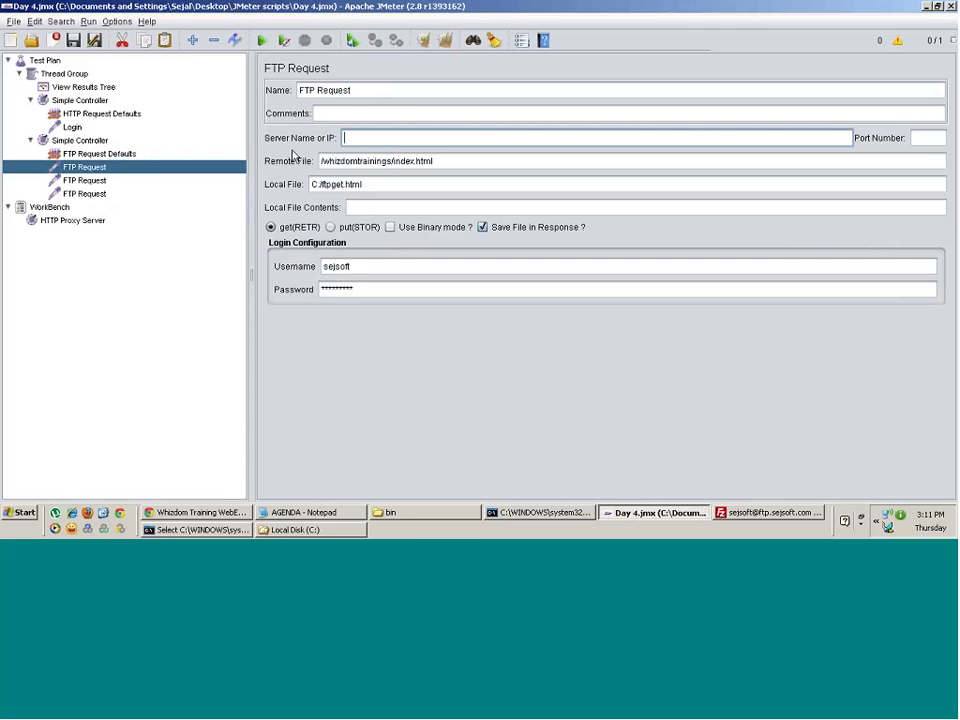
pyautogui.click(84, 181)
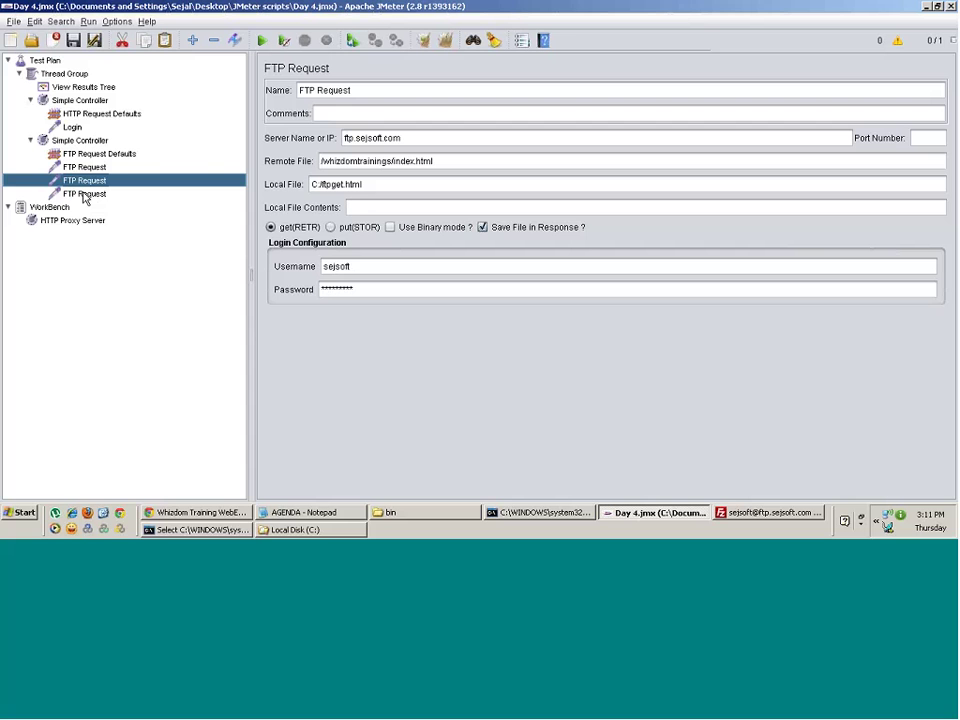
pyautogui.click(400, 138)
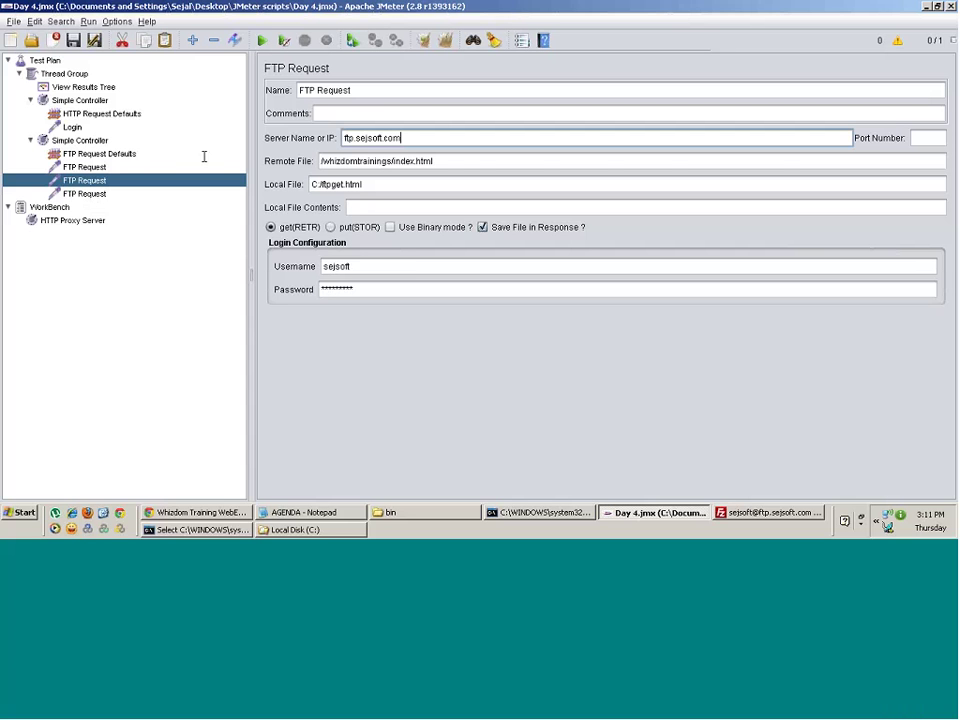
pyautogui.moveTo(403, 138); pyautogui.dragTo(316, 144)
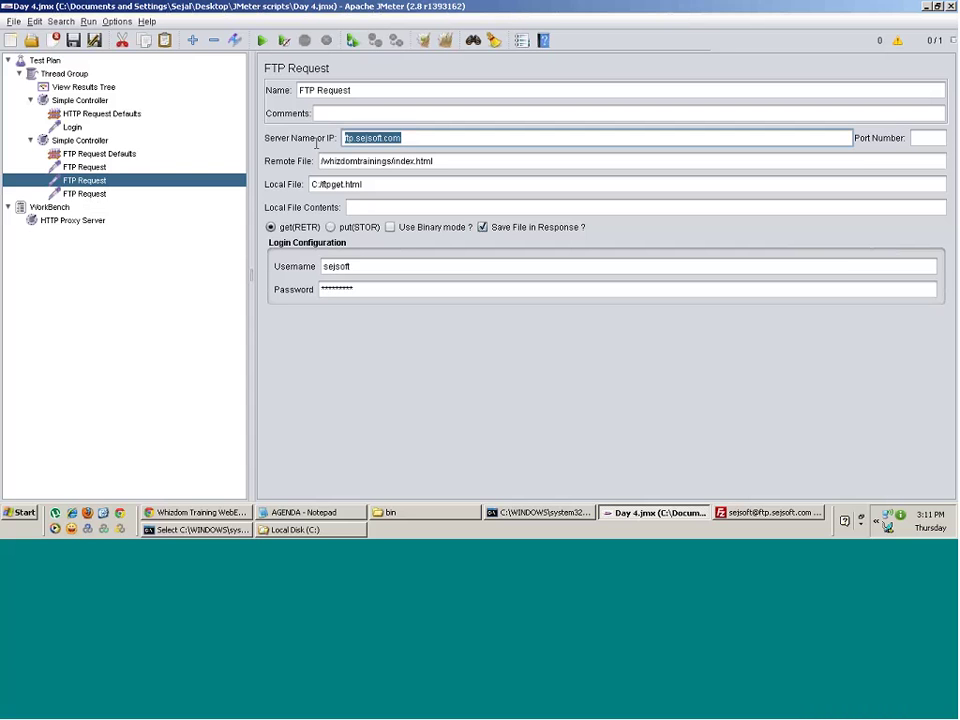
pyautogui.press('BackSpace')
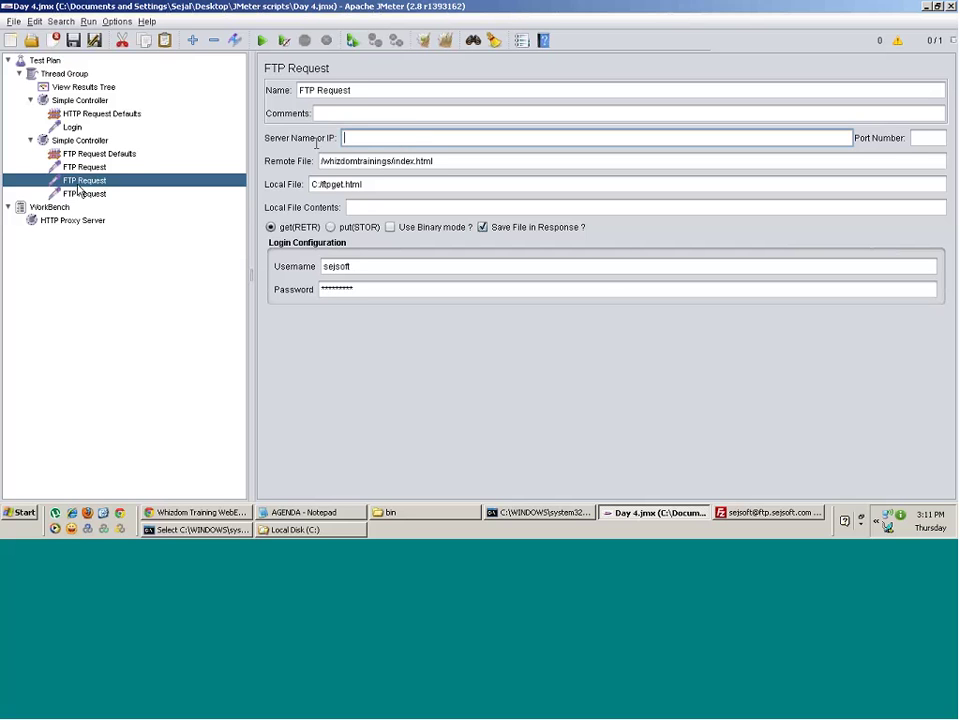
pyautogui.click(85, 193)
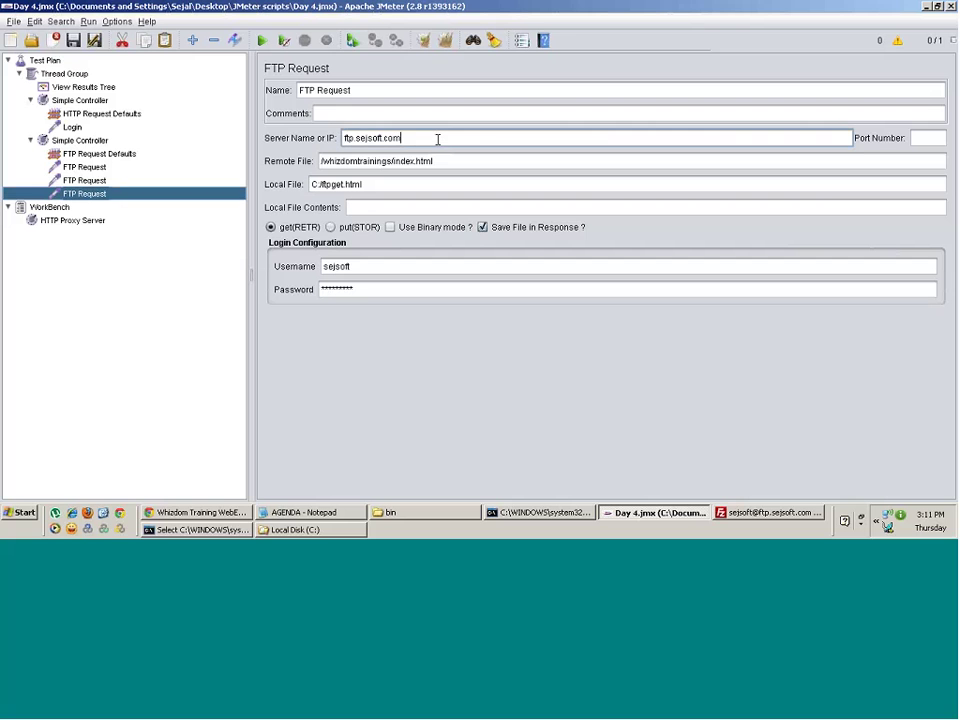
pyautogui.moveTo(437, 140); pyautogui.dragTo(316, 142)
pyautogui.press('BackSpace')
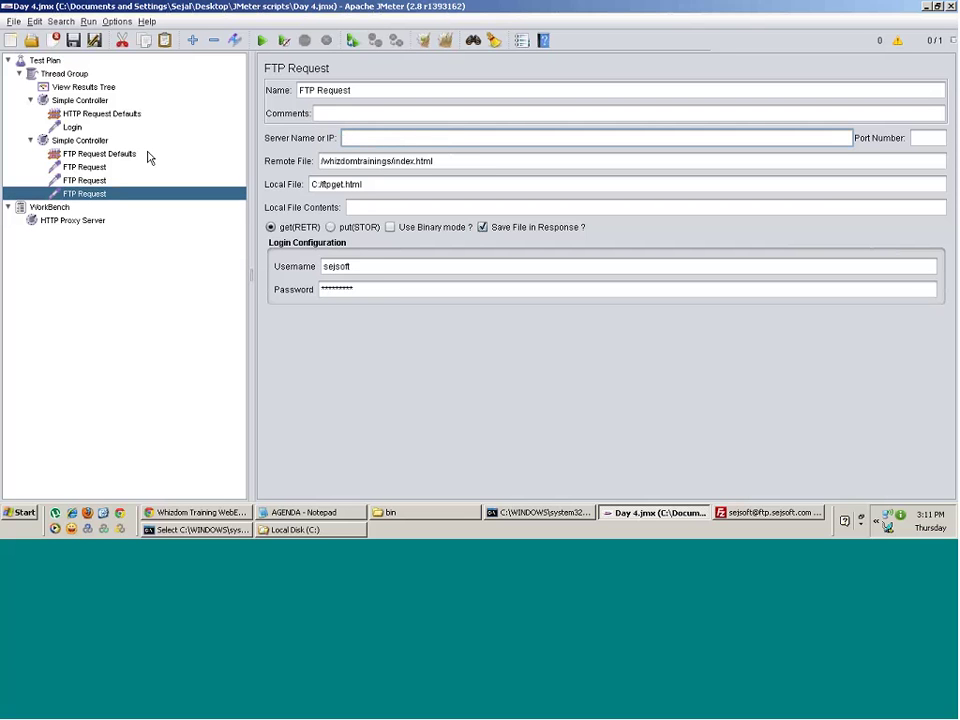
# - Number the FTP Requests' local files, e.g. C:/ftpget1.html and C:/ftpget3.html, and save the plan
pyautogui.click(99, 168)
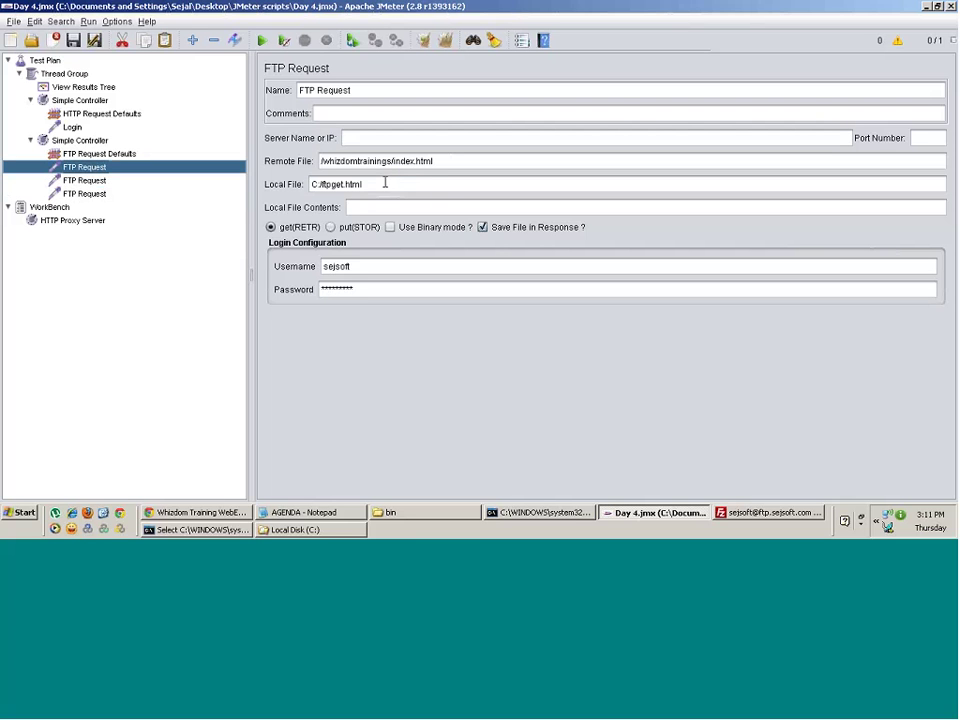
pyautogui.click(342, 183)
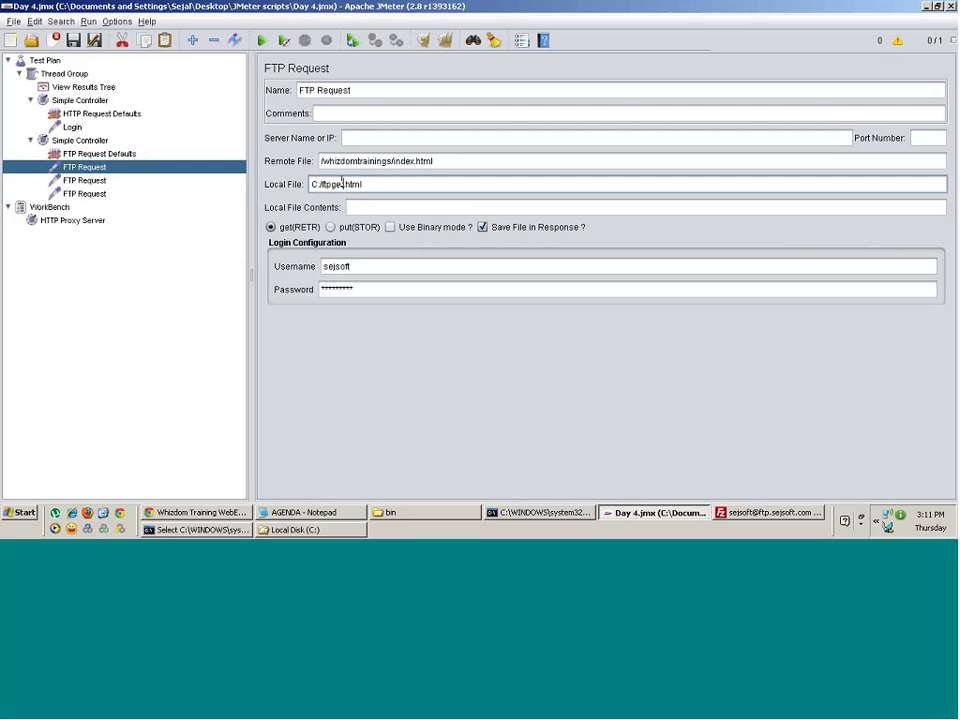
pyautogui.write('1')
pyautogui.click(94, 180)
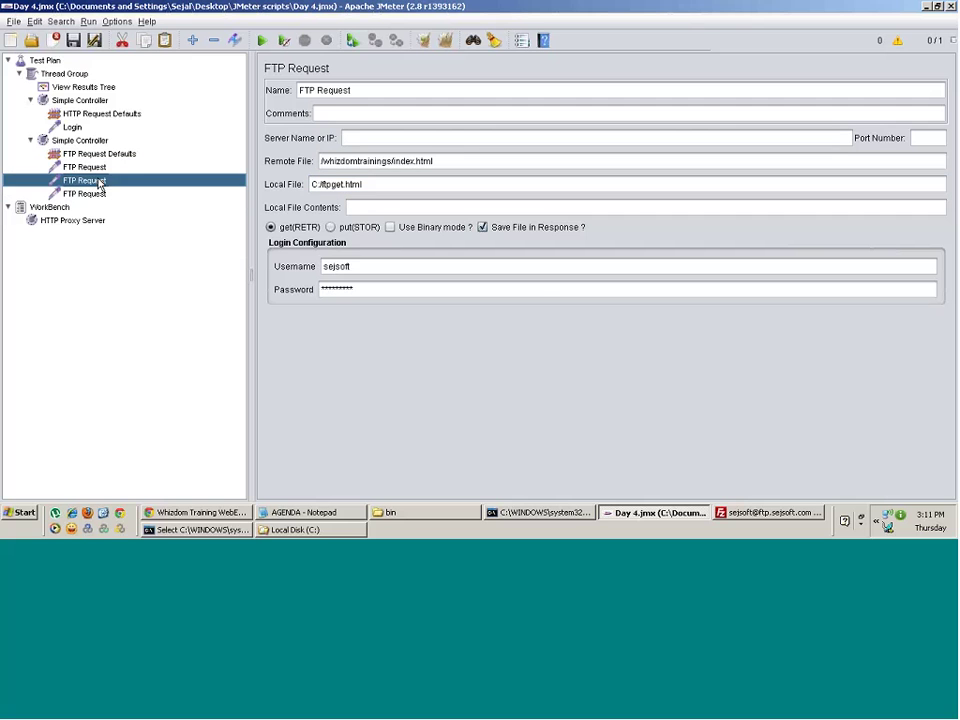
pyautogui.click(343, 184)
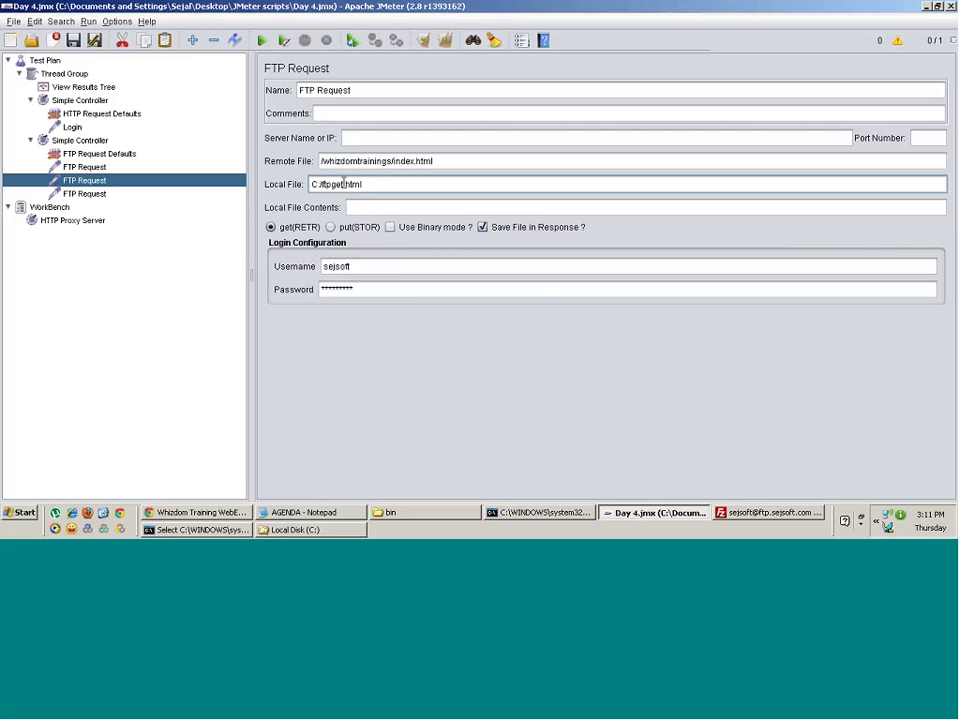
pyautogui.click(125, 194)
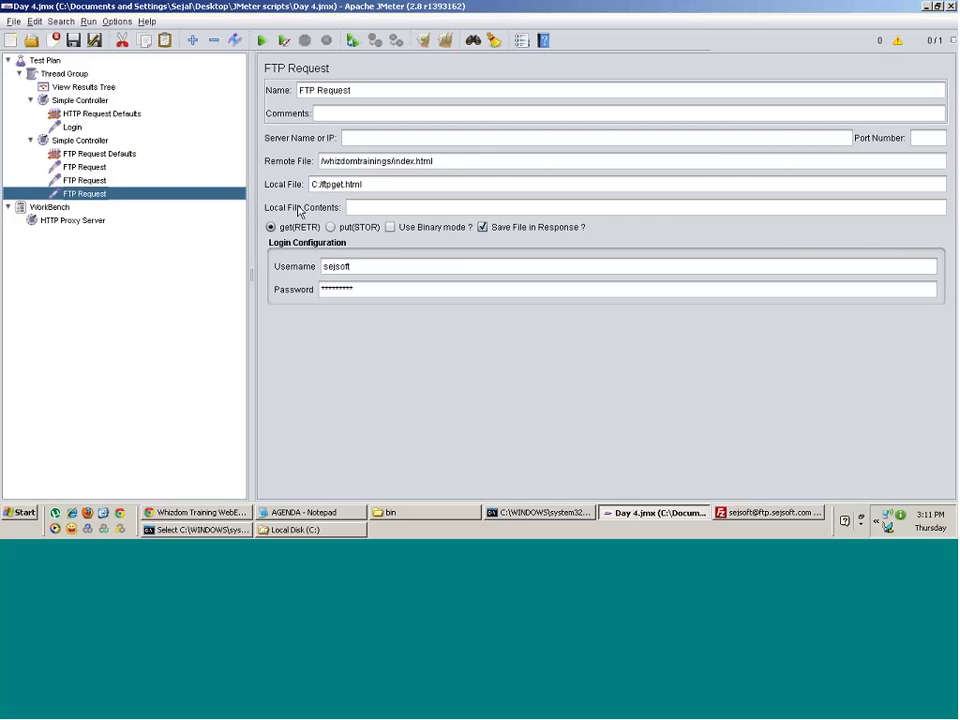
pyautogui.click(343, 184)
pyautogui.write('3')
pyautogui.hotkey('shift', 'Home')
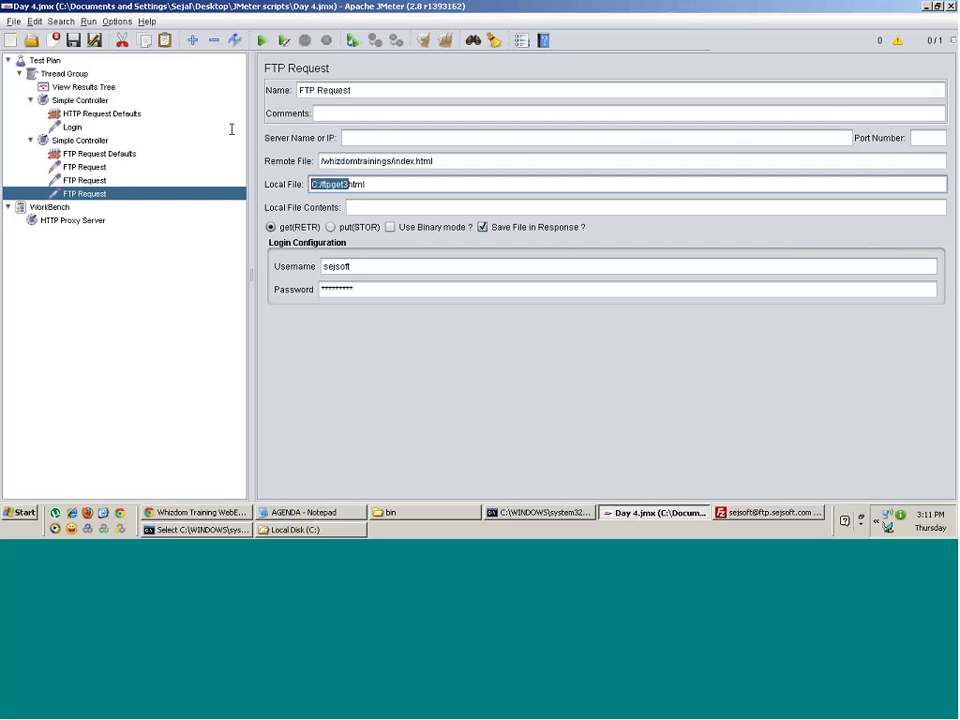
pyautogui.click(74, 40)
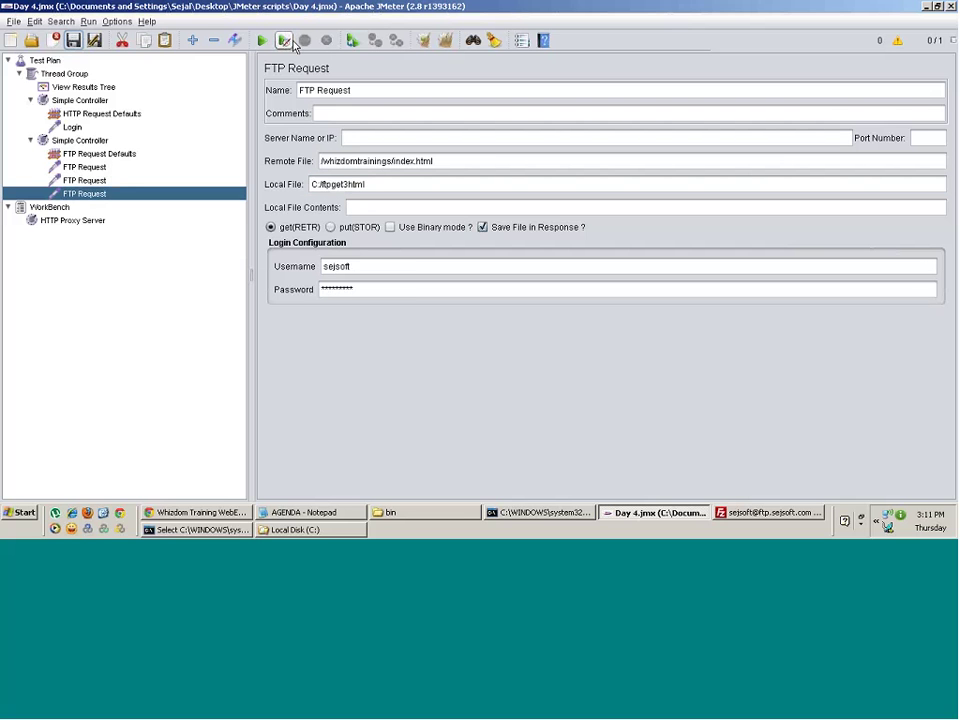
# - Run the test plan and view the Login result's HTML response from Google
pyautogui.click(258, 41)
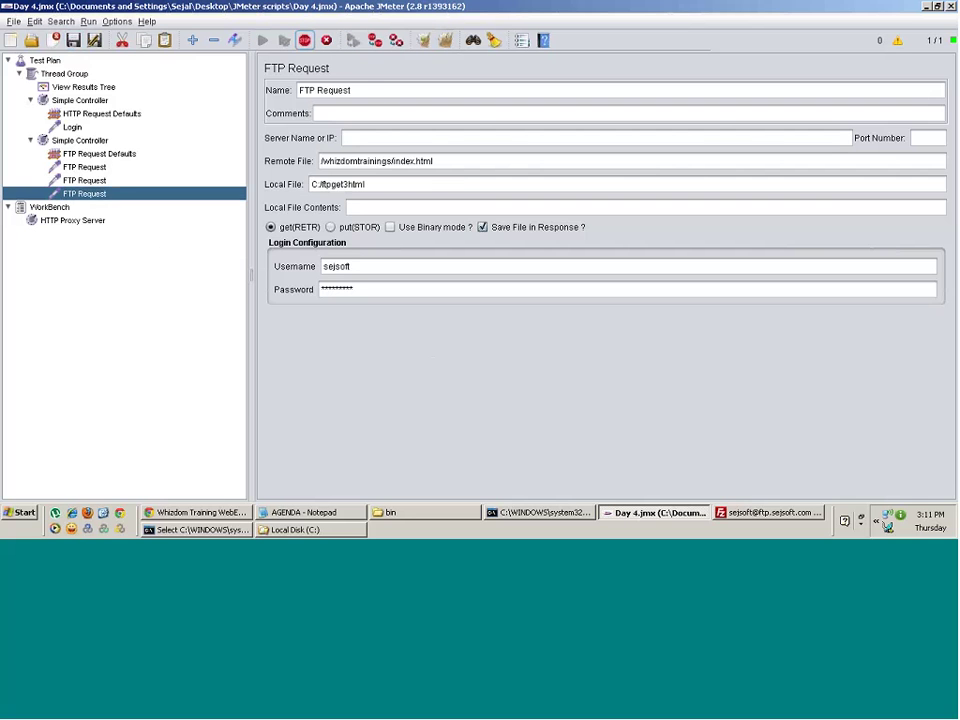
pyautogui.click(84, 89)
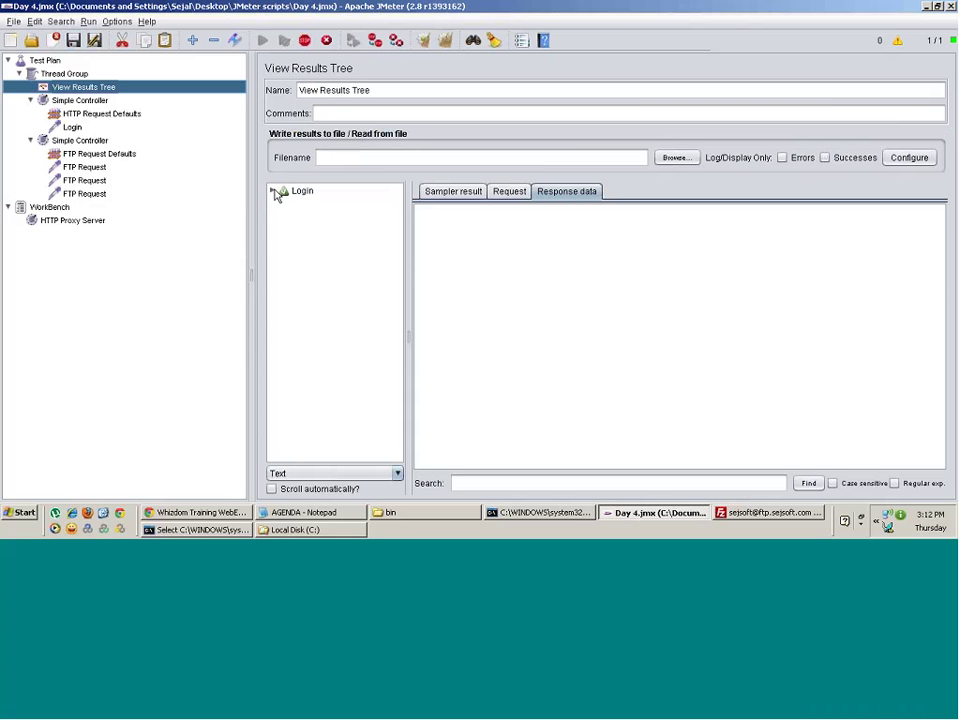
pyautogui.click(302, 192)
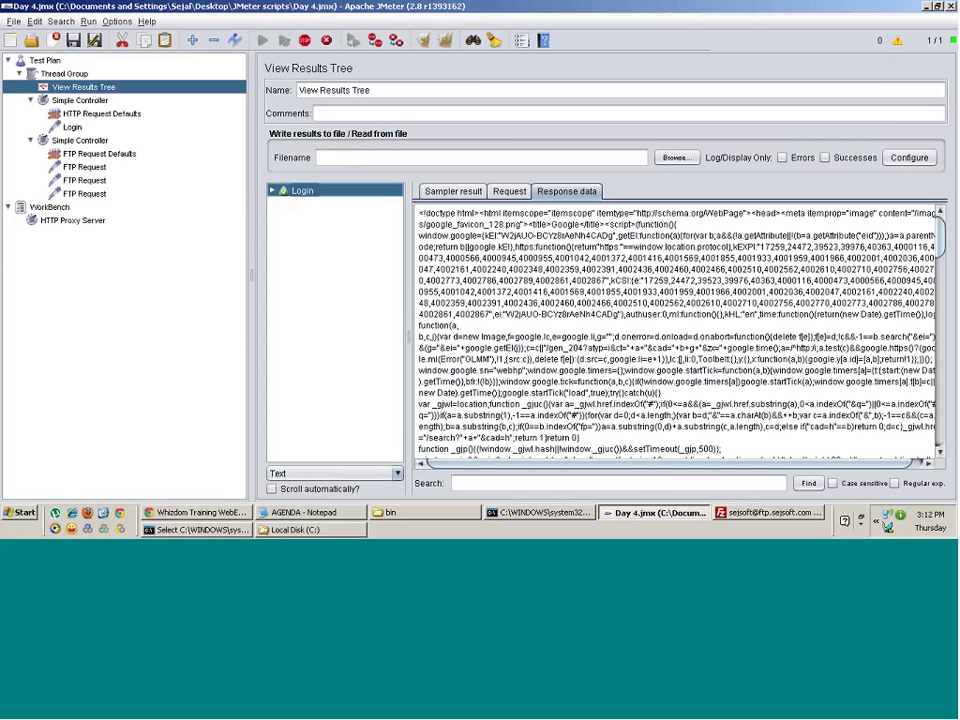
pyautogui.click(72, 127)
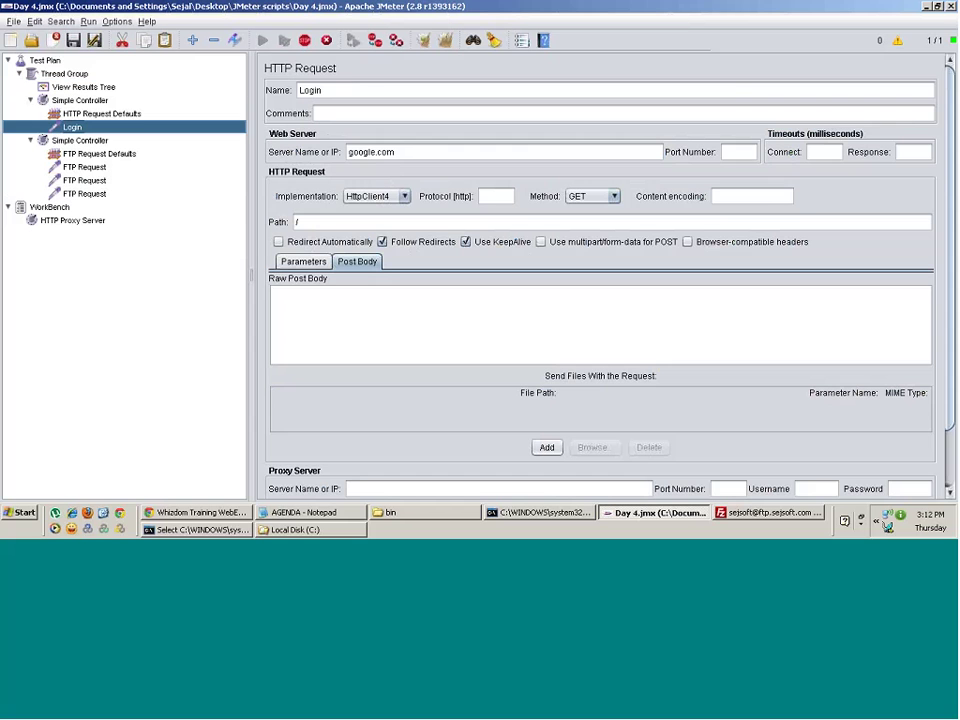
pyautogui.moveTo(405, 152); pyautogui.dragTo(318, 148)
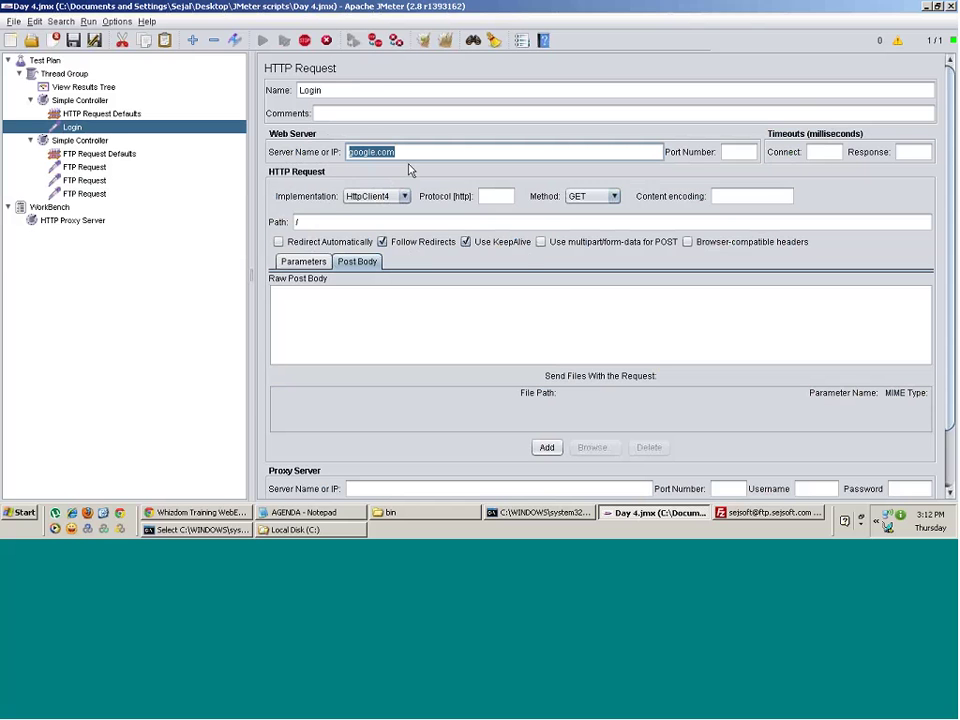
pyautogui.click(96, 153)
pyautogui.click(84, 167)
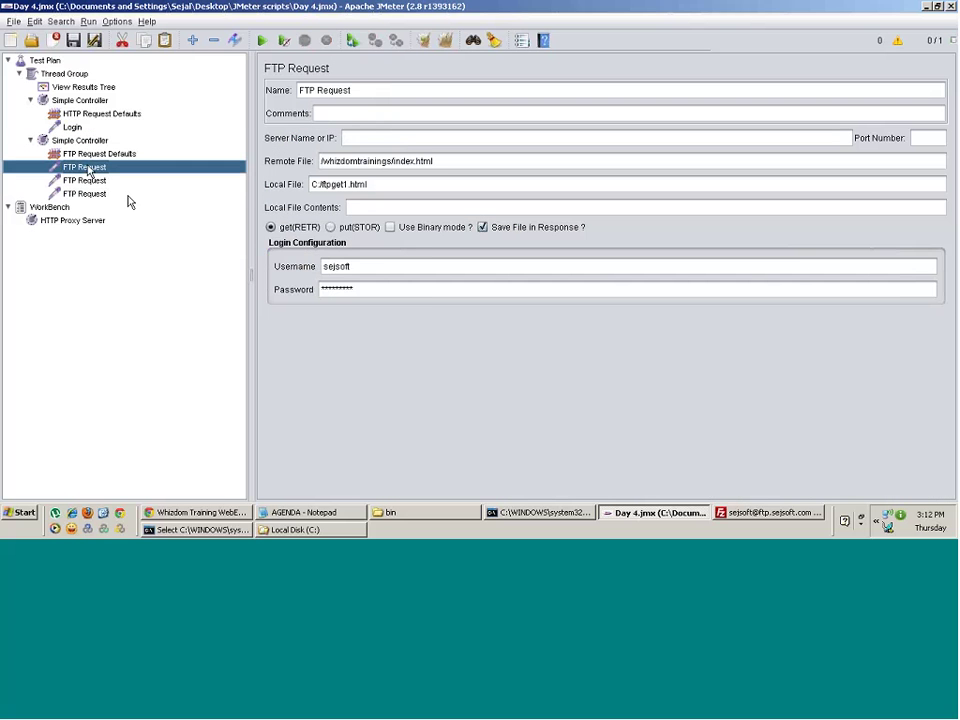
pyautogui.click(83, 87)
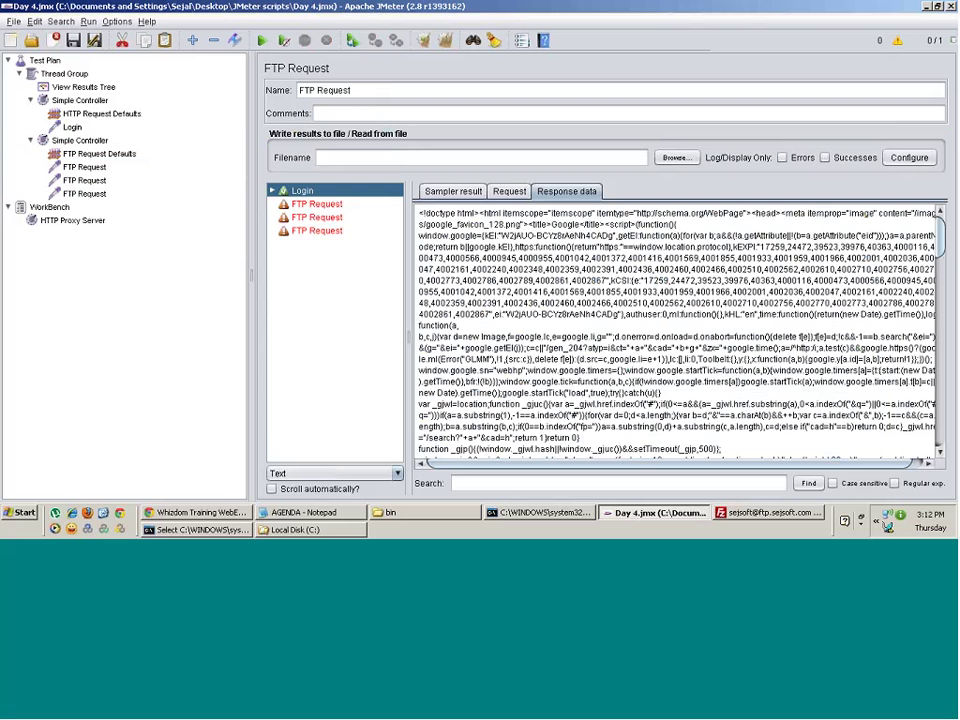
pyautogui.click(320, 205)
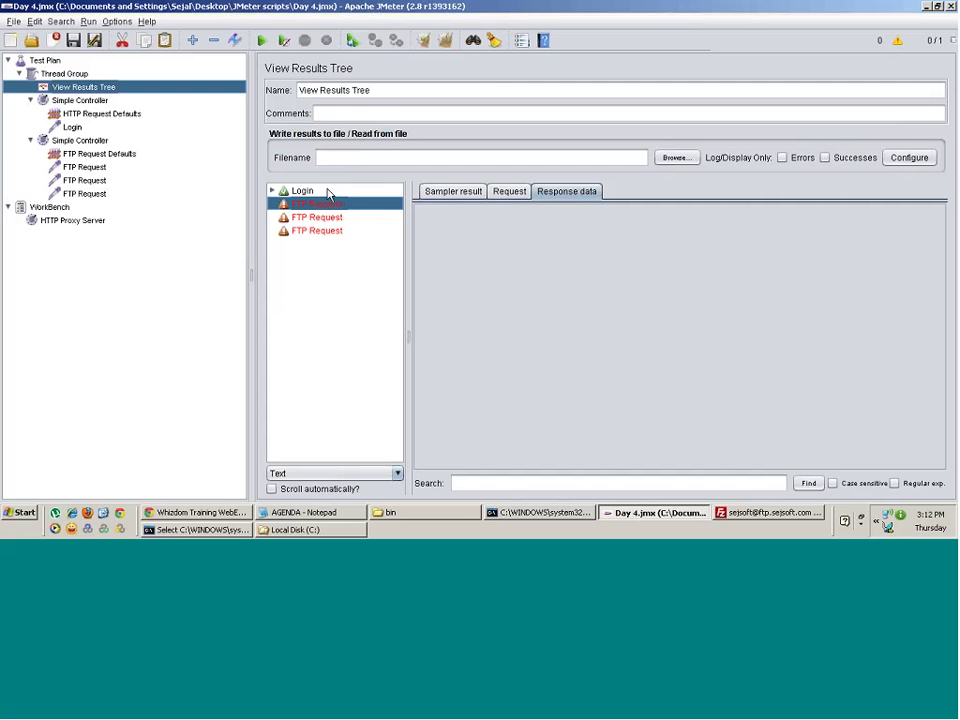
pyautogui.click(99, 153)
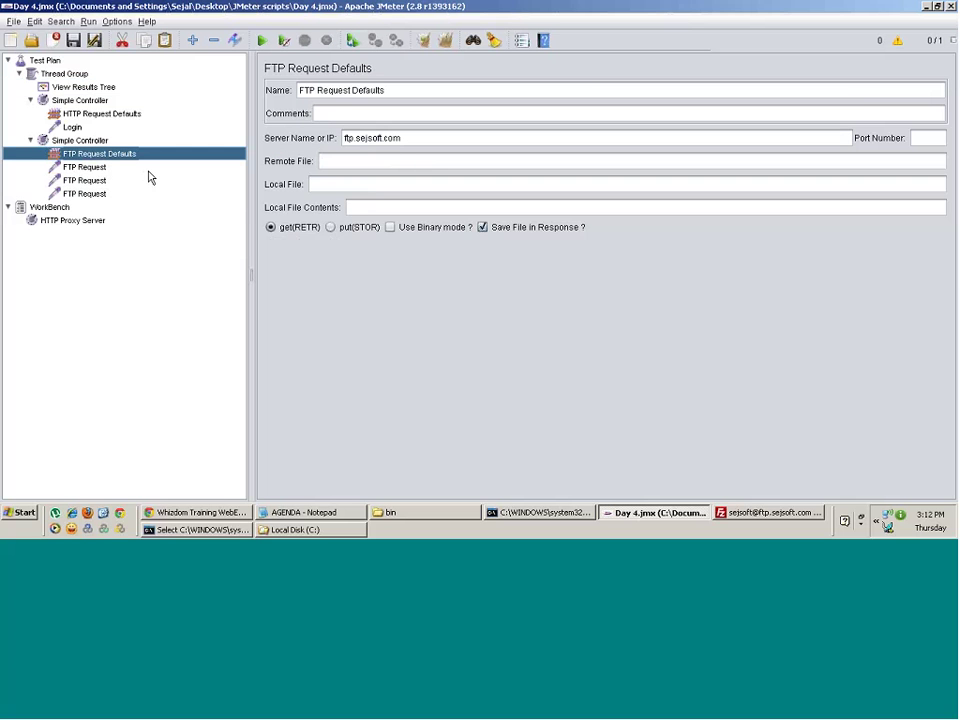
pyautogui.click(82, 87)
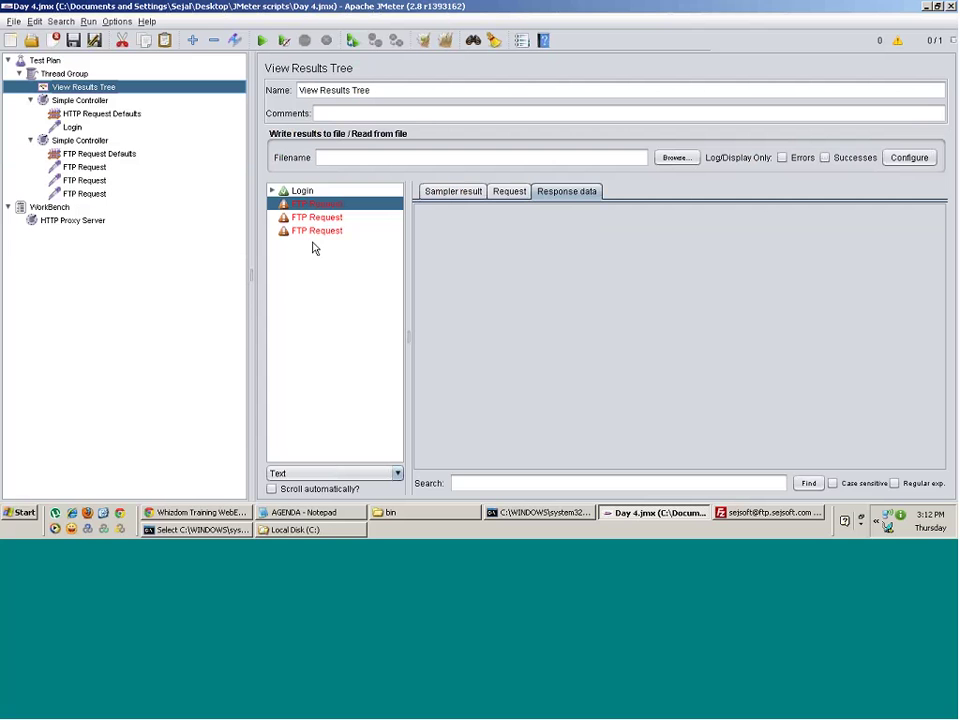
pyautogui.click(508, 193)
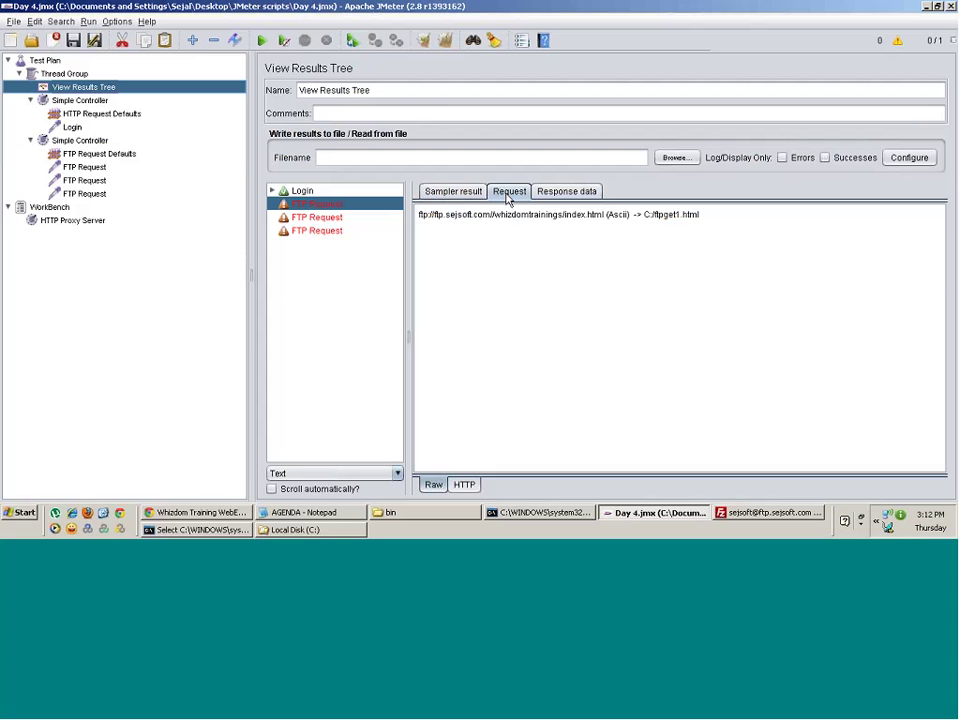
pyautogui.click(460, 194)
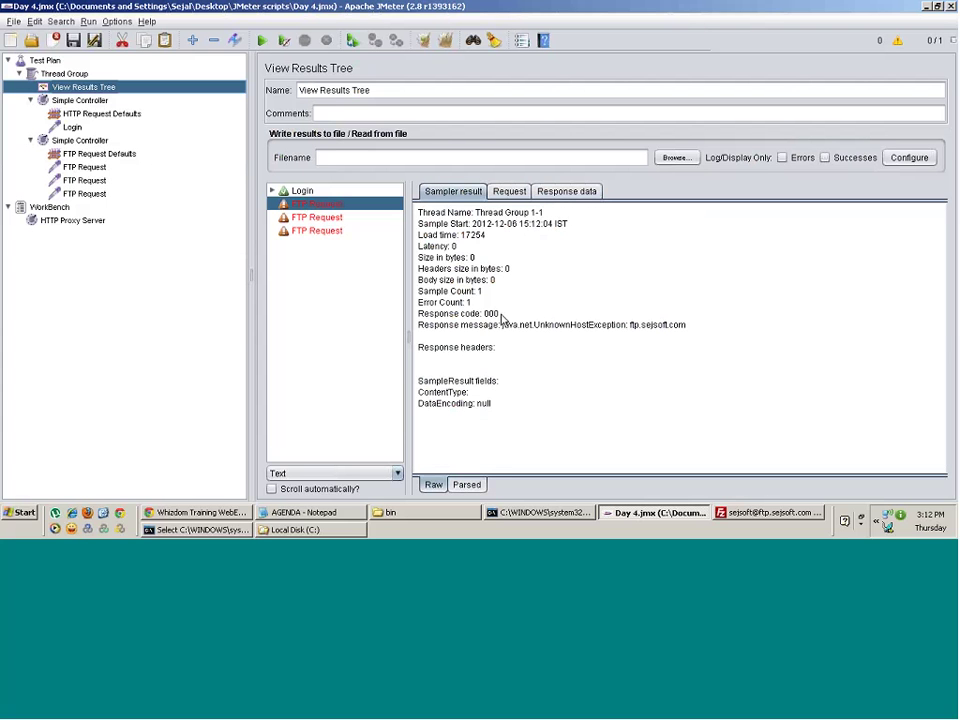
pyautogui.moveTo(498, 314); pyautogui.dragTo(485, 316)
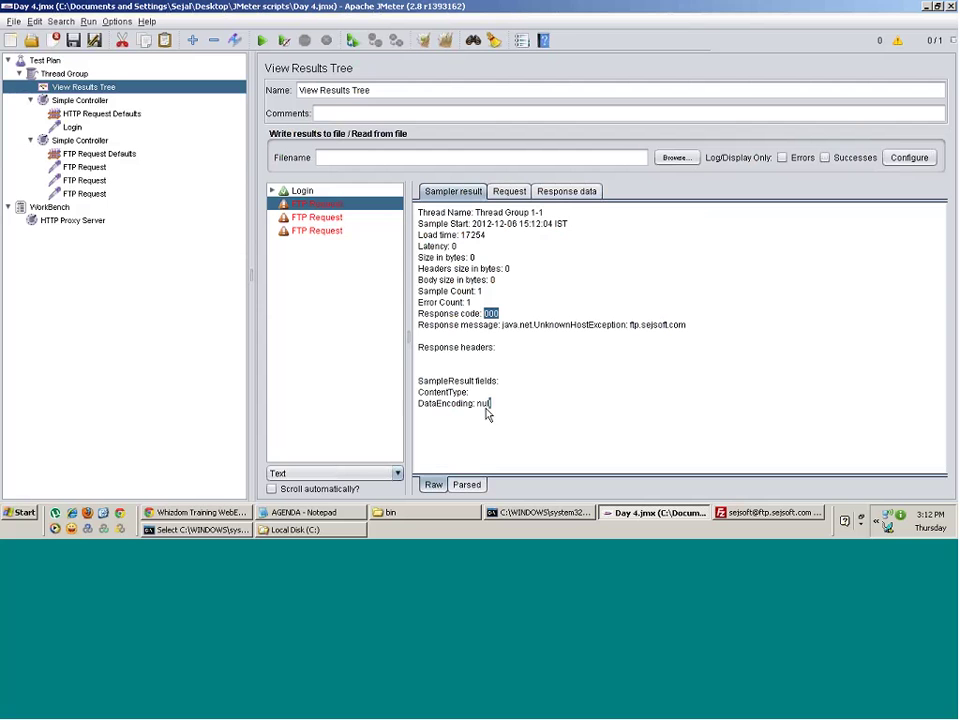
pyautogui.moveTo(491, 404); pyautogui.dragTo(478, 371)
pyautogui.doubleClick(490, 313)
pyautogui.click(306, 218)
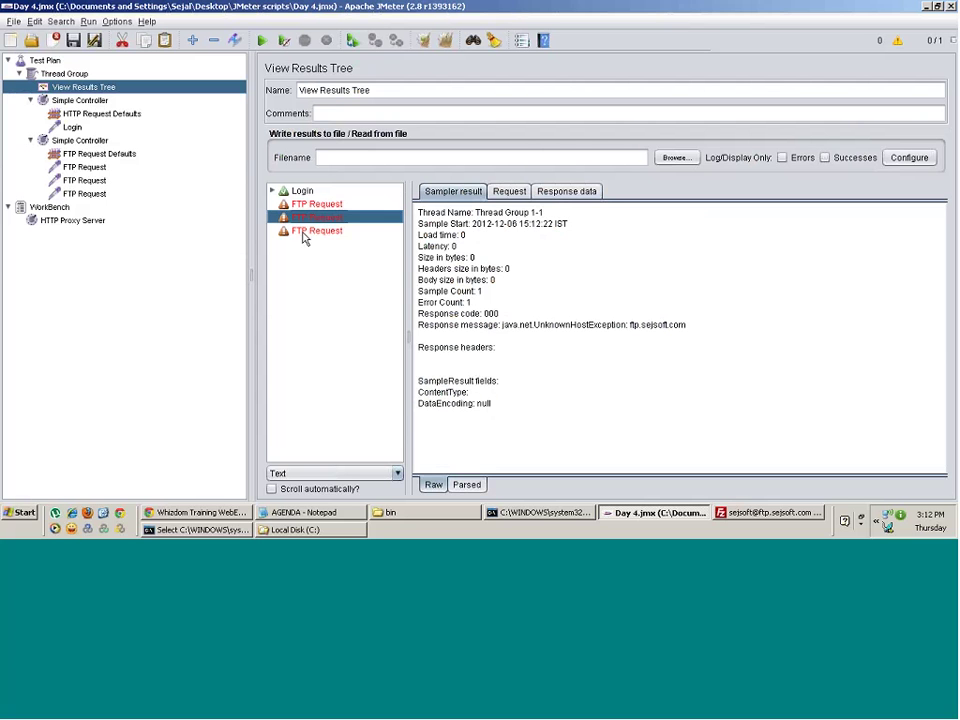
pyautogui.click(306, 232)
pyautogui.click(555, 192)
pyautogui.click(503, 190)
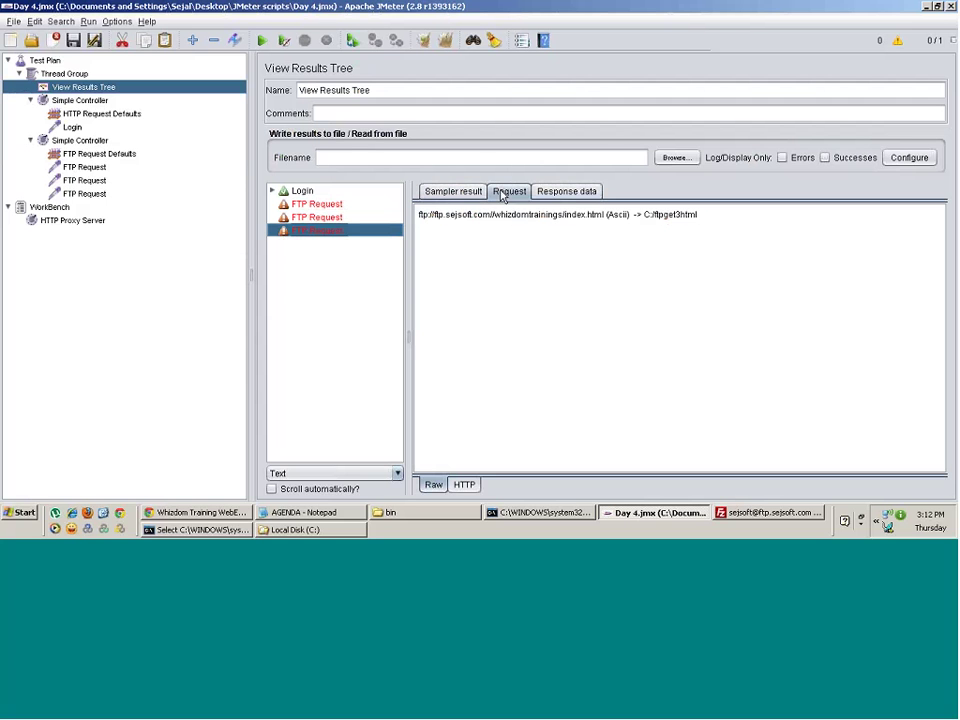
pyautogui.click(85, 167)
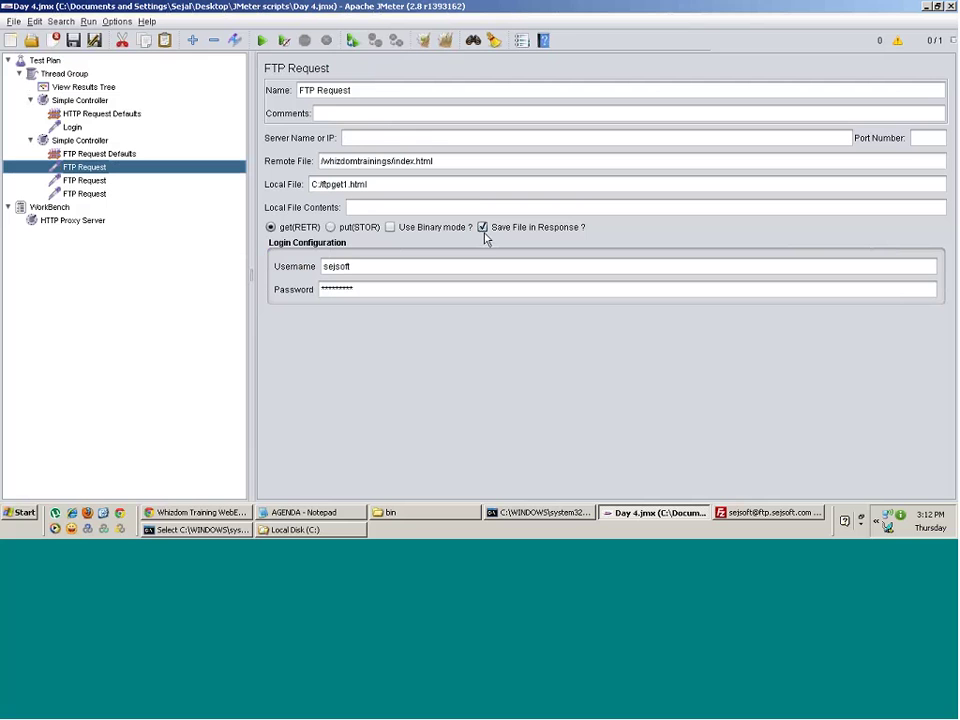
# - Copy the remote file /whizdomtrainings/index.html from the first FTP Request into FTP Request Defaults
pyautogui.click(103, 153)
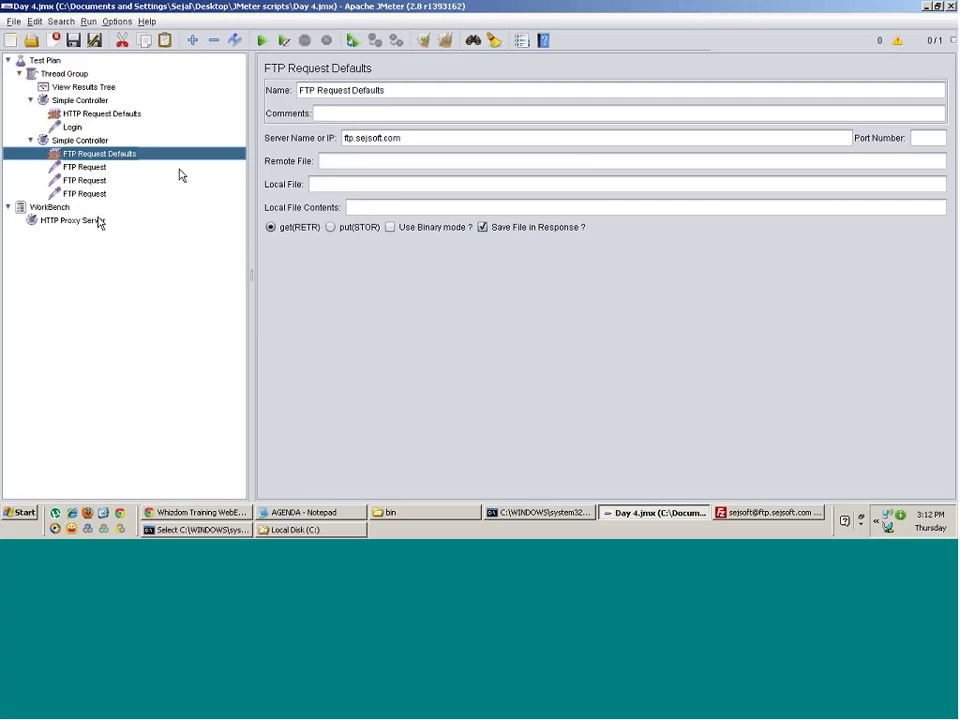
pyautogui.click(78, 167)
pyautogui.moveTo(434, 161); pyautogui.dragTo(300, 161)
pyautogui.hotkey('ctrl', 'c')
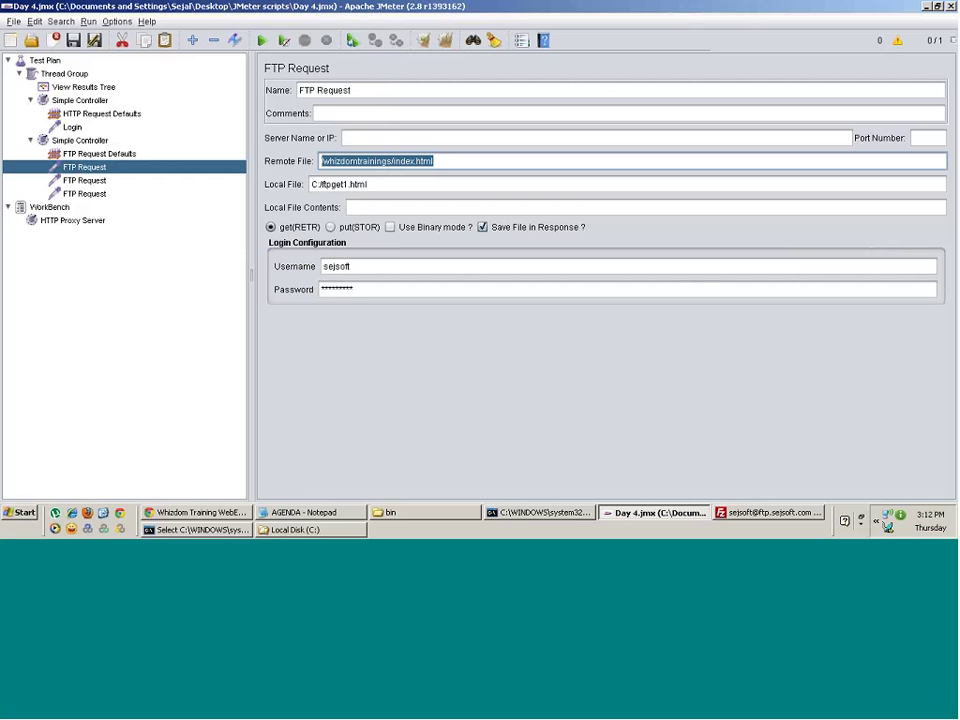
pyautogui.click(100, 153)
pyautogui.click(365, 160)
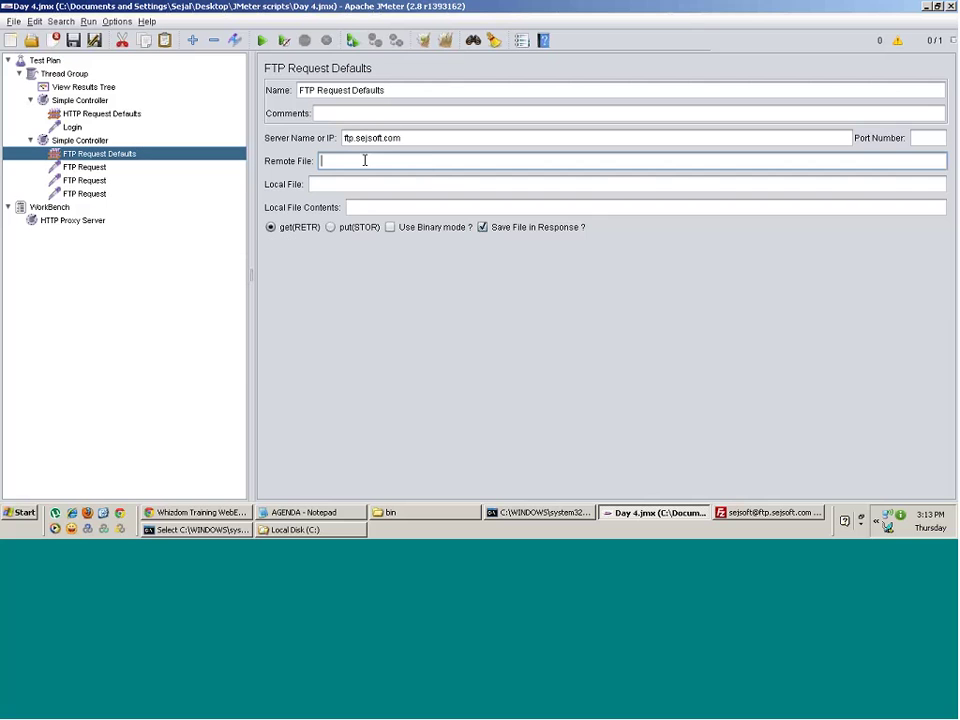
pyautogui.hotkey('ctrl', 'v')
# - Copy the local file C:/ftpget1.html into FTP Request Defaults
pyautogui.click(85, 167)
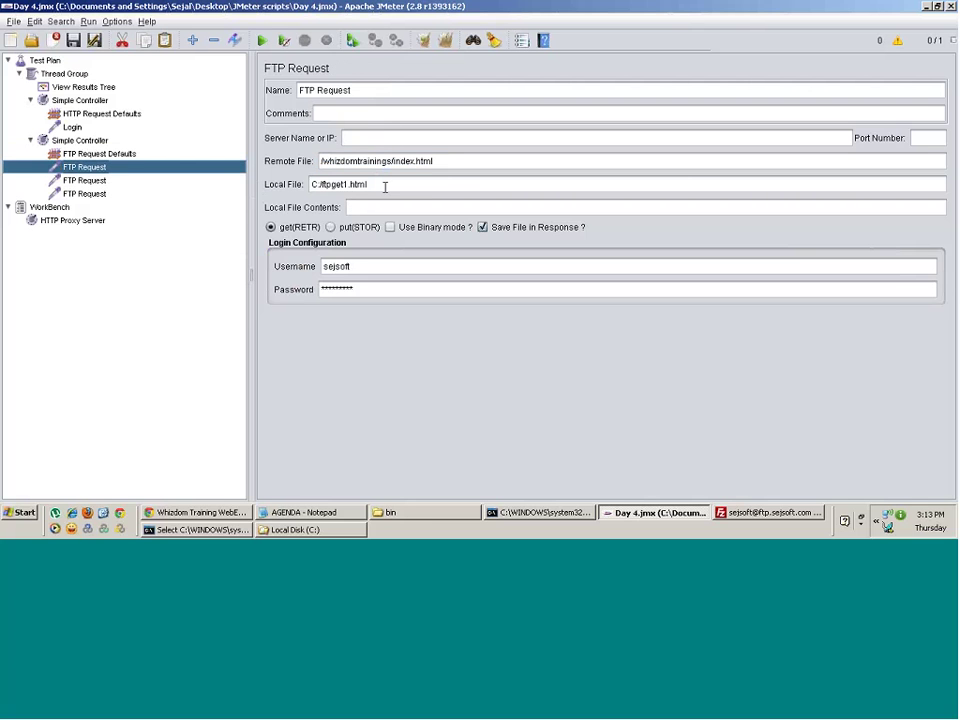
pyautogui.moveTo(384, 187); pyautogui.dragTo(252, 184)
pyautogui.hotkey('ctrl', 'c')
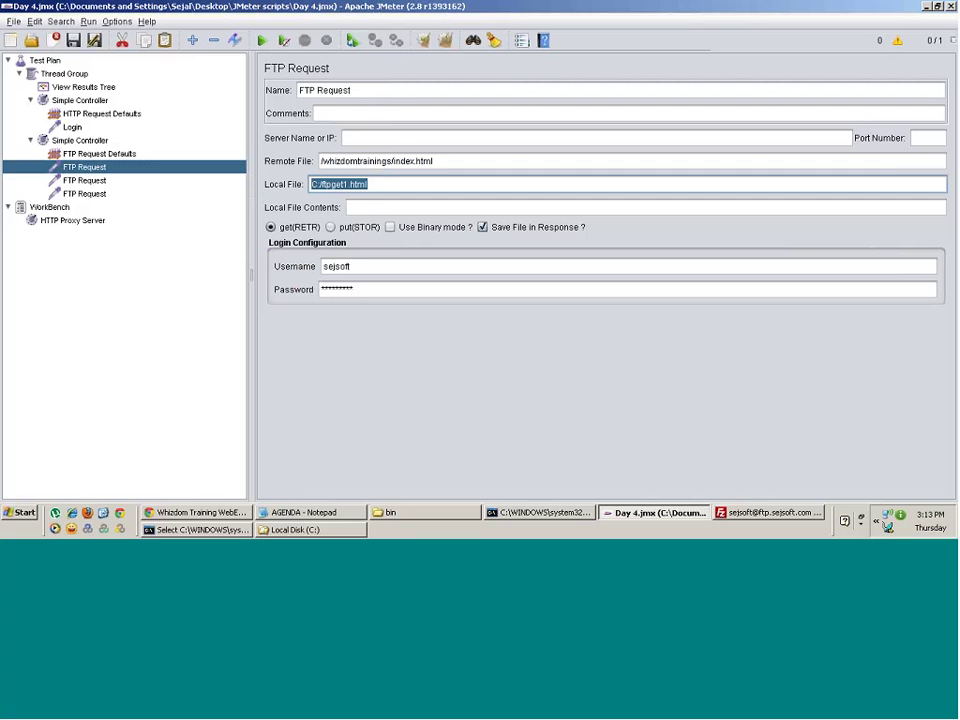
pyautogui.click(132, 154)
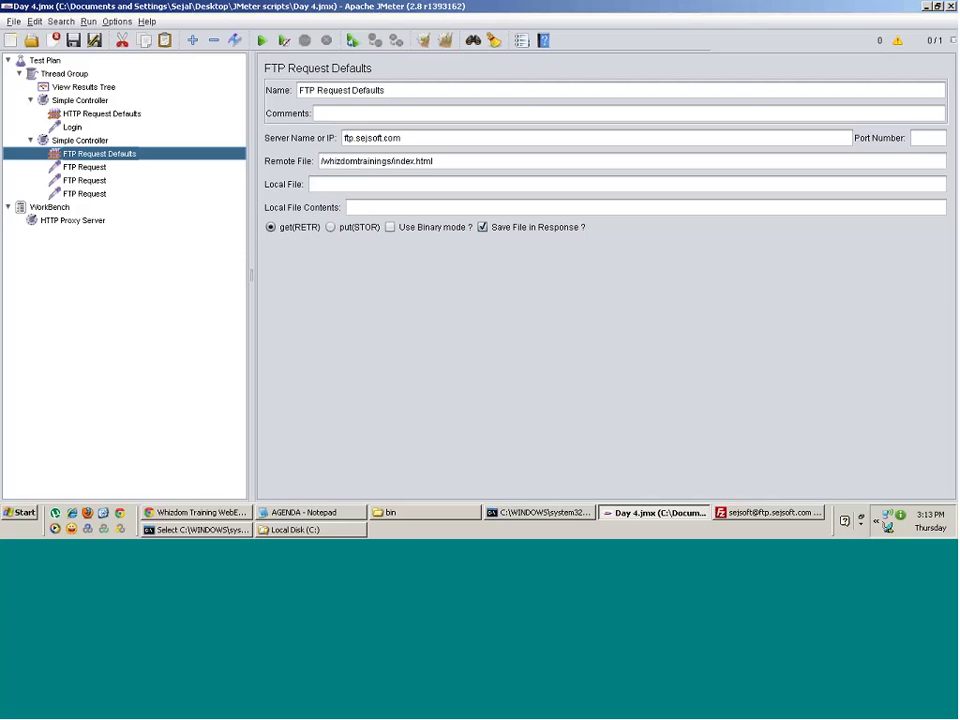
pyautogui.click(379, 183)
pyautogui.hotkey('ctrl', 'v')
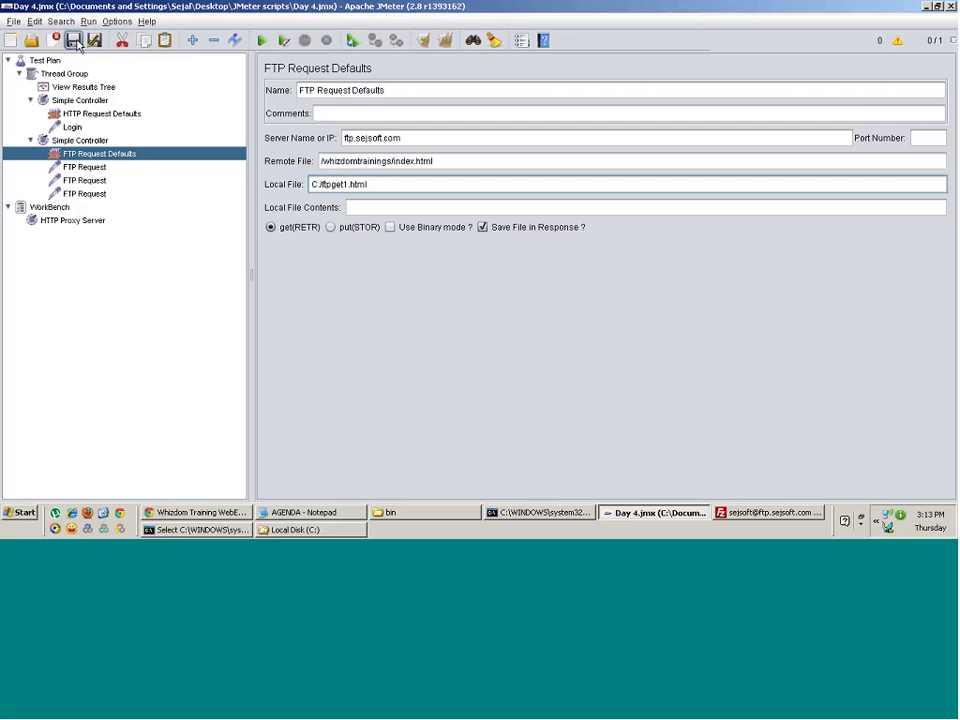
# - Save the test plan, run it again and open View Results Tree
pyautogui.click(74, 41)
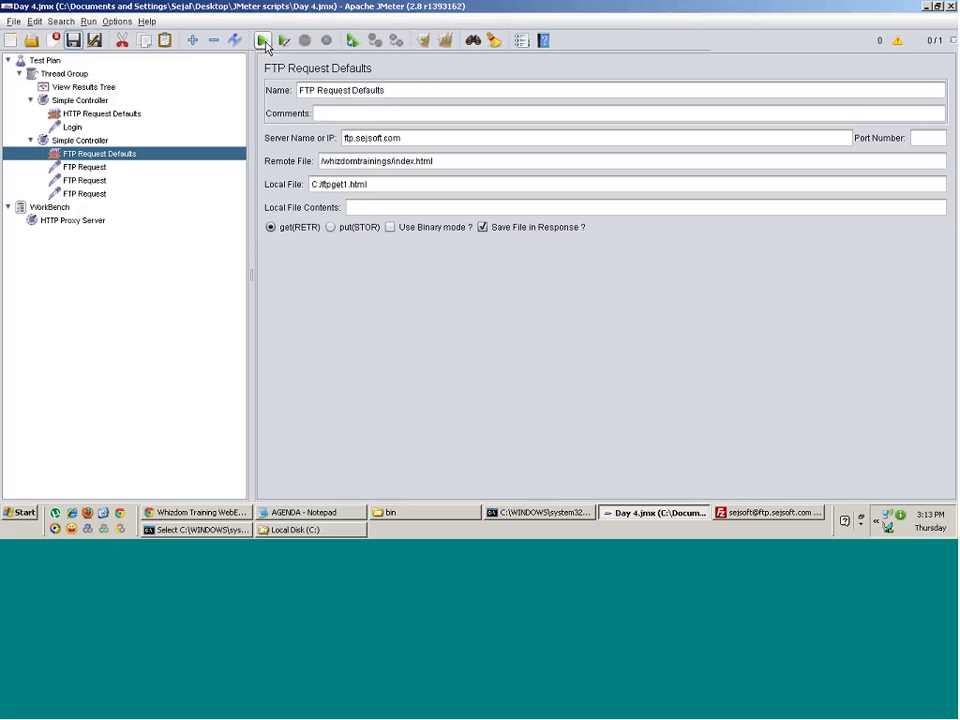
pyautogui.click(264, 42)
pyautogui.click(80, 87)
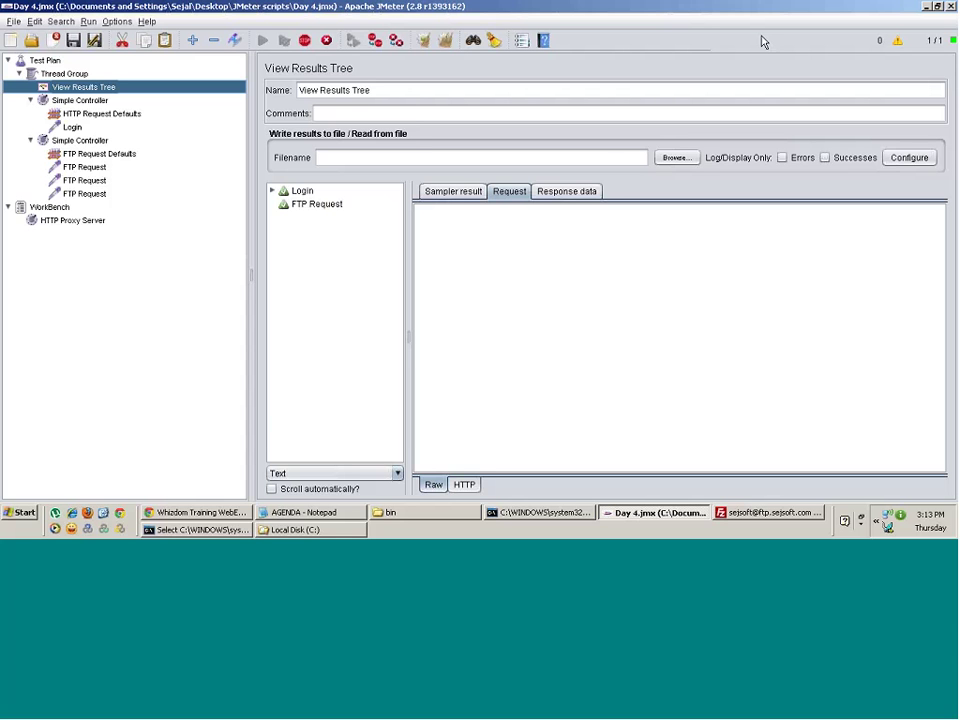
# - Check the FTP Request result against FTP Request Defaults' local file C:/ftpget1.html and the FTP samplers
pyautogui.click(311, 205)
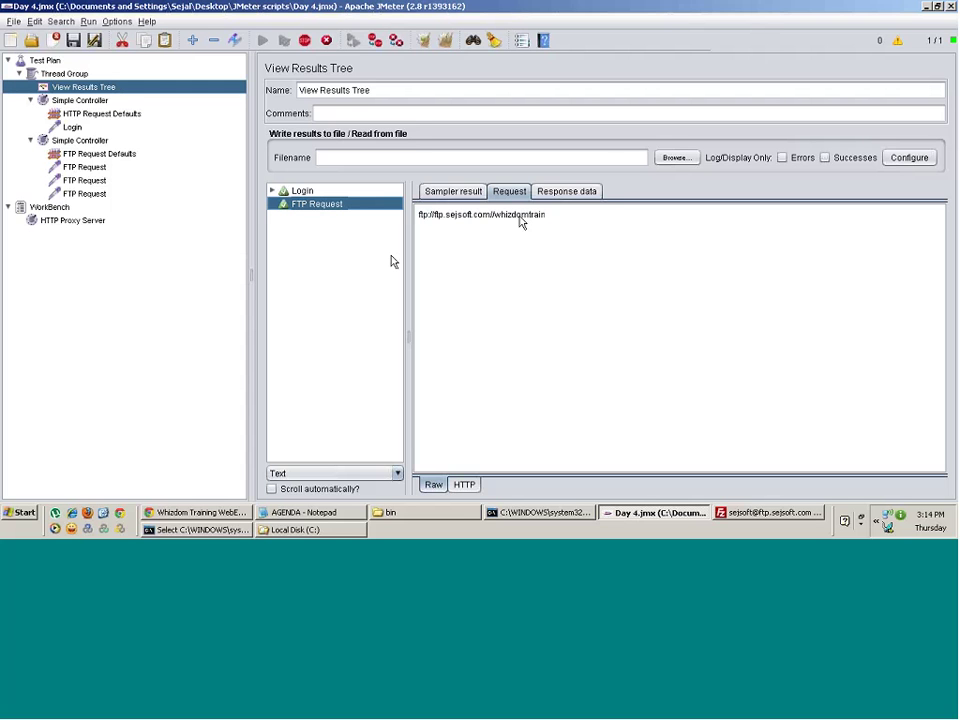
pyautogui.click(95, 155)
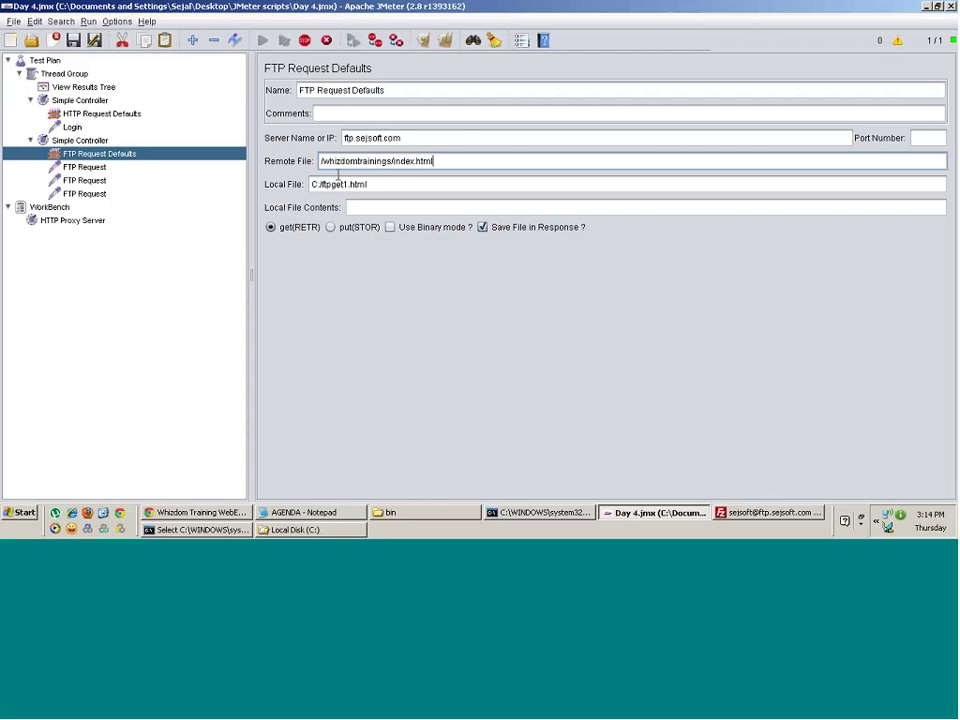
pyautogui.moveTo(385, 186); pyautogui.dragTo(253, 184)
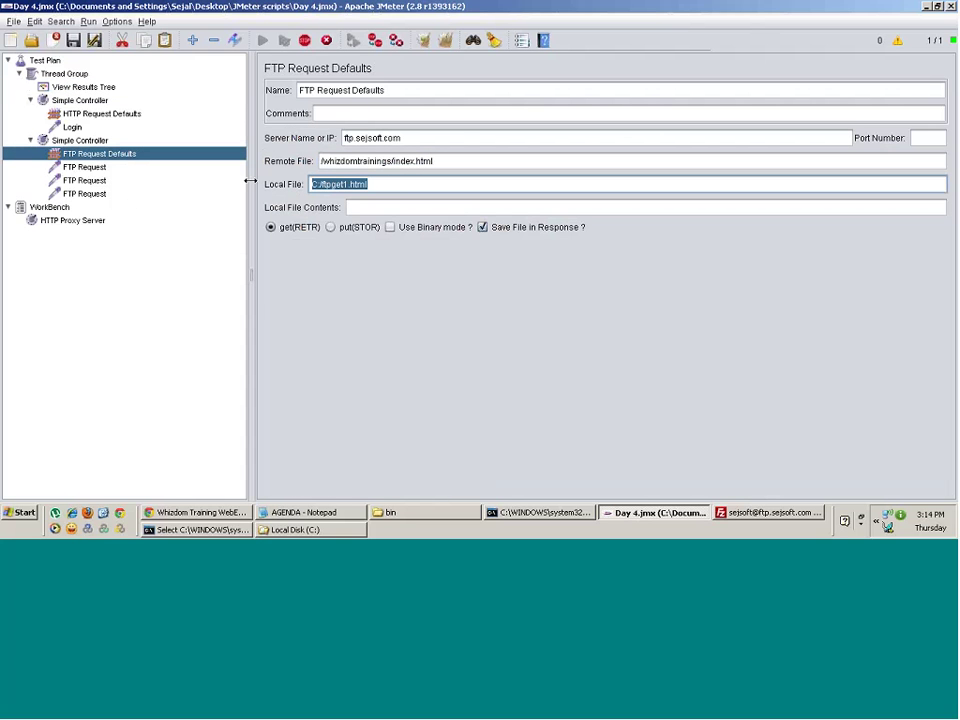
pyautogui.click(80, 180)
pyautogui.click(84, 87)
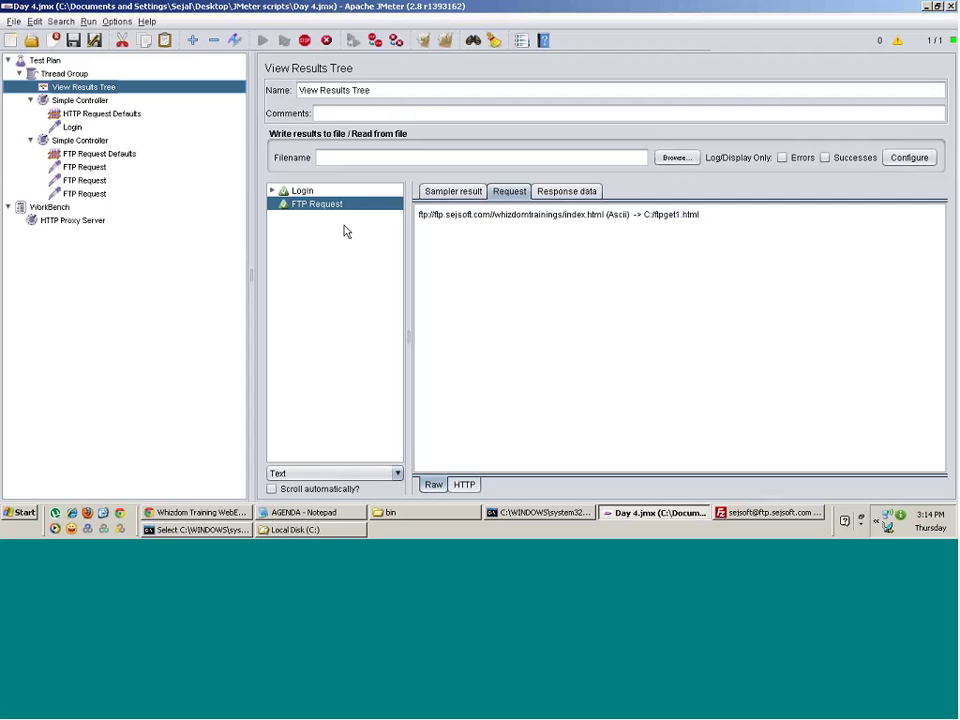
# - Relist the C: drive in the console, then view the second FTP Request result saving to C:/ftpget2.html
pyautogui.click(184, 530)
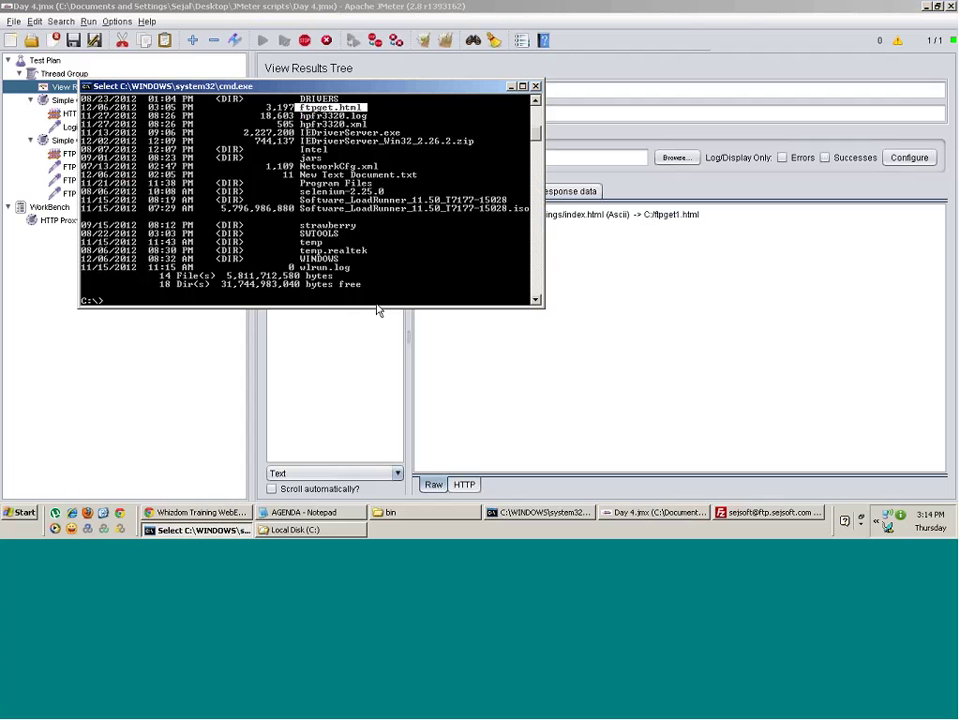
pyautogui.press('Escape')
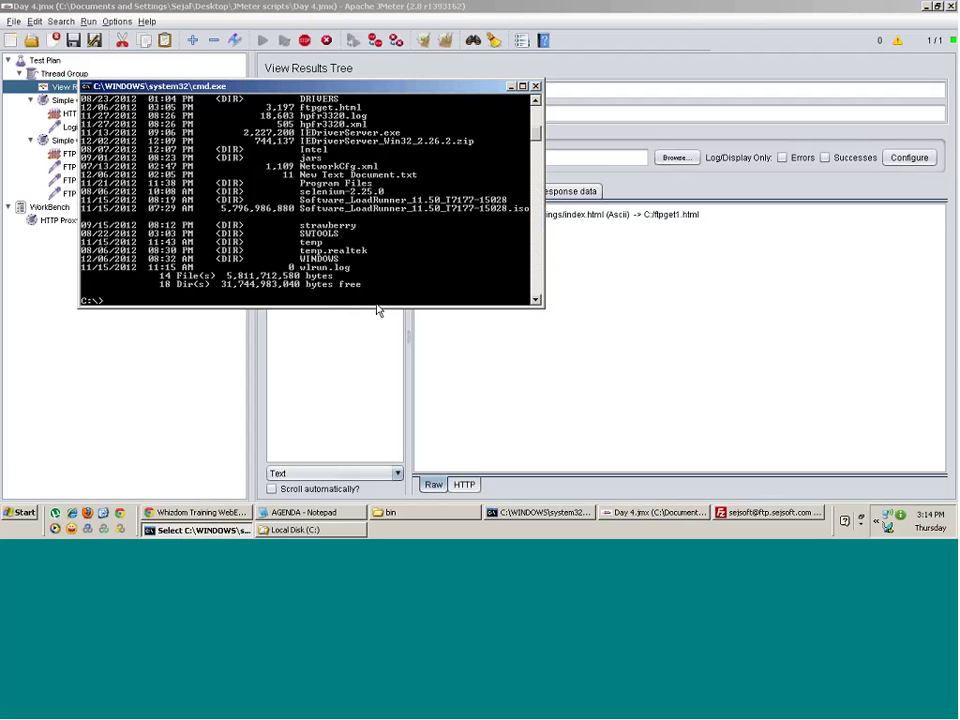
pyautogui.press('Up')
pyautogui.press('Return')
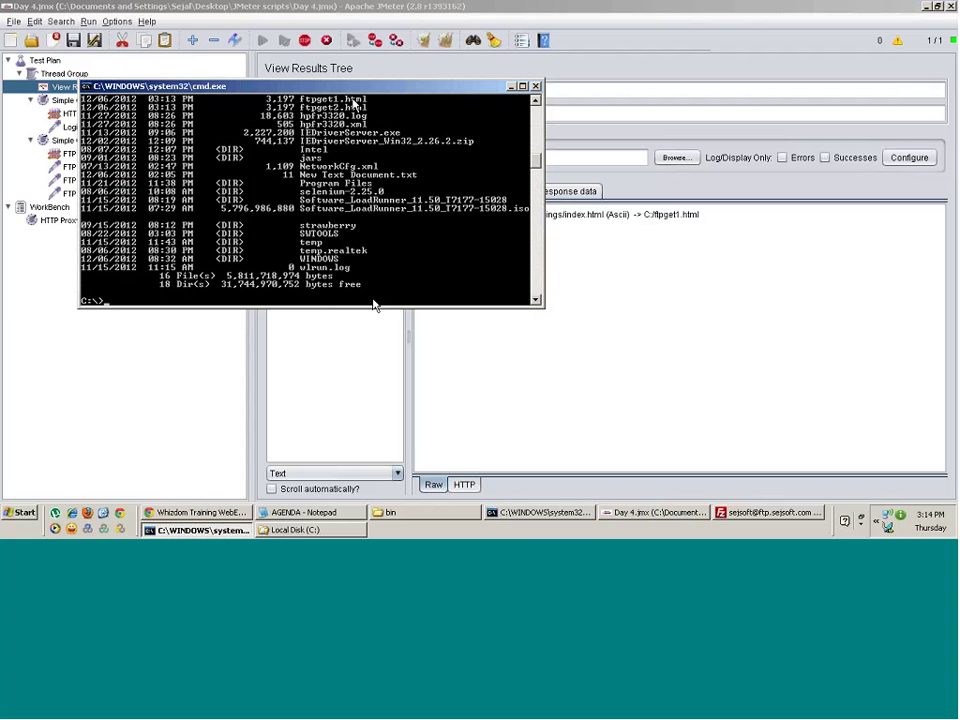
pyautogui.click(510, 86)
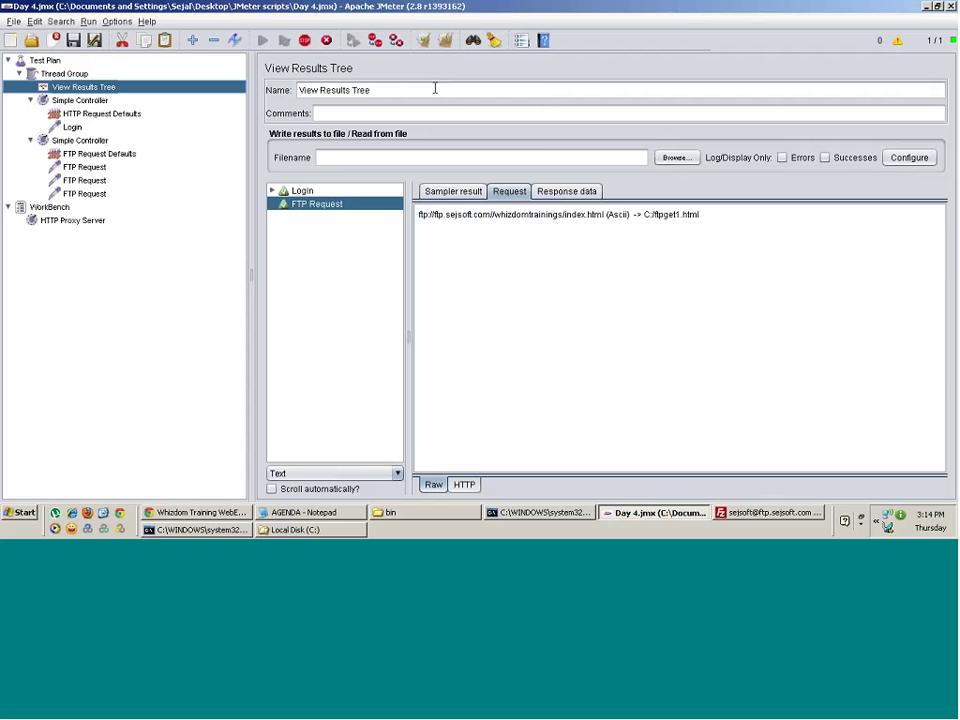
pyautogui.click(200, 529)
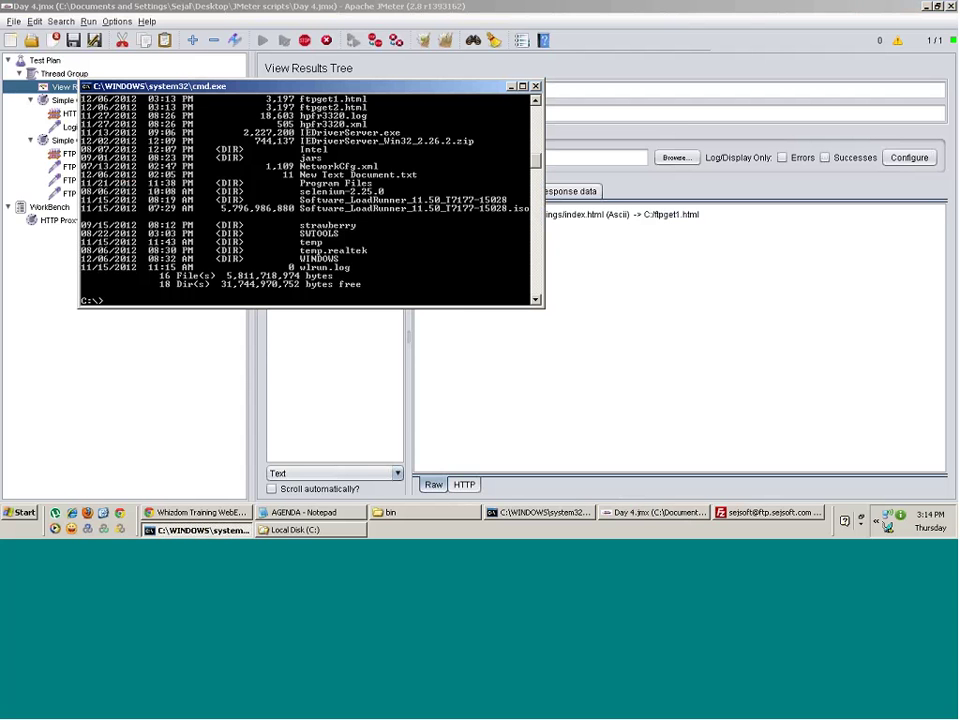
pyautogui.click(510, 86)
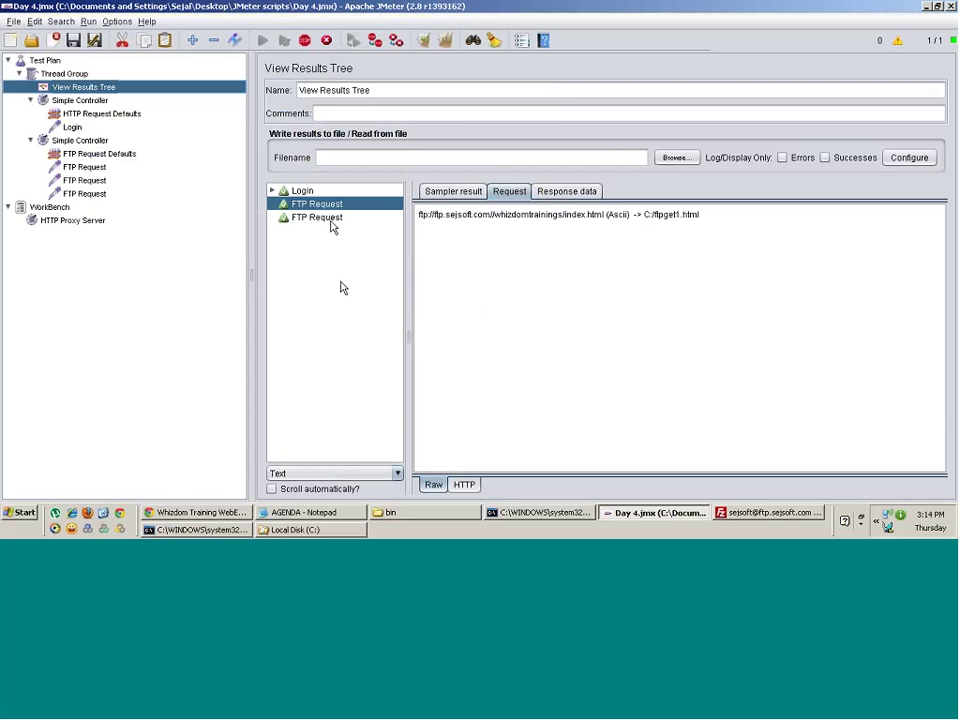
pyautogui.click(333, 218)
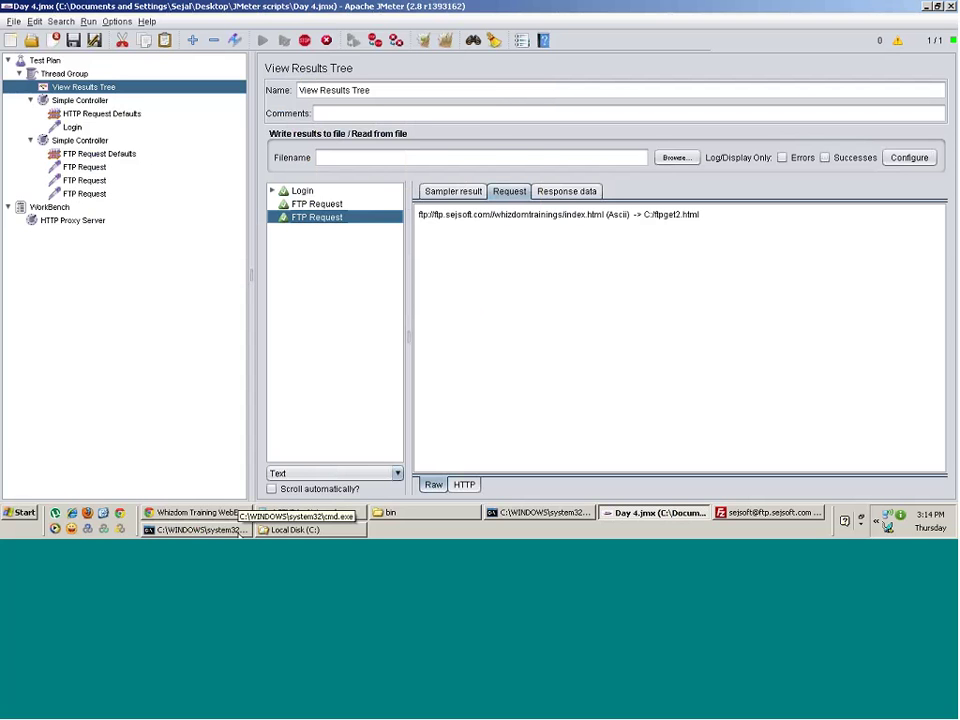
# - Run dir on C:\ and highlight the downloaded ftpget1.html, ftpget2.html and ftpget3 files
pyautogui.click(195, 529)
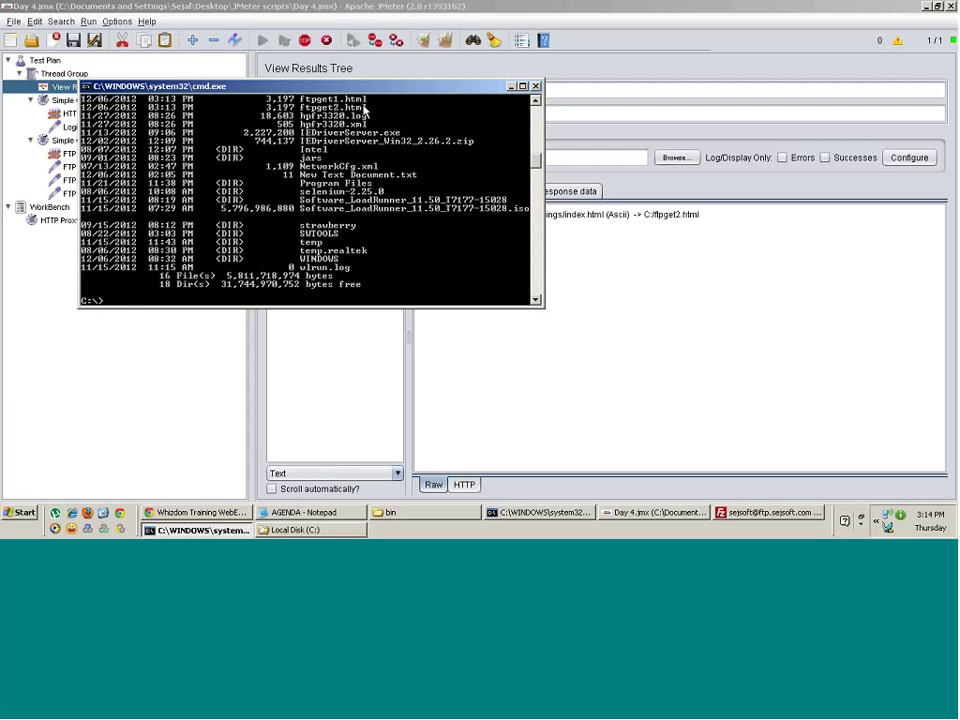
pyautogui.write('dir')
pyautogui.press('Return')
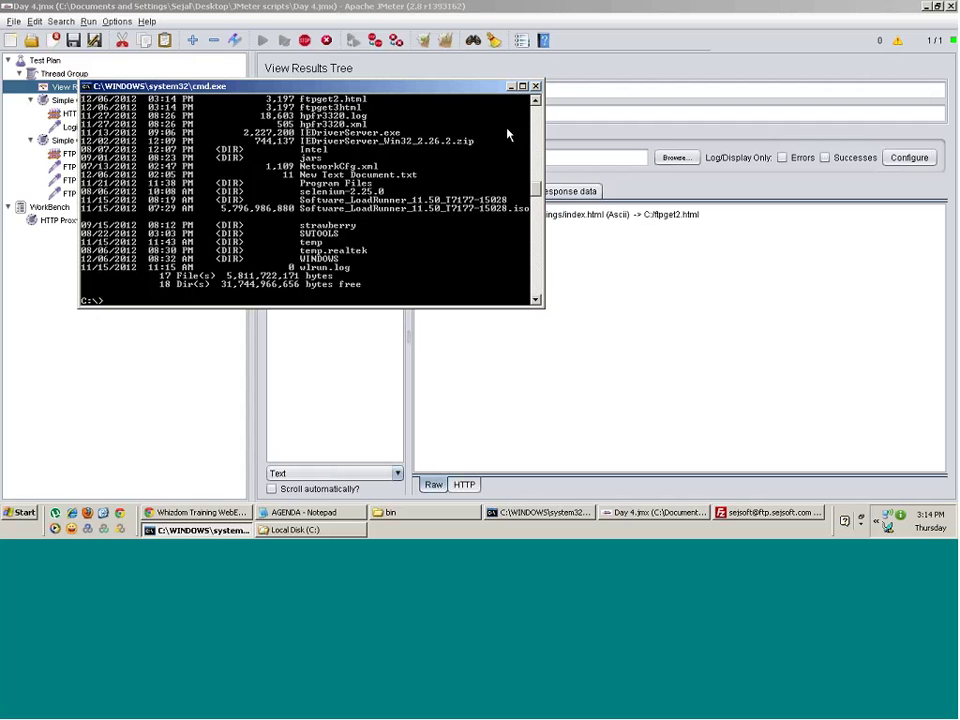
pyautogui.scroll(3, 309, 117)
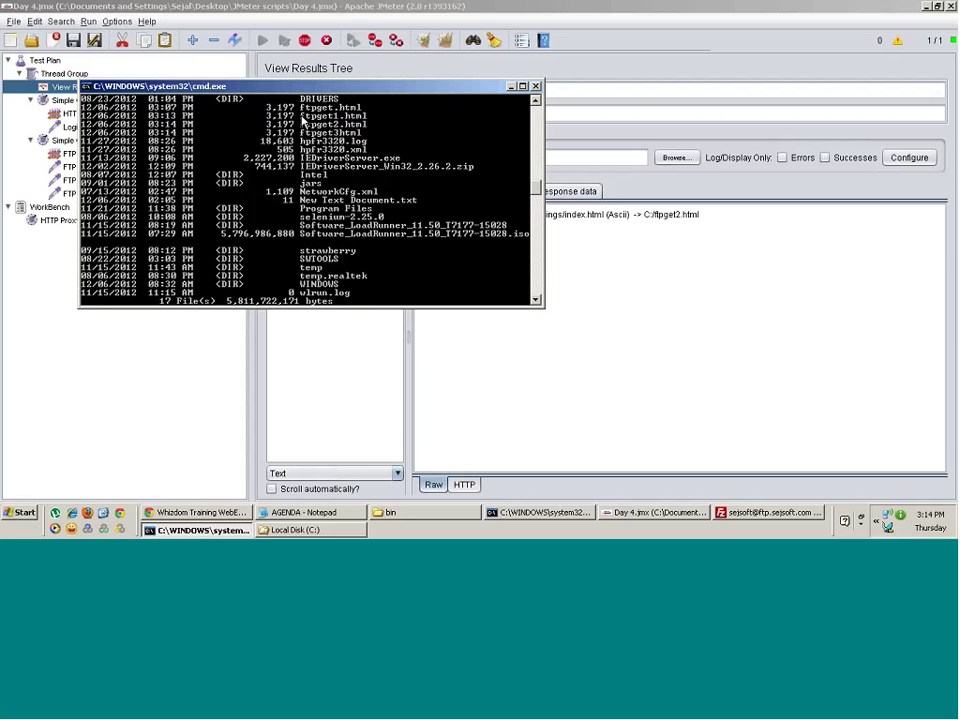
pyautogui.rightClick(302, 122)
pyautogui.click(306, 125)
pyautogui.moveTo(302, 117); pyautogui.dragTo(378, 135)
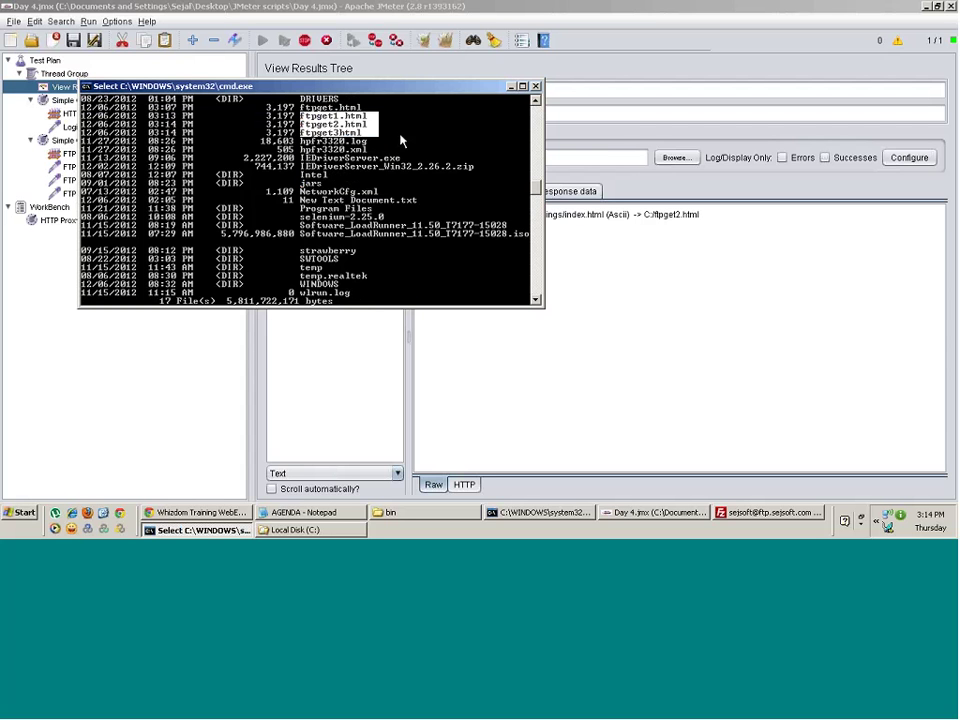
pyautogui.click(511, 90)
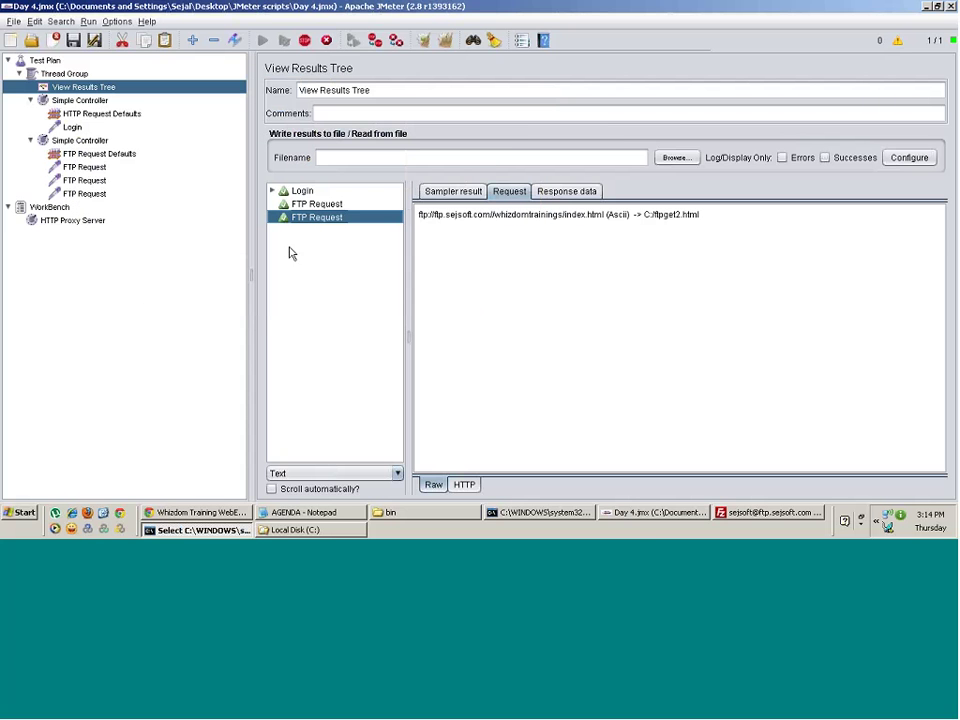
# - Switch the first FTP Request to put(STOR) and view the third FTP Request result saved to C:/ftpget3.html
pyautogui.click(84, 167)
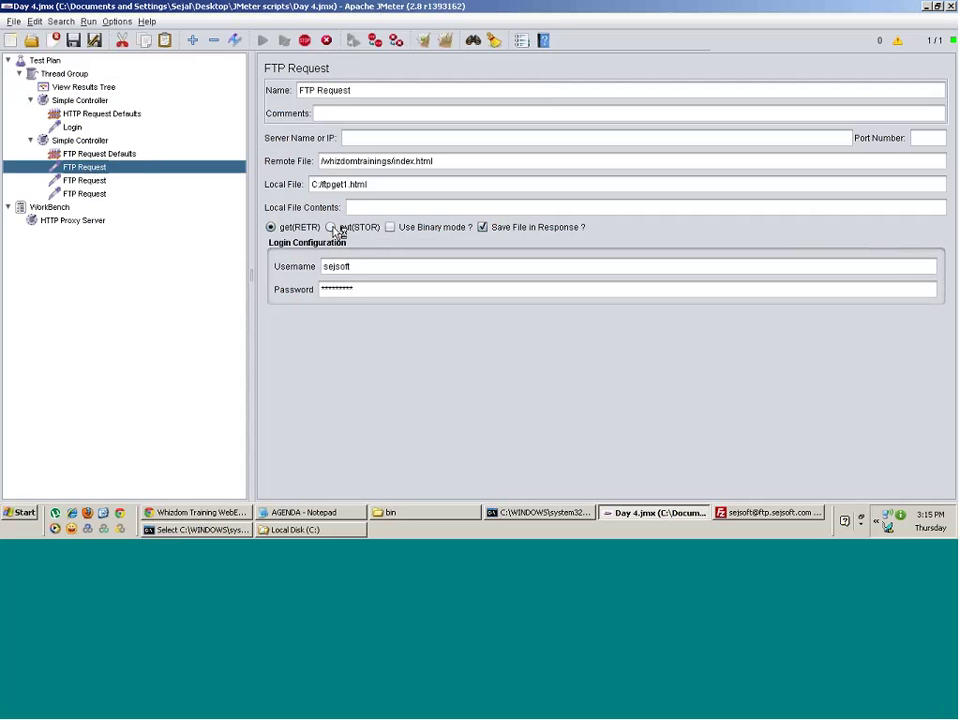
pyautogui.click(332, 228)
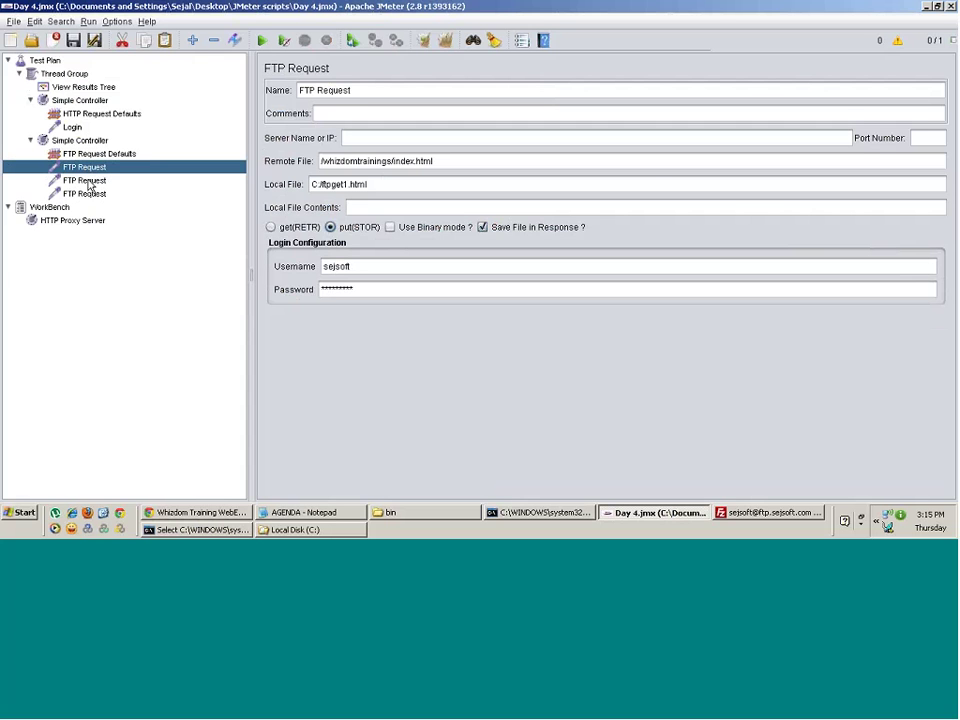
pyautogui.click(80, 88)
pyautogui.click(325, 231)
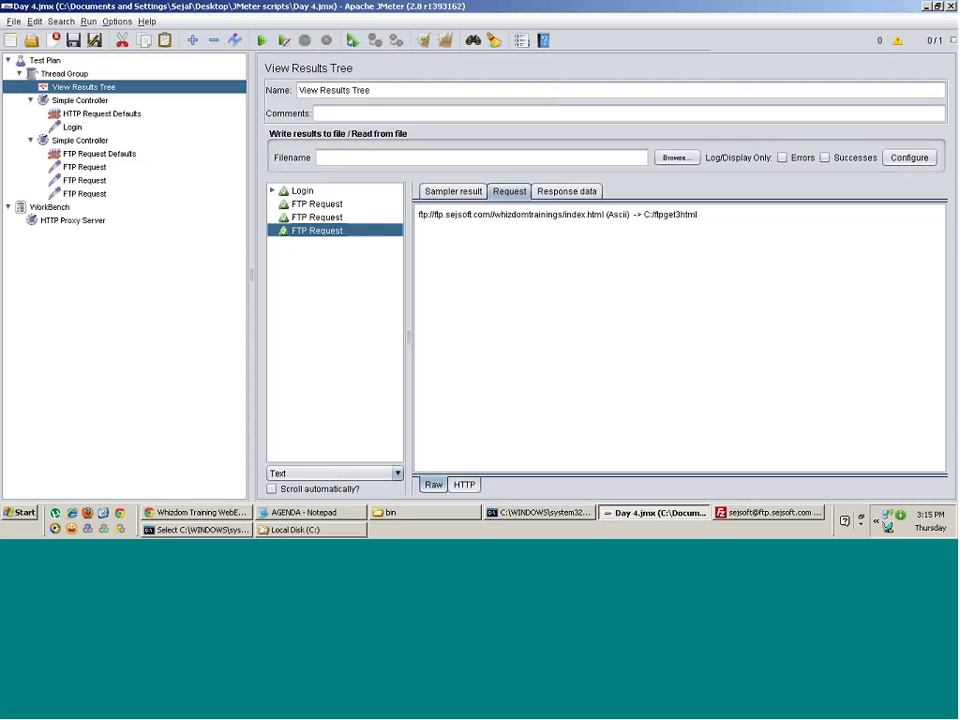
# - Inspect the first FTP Request's response data and sampler result, highlighting response code 200
pyautogui.click(567, 191)
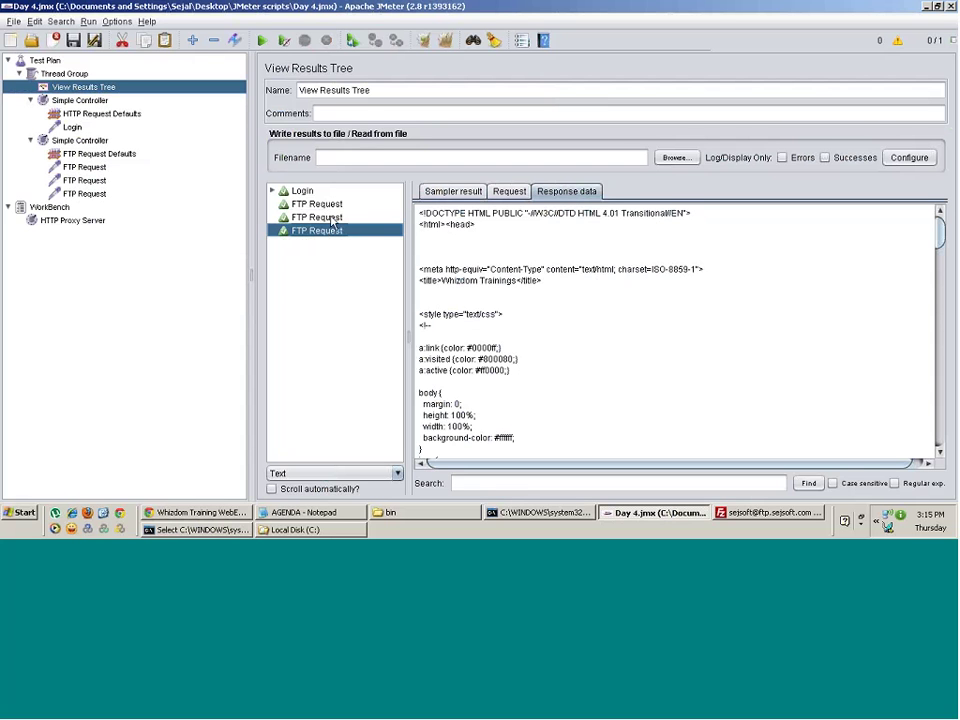
pyautogui.click(335, 217)
pyautogui.click(334, 205)
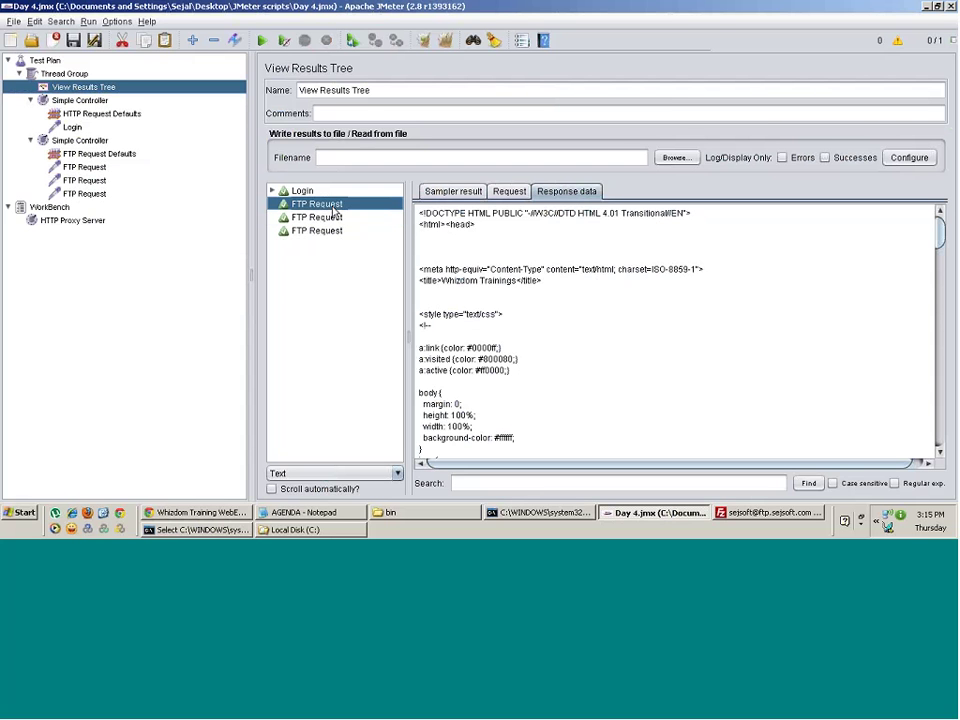
pyautogui.click(466, 192)
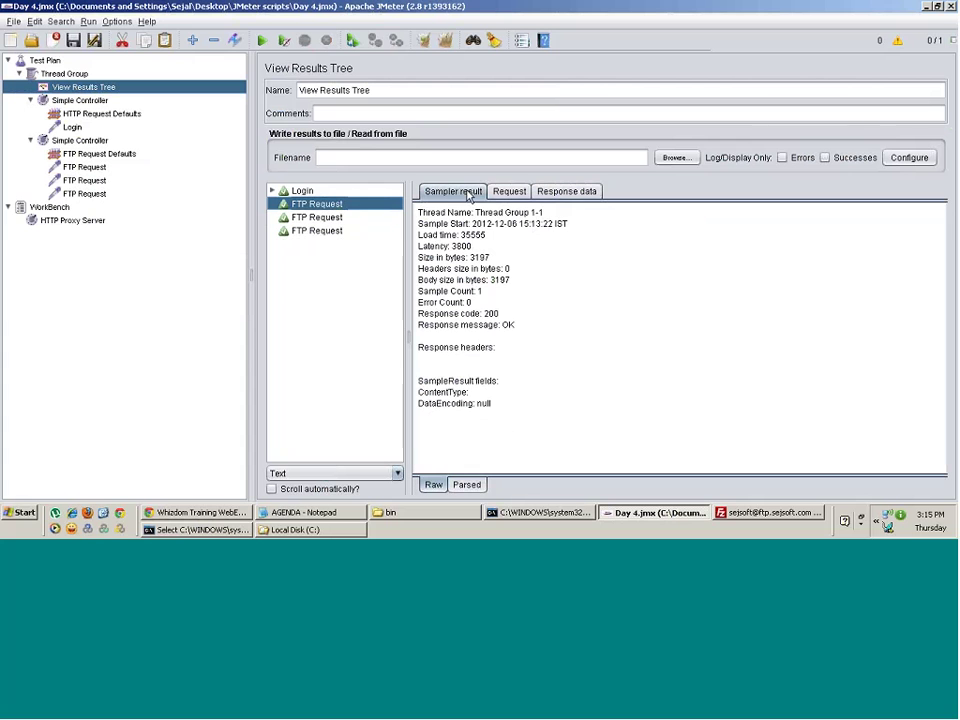
pyautogui.doubleClick(490, 315)
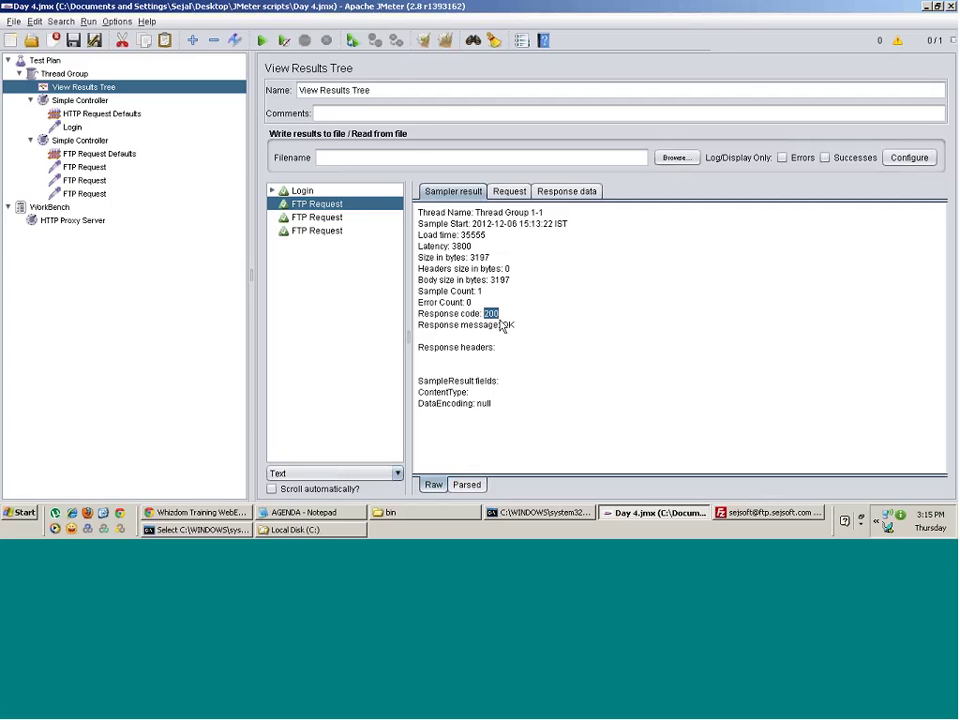